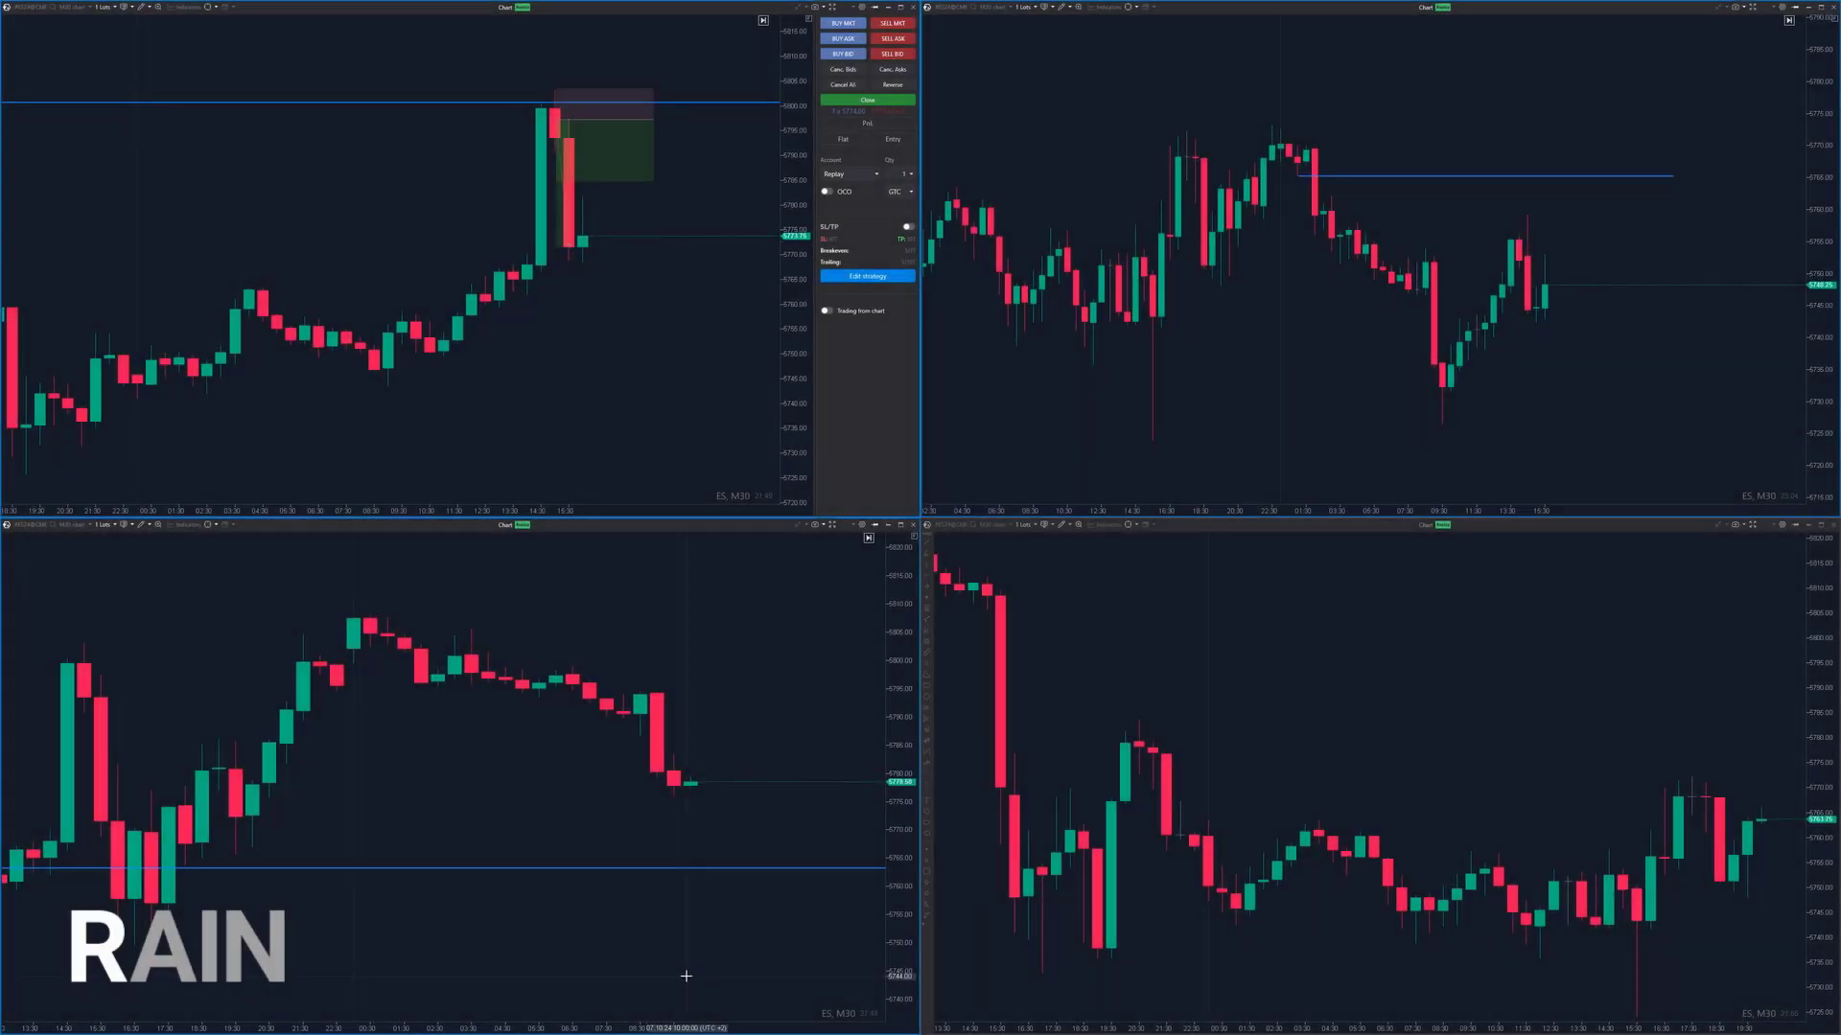
Maximize the ES M30 chart and mark a short position from the 16:00 bar with a 10.25-point stop and 20.5-point target
key("super+Up")
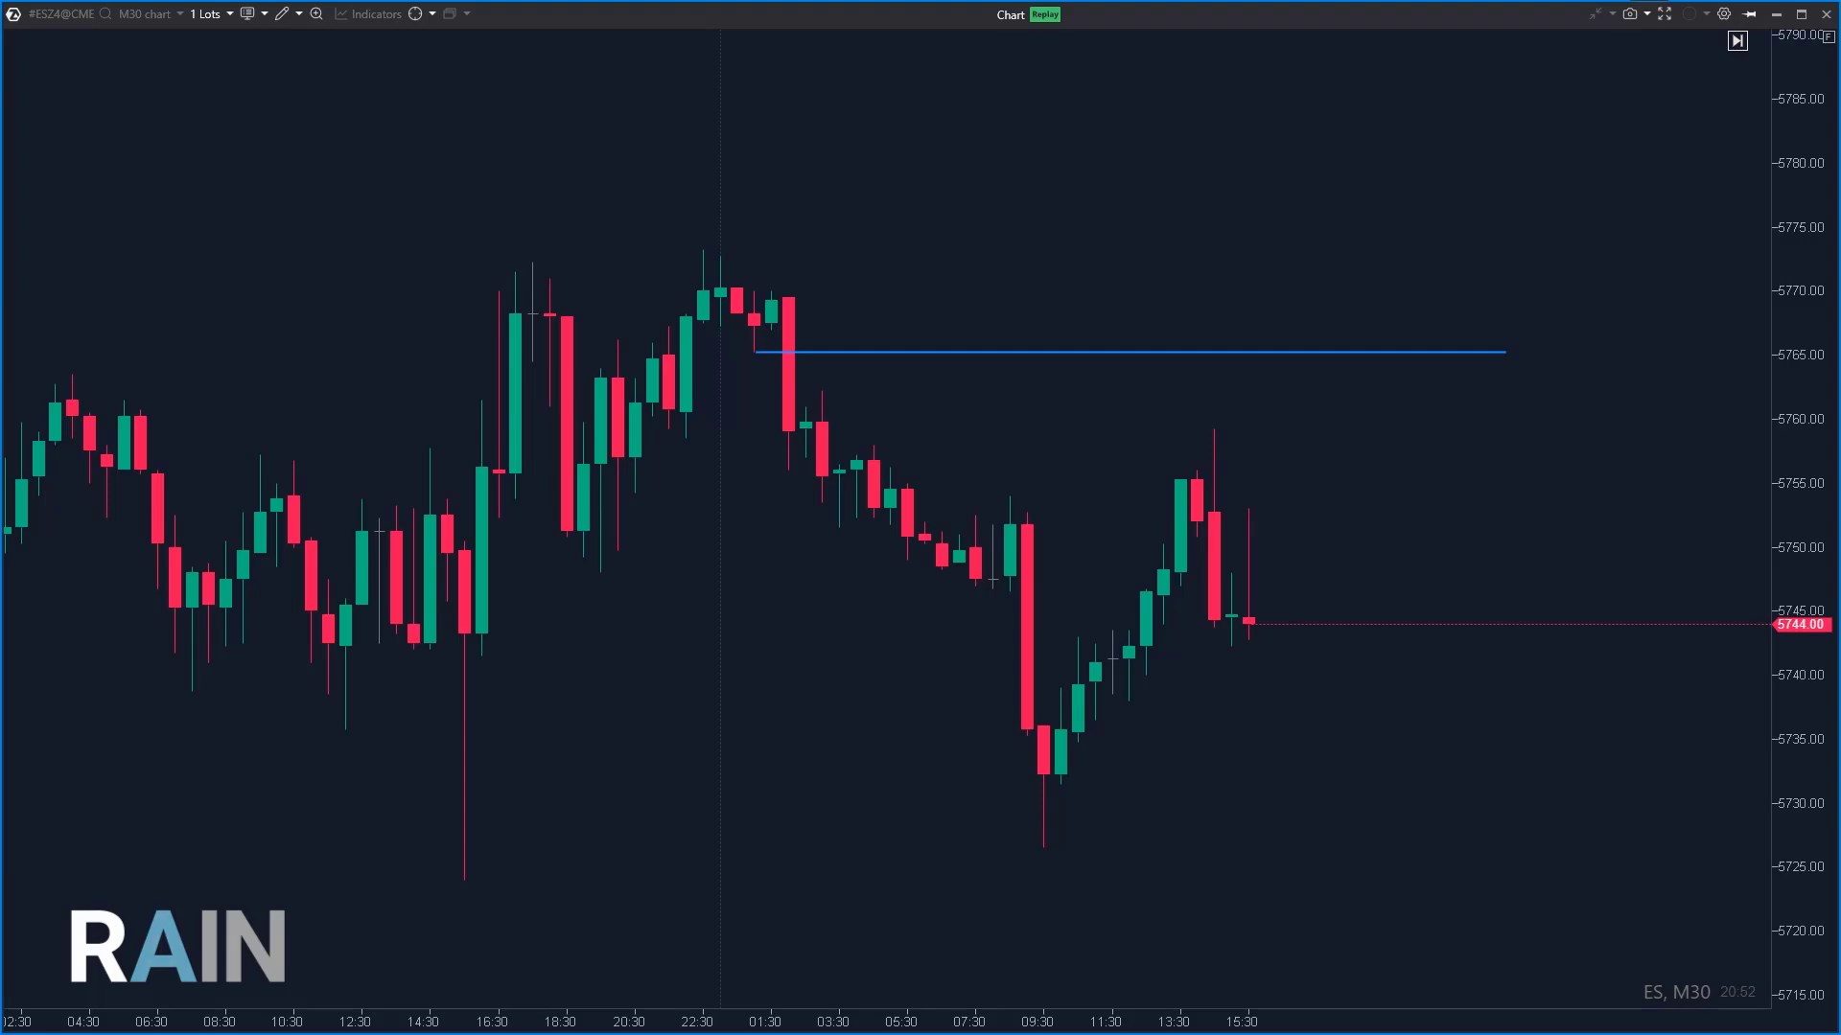
scroll(1601, 564, "up", 5)
scroll(1600, 564, "up", 5)
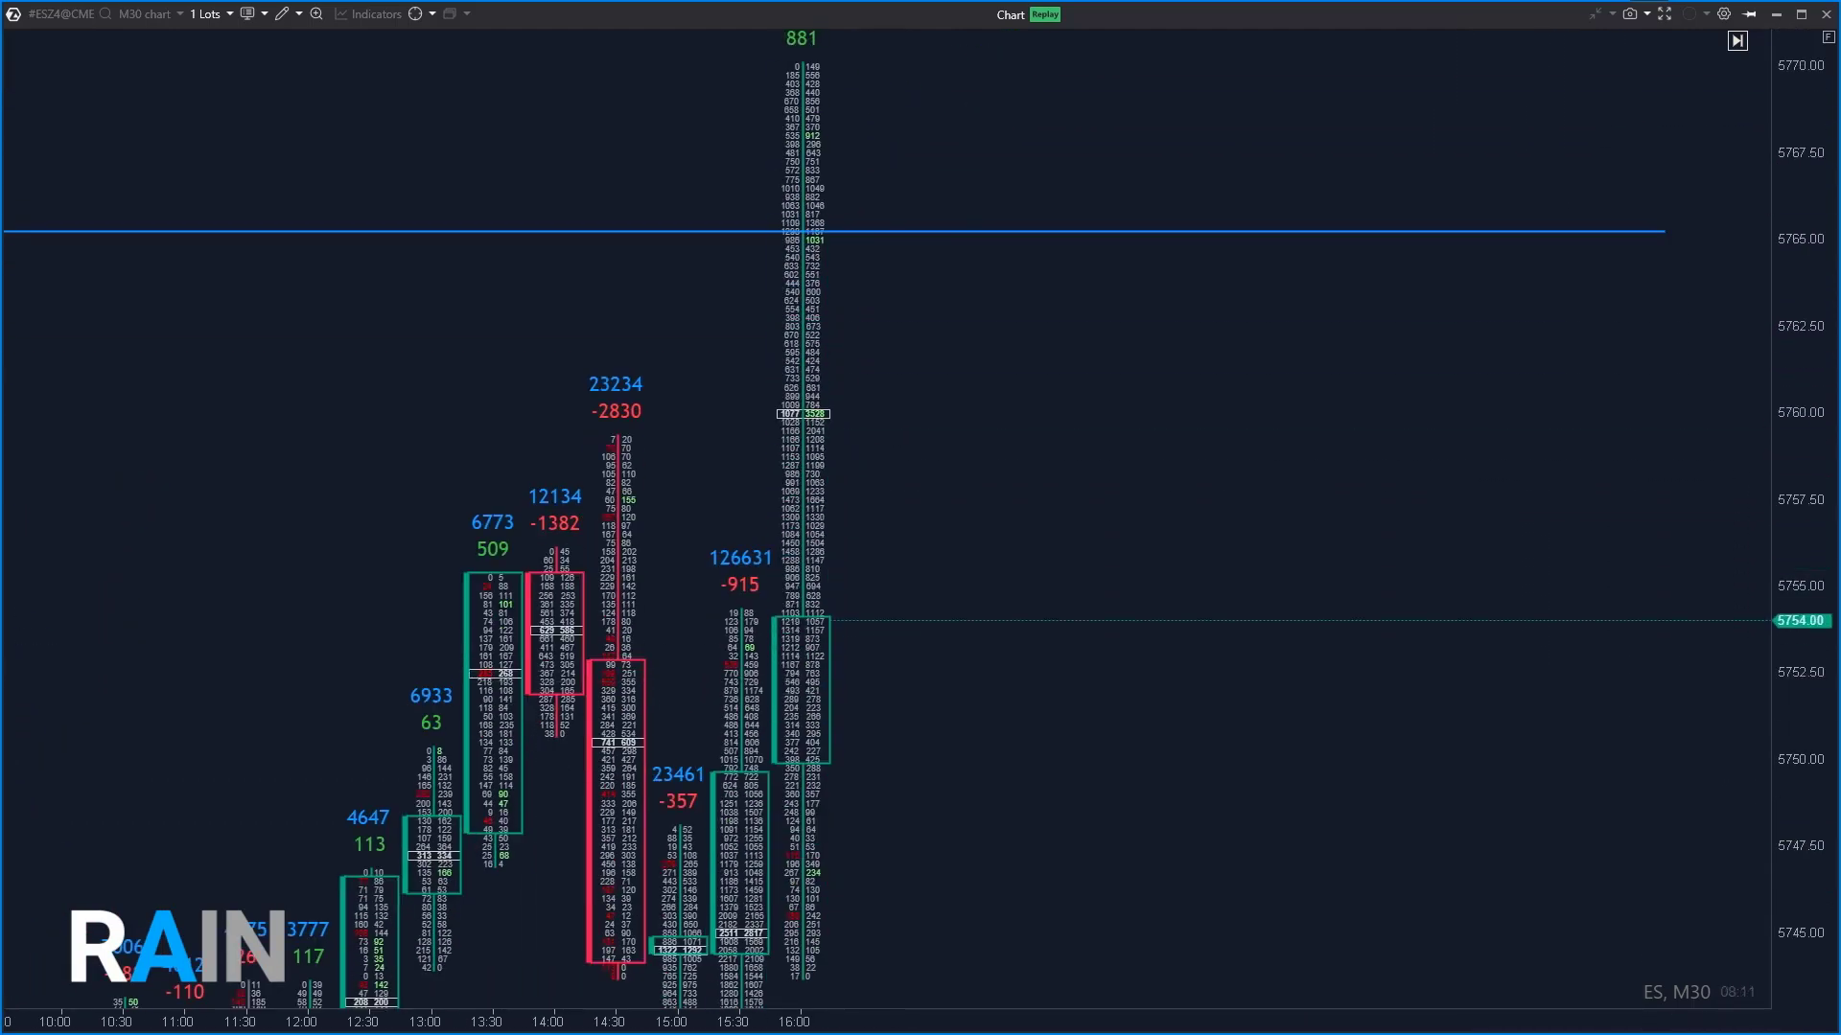
scroll(1372, 587, "up", 3)
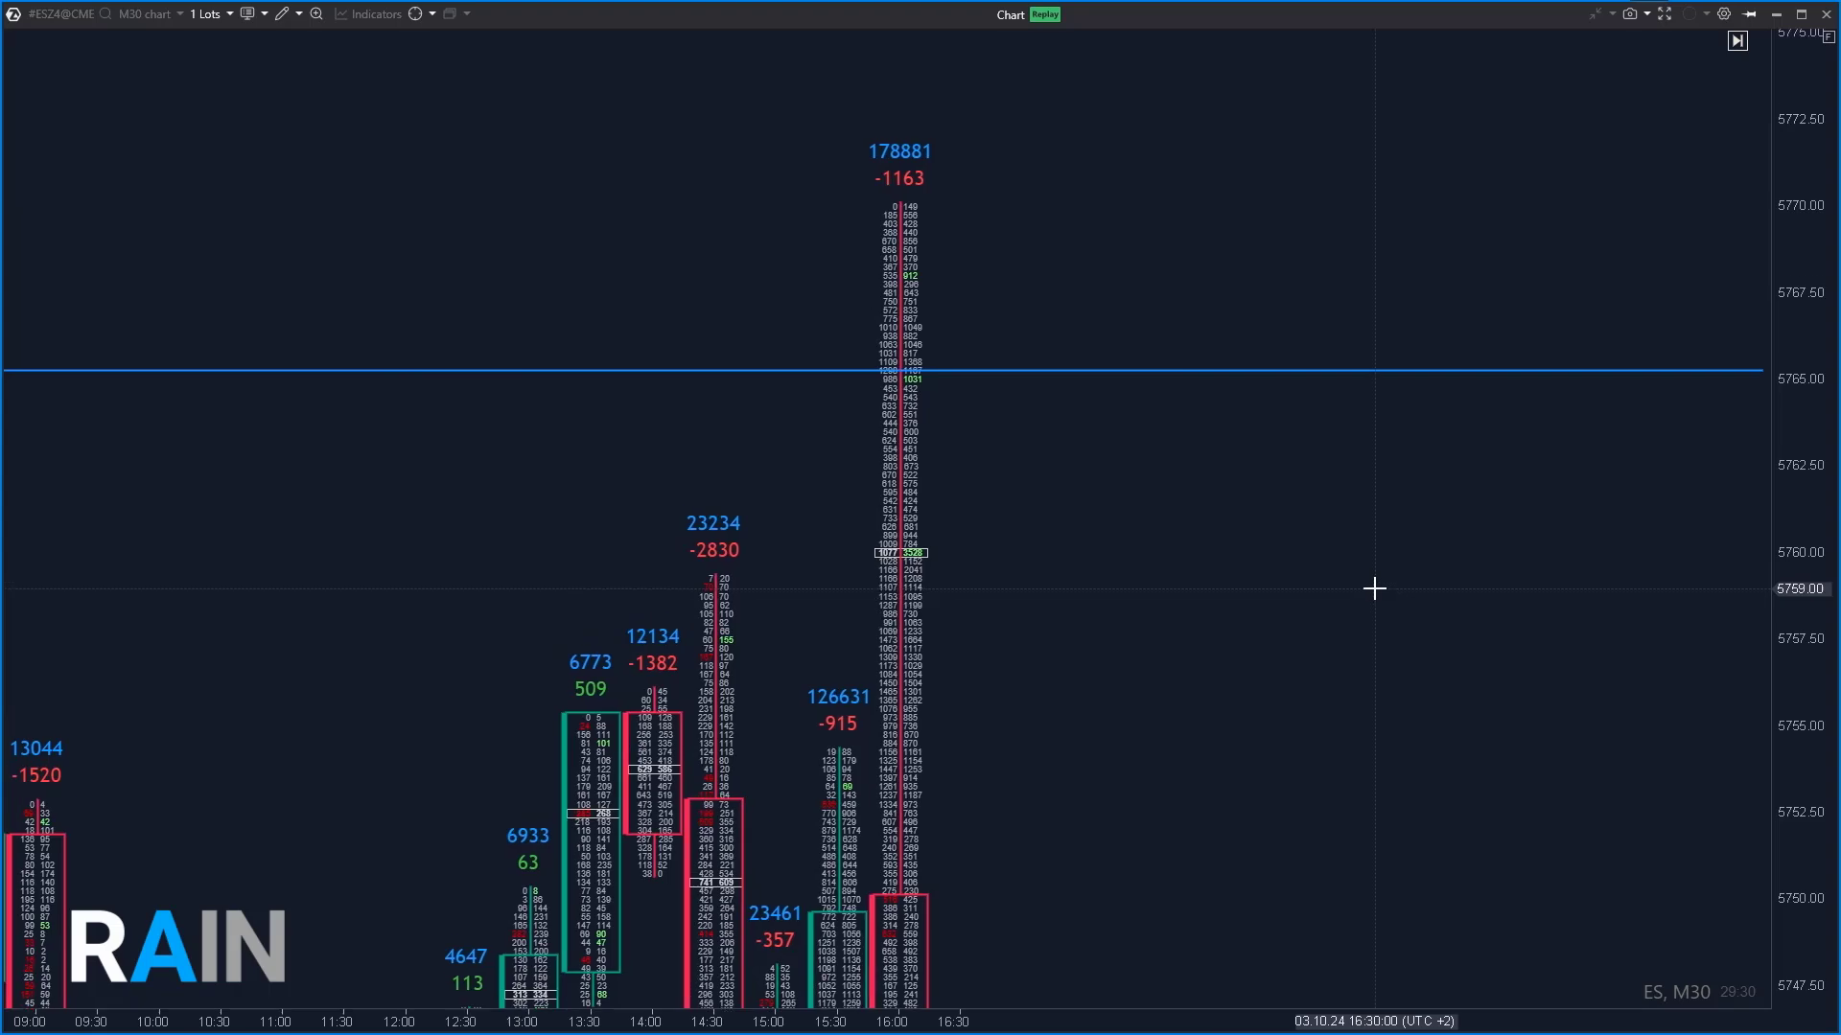
mouse_move(892, 574)
left_mouse_down()
mouse_move(1002, 549)
mouse_move(846, 464)
mouse_move(845, 206)
left_mouse_up()
scroll(1532, 460, "down", 5)
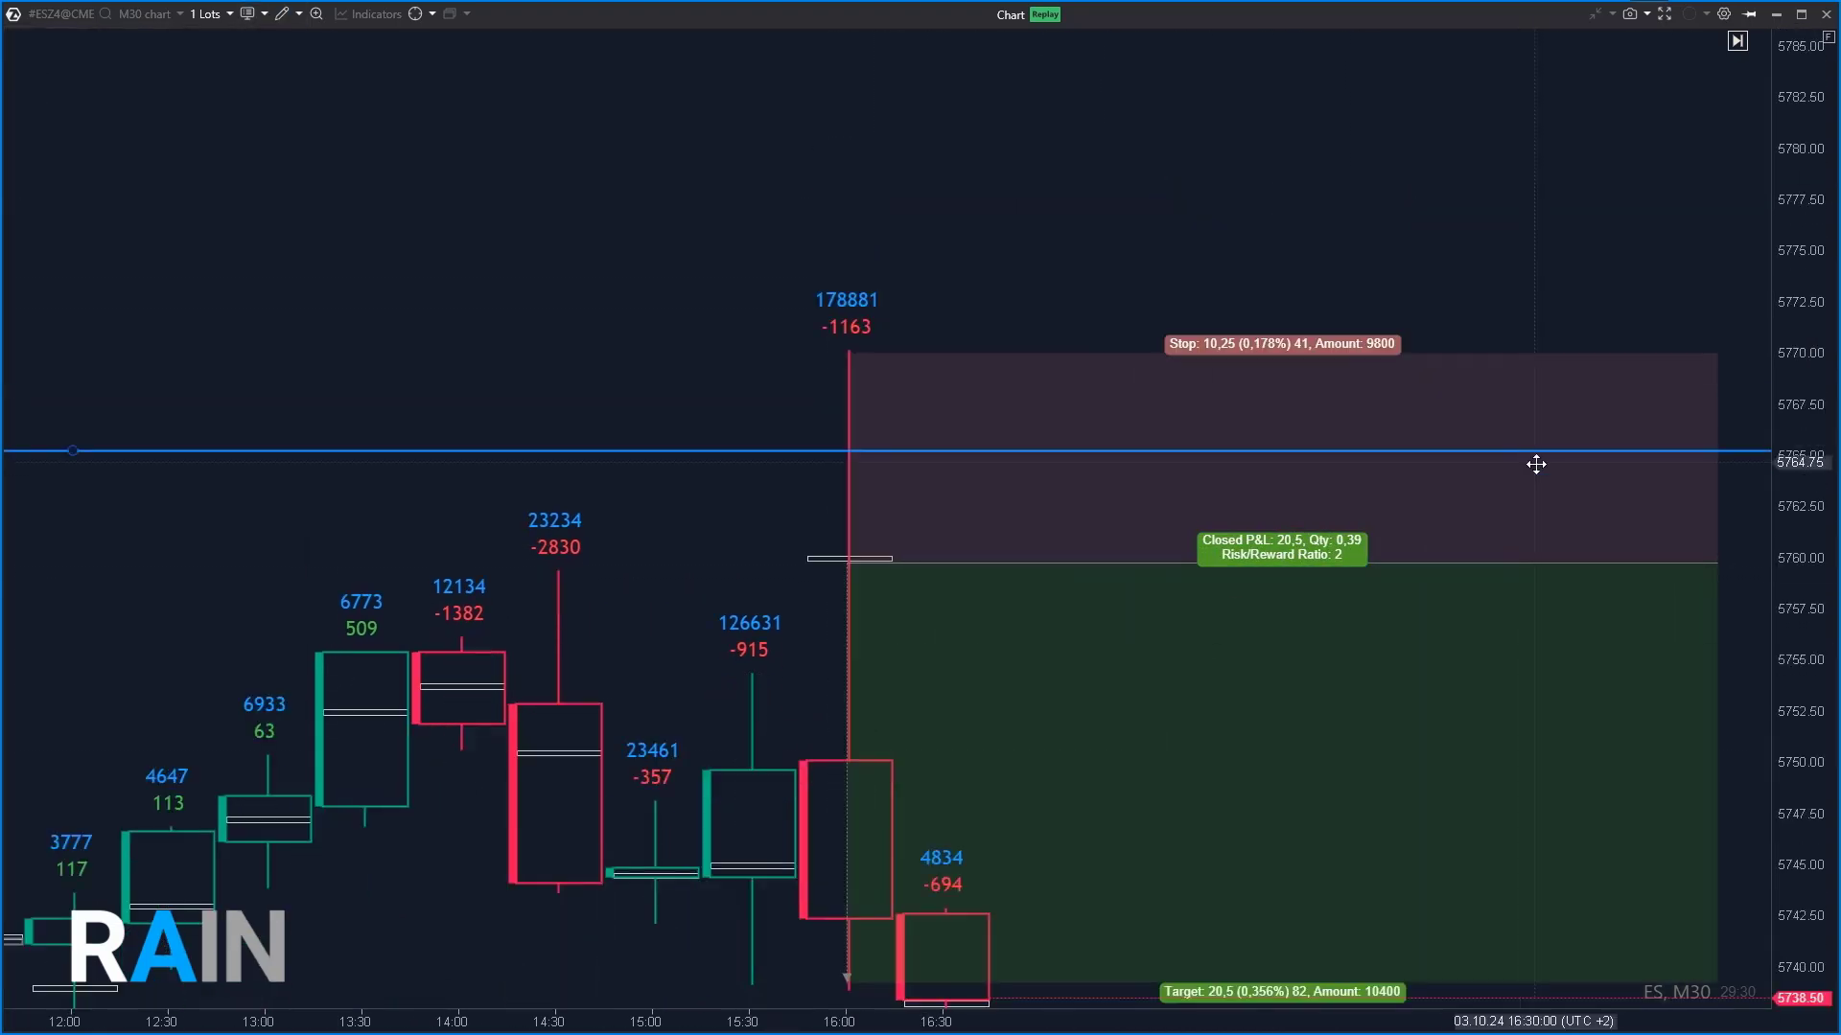
Place a sell limit order for 1 contract at 5759.75, the short position's entry level
right_click(1487, 509)
left_click(1342, 522)
left_click(974, 611)
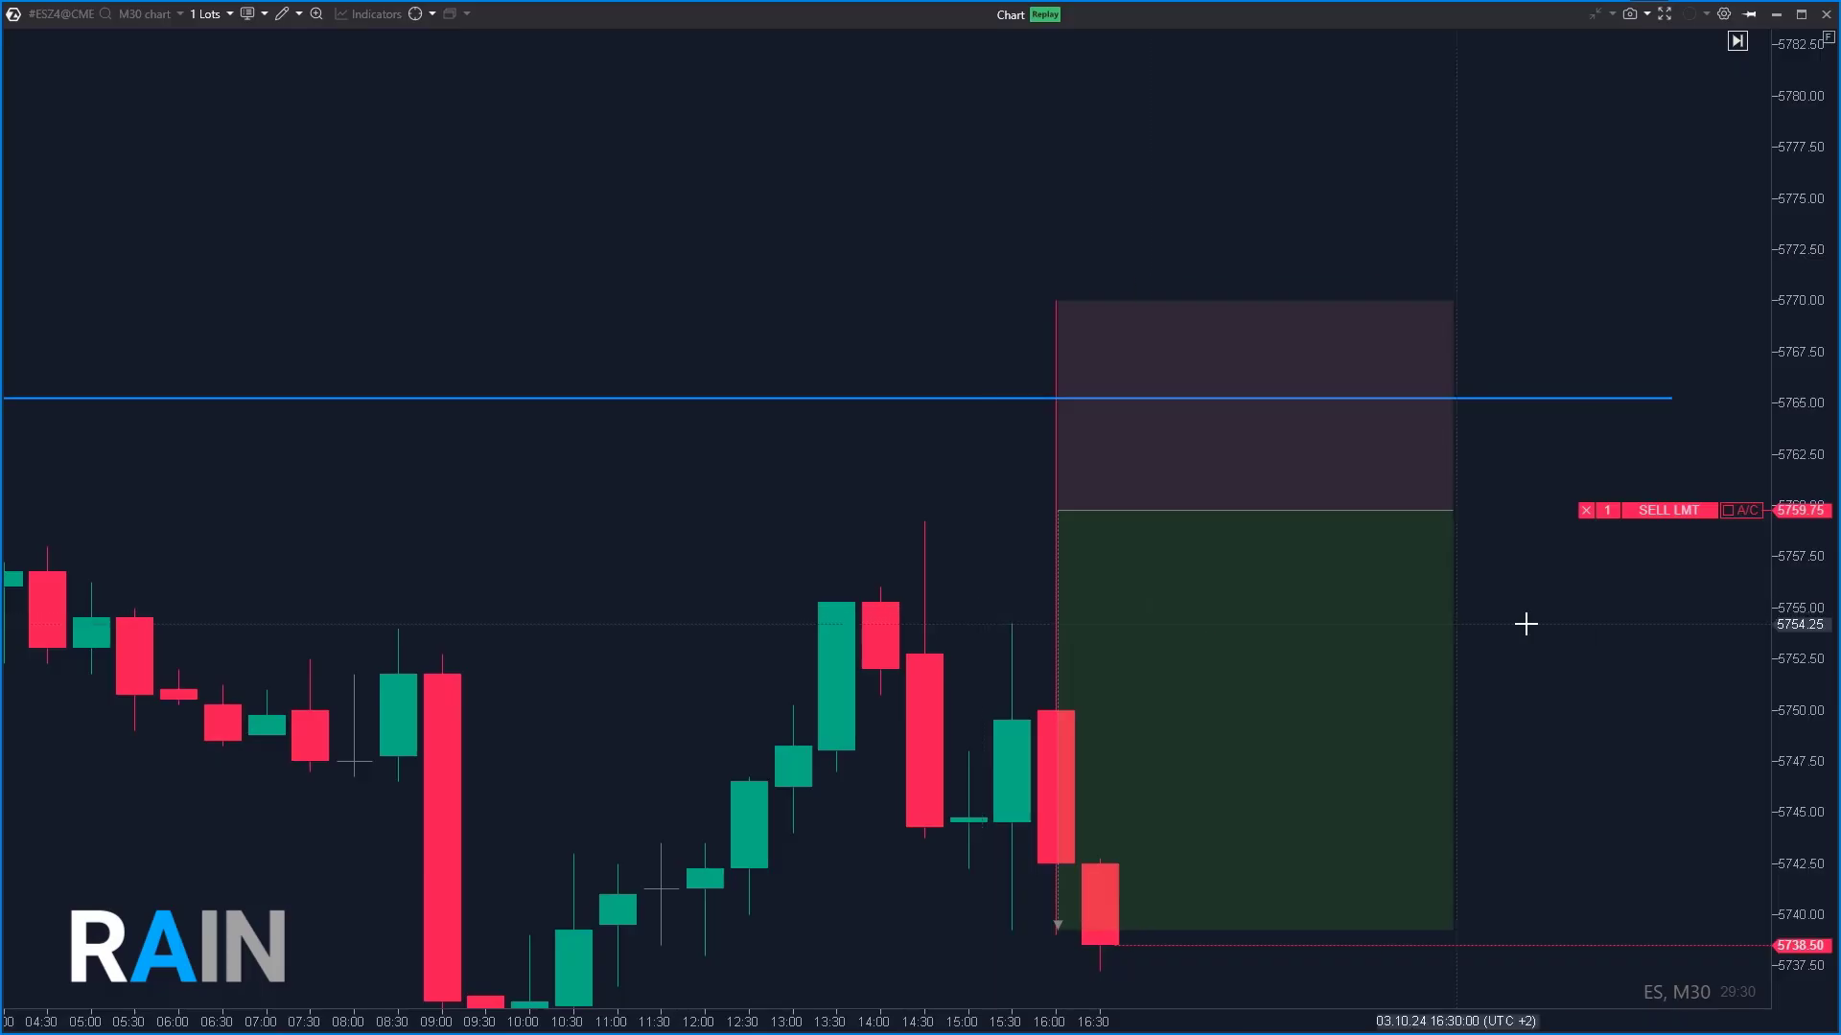
left_click_drag(1312, 412, 1334, 414)
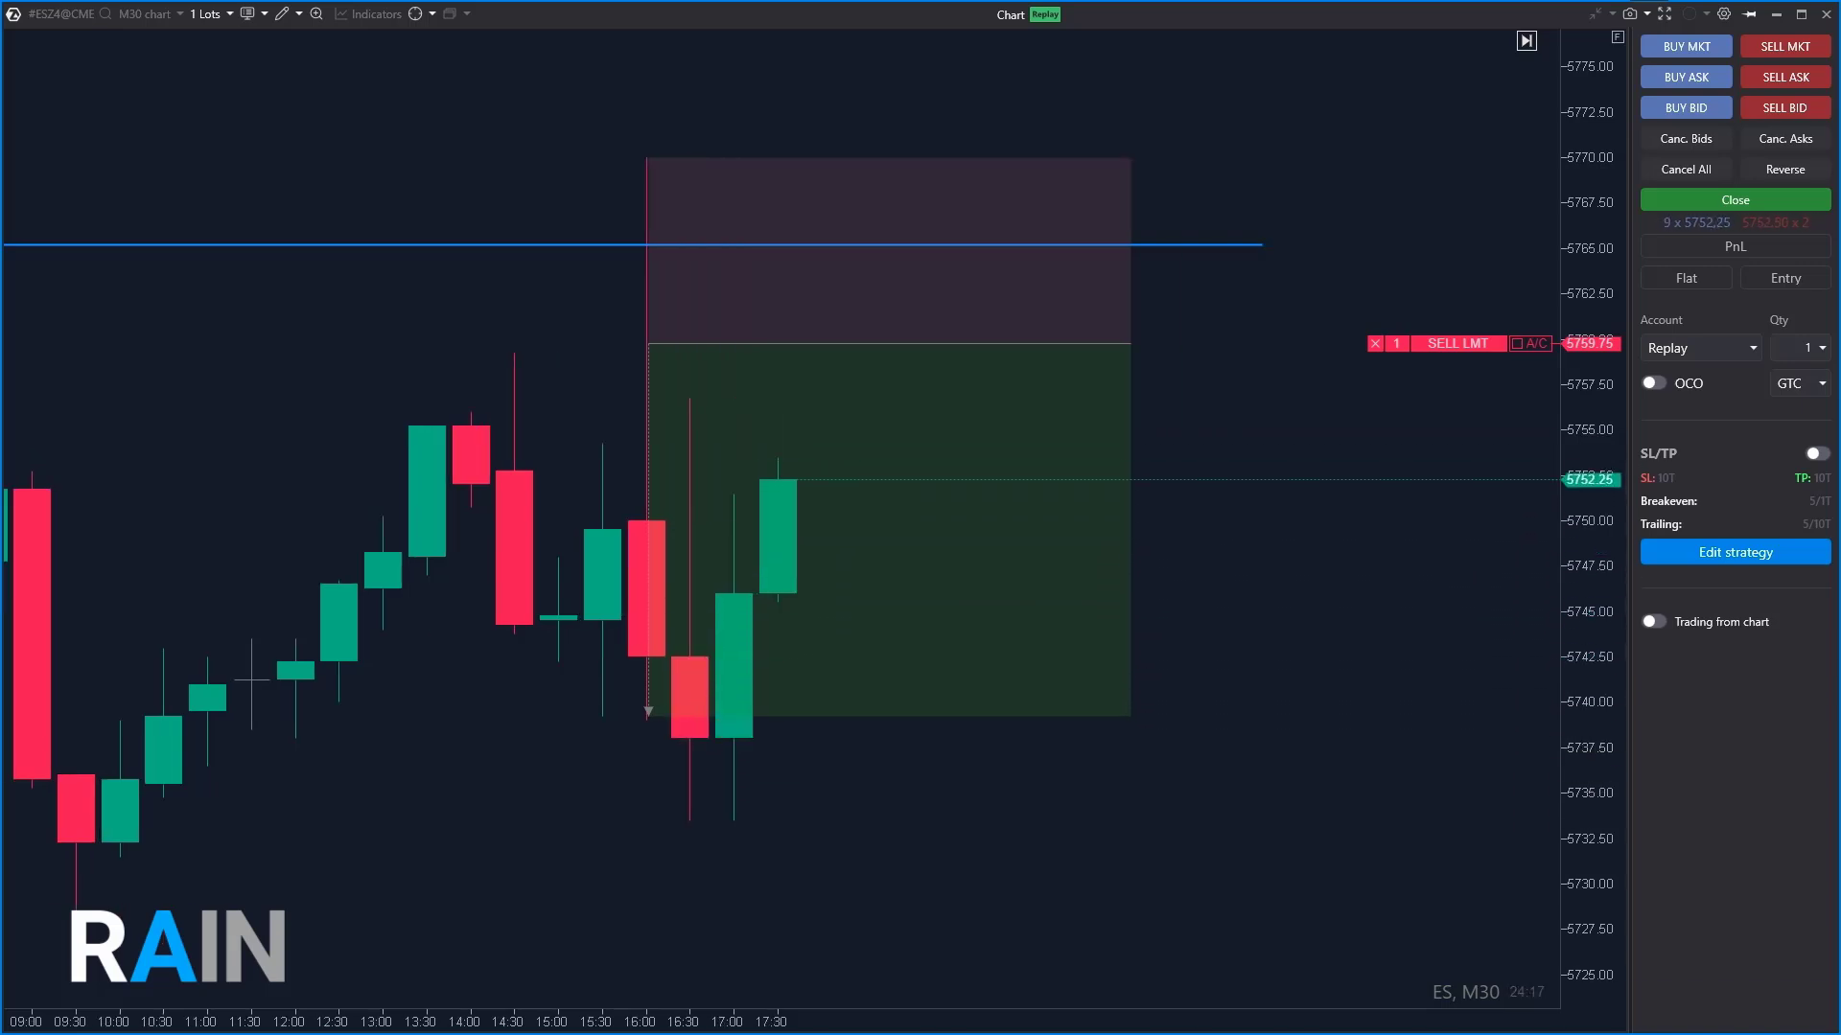
left_click_drag(1590, 353, 1314, 723)
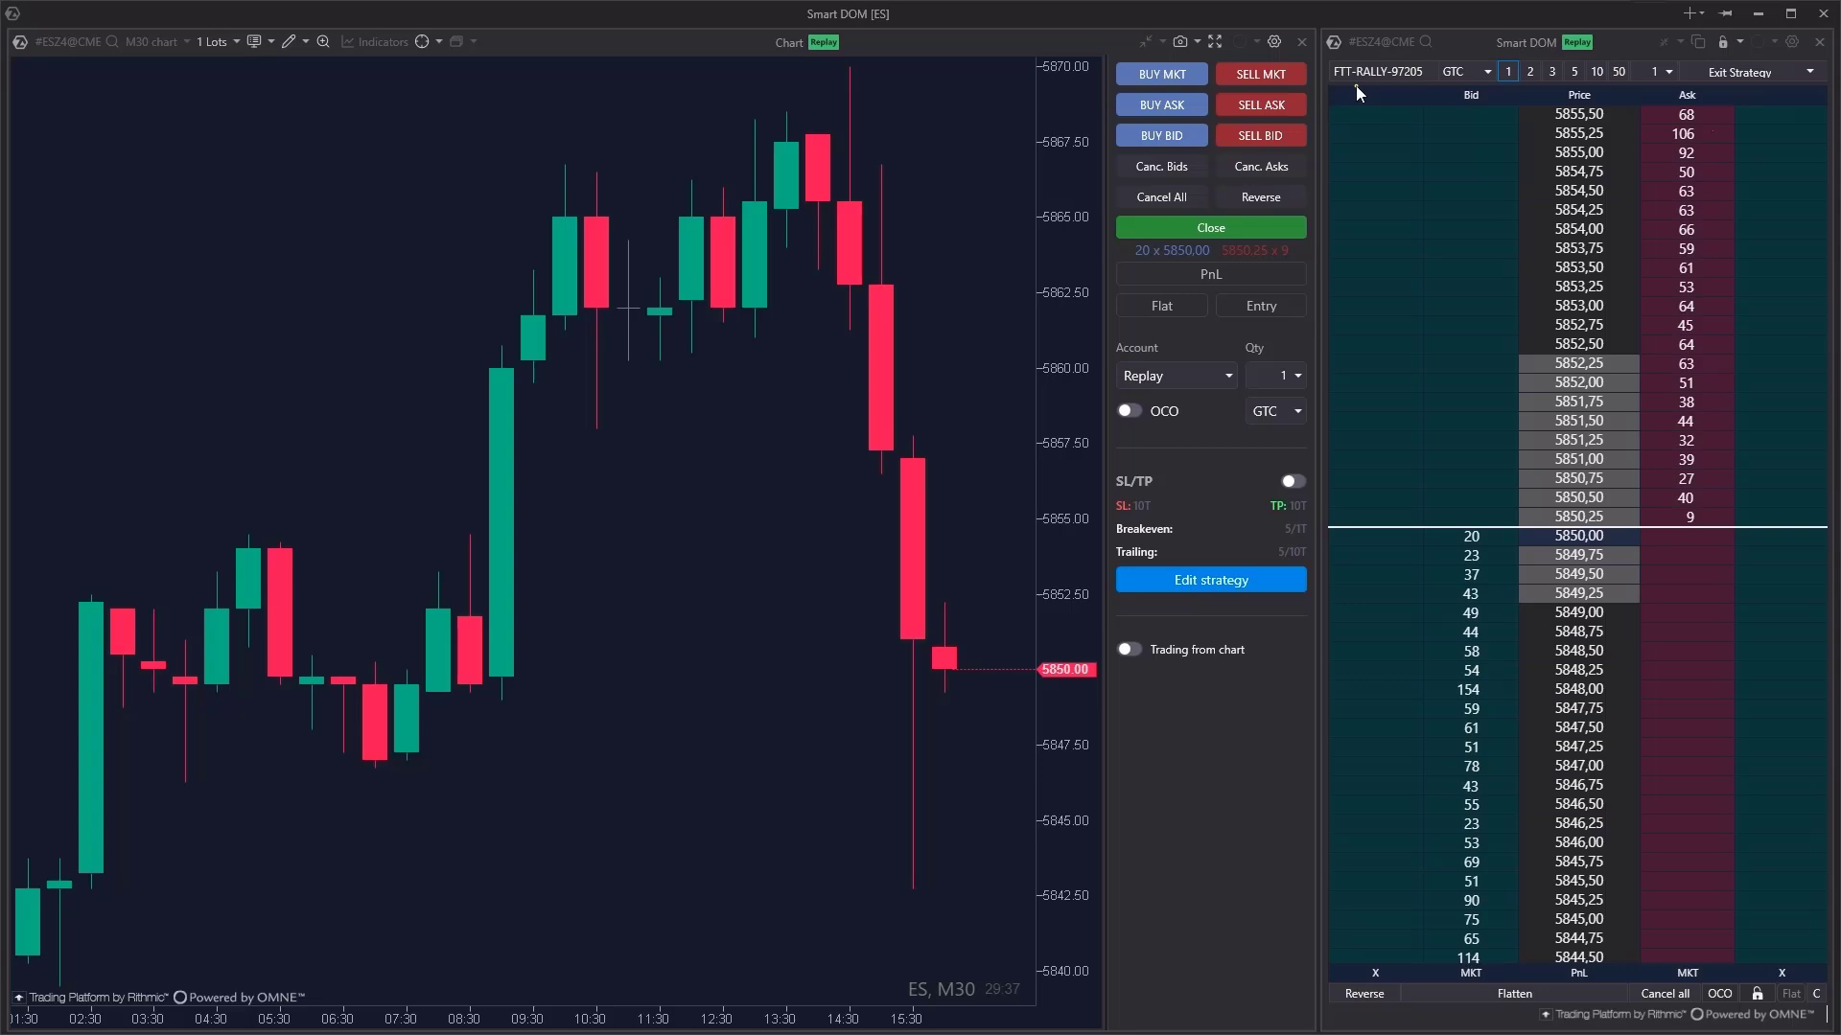
Outline the Smart DOM price ladder and mark its Bid and Ask columns, clearing the marks at the end
left_click_drag(1314, 367, 1318, 917)
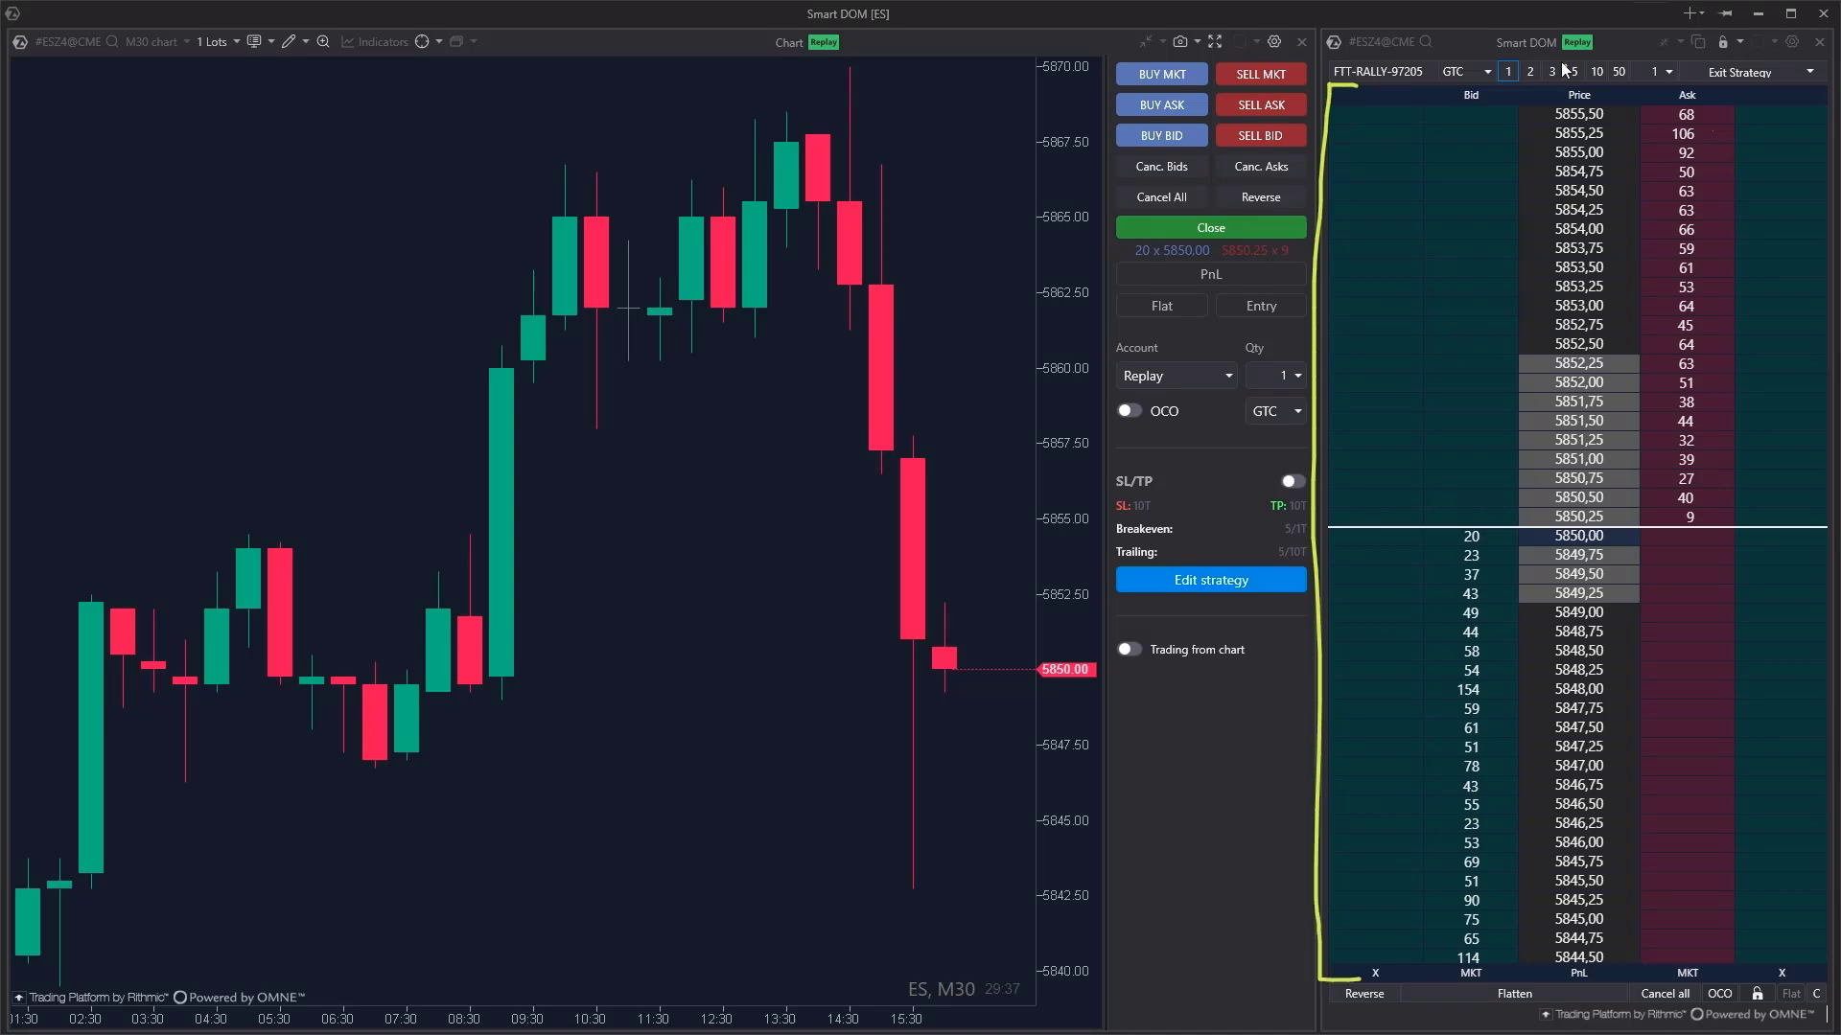
left_click_drag(1488, 89, 1467, 107)
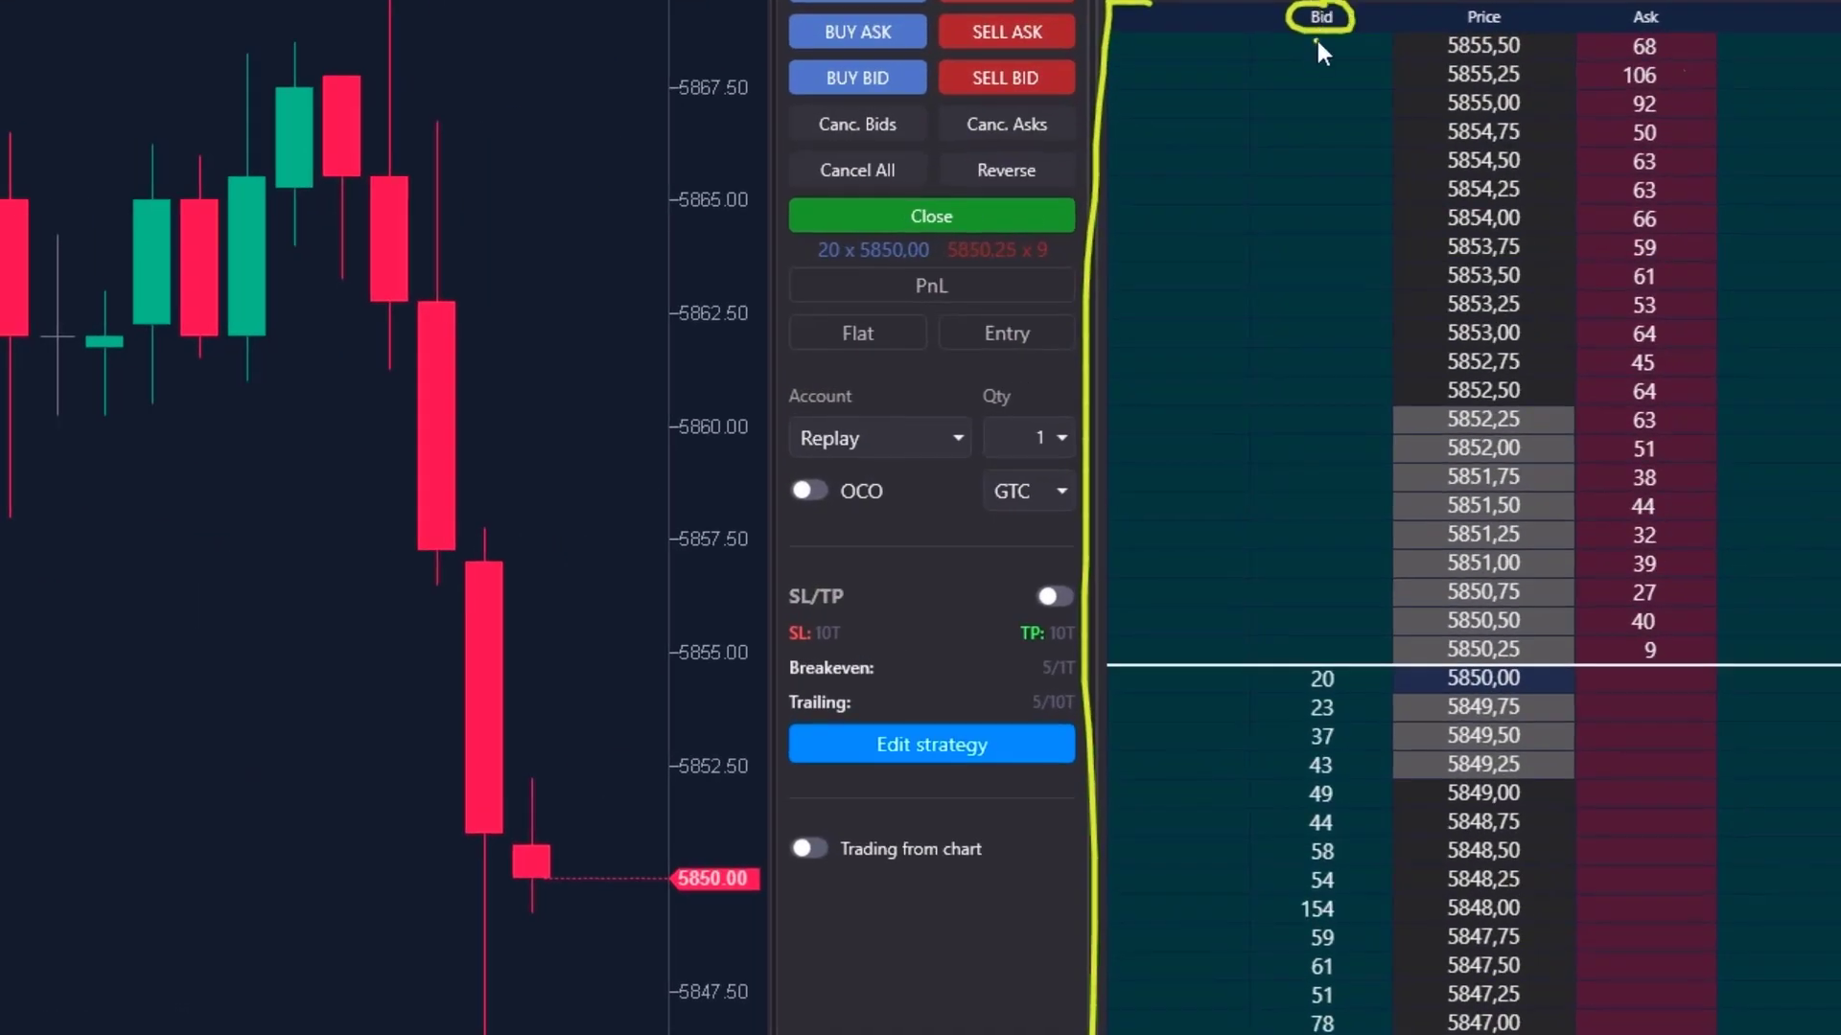
left_click_drag(1315, 36, 1321, 628)
left_click_drag(1637, 6, 1669, 27)
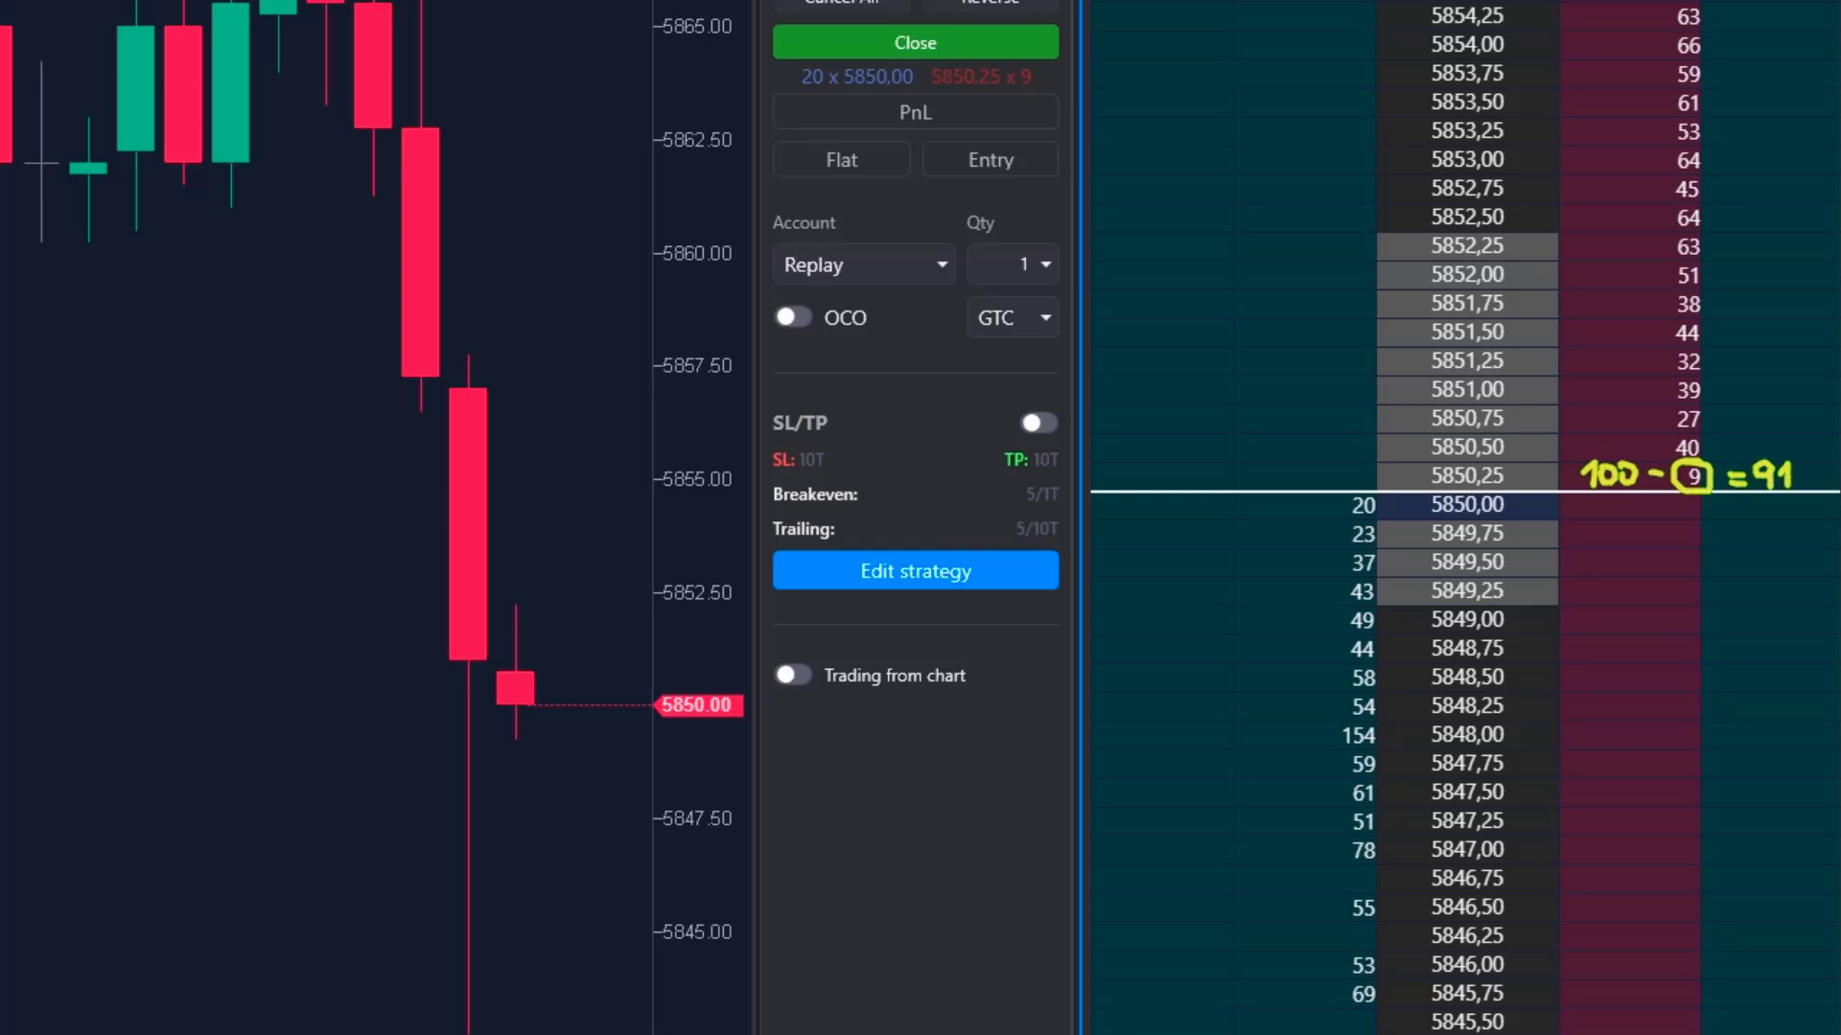
key("Escape")
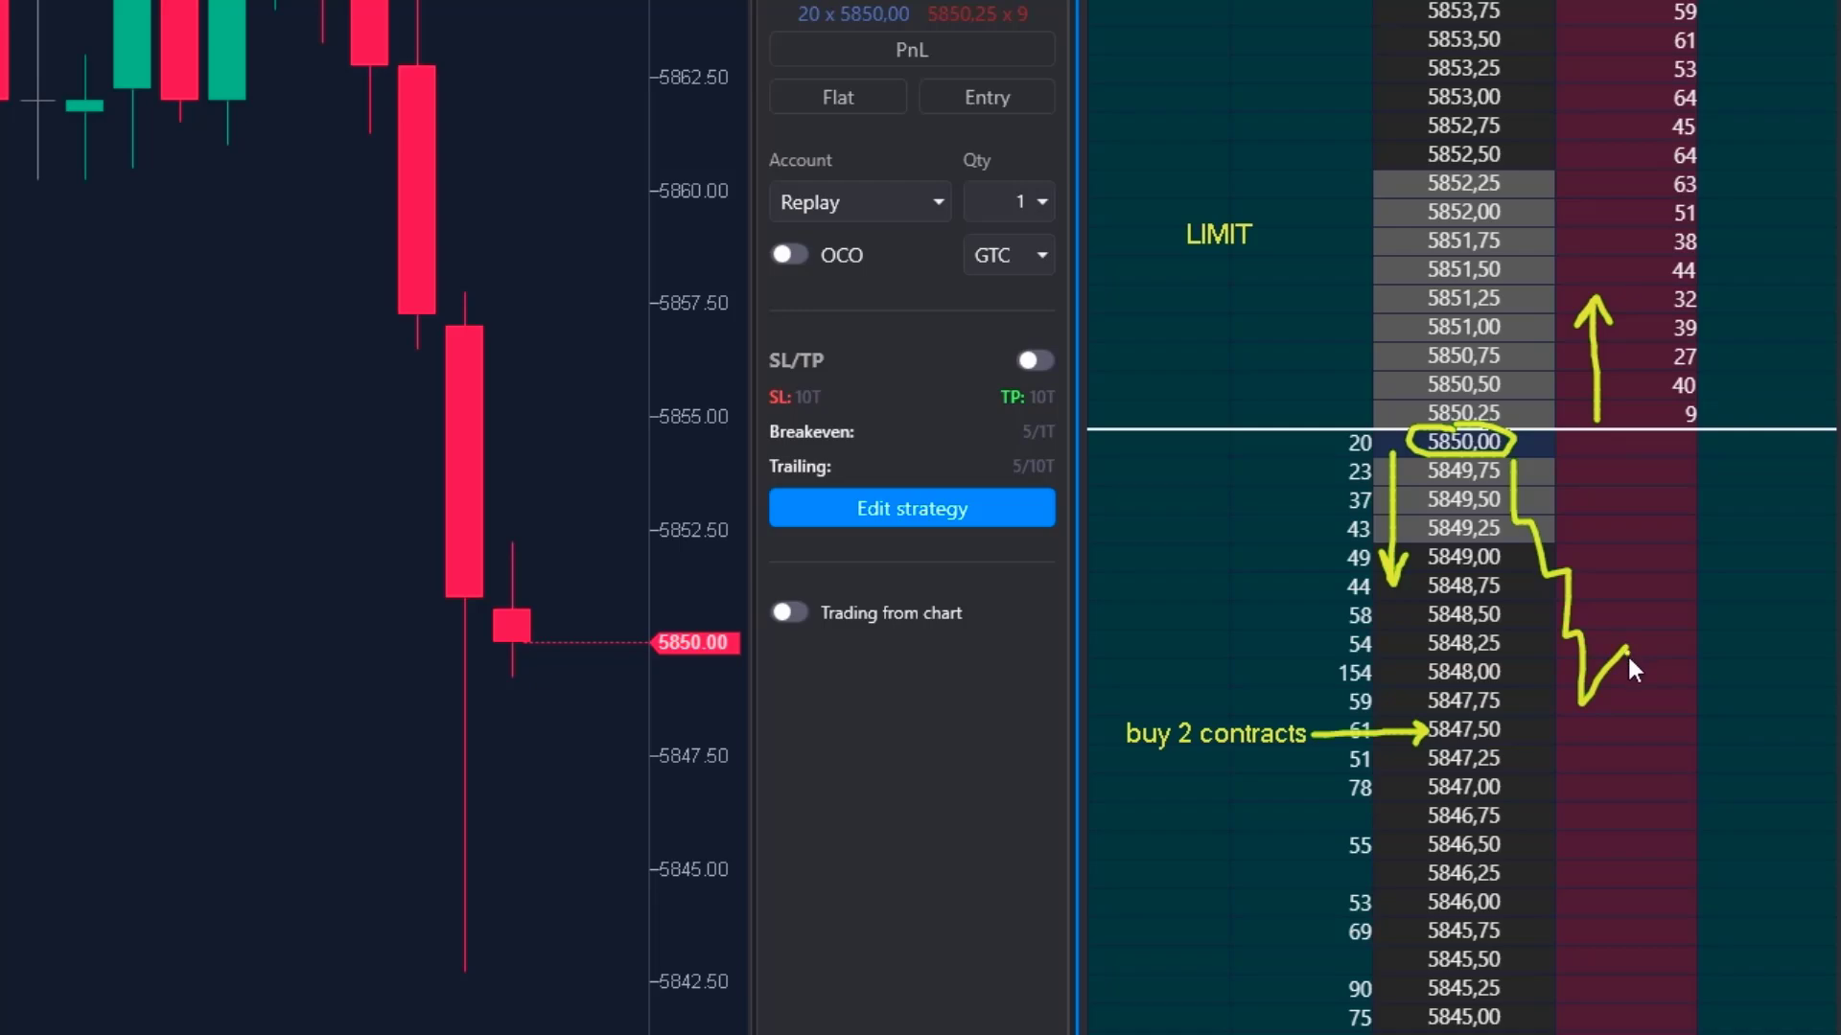
Extend the sketched price path upward from the 5847,50 buy limit level and underline the 2 in "buy 2 contracts"
mouse_move(1747, 535)
left_mouse_down()
mouse_move(1811, 274)
mouse_move(1824, 312)
left_mouse_up()
left_click_drag(1171, 755, 1214, 758)
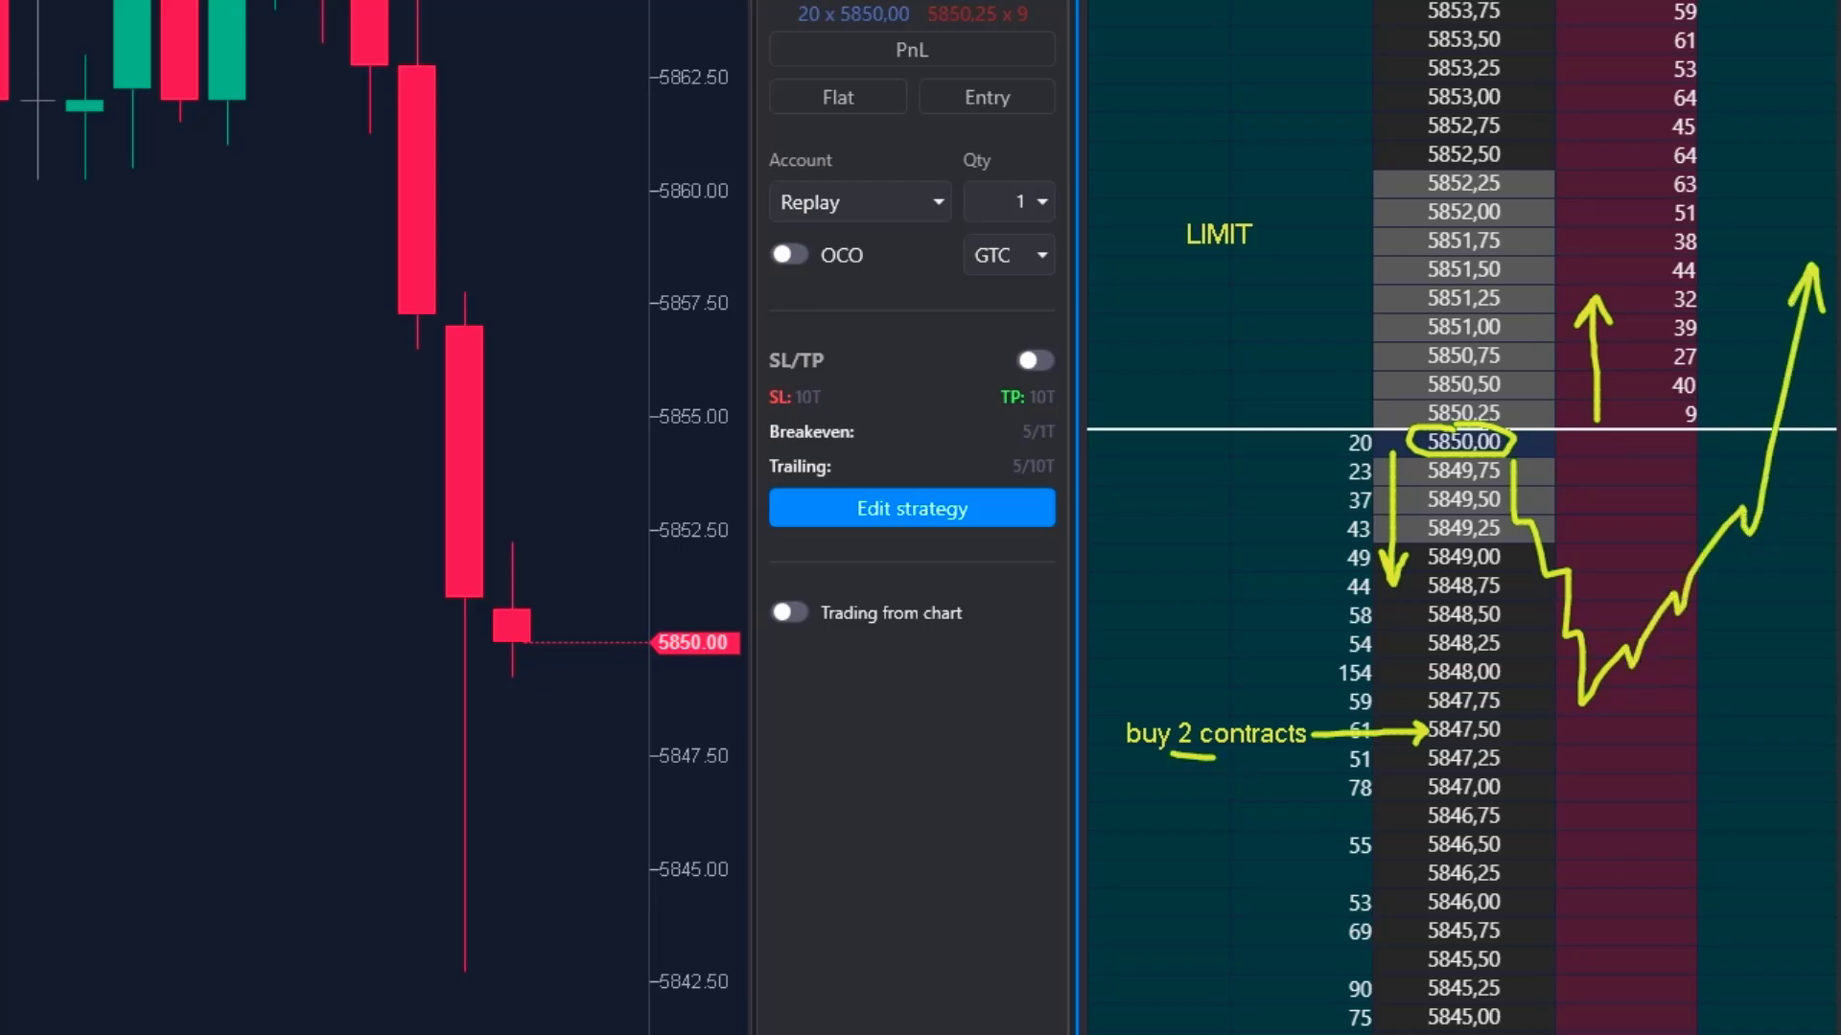
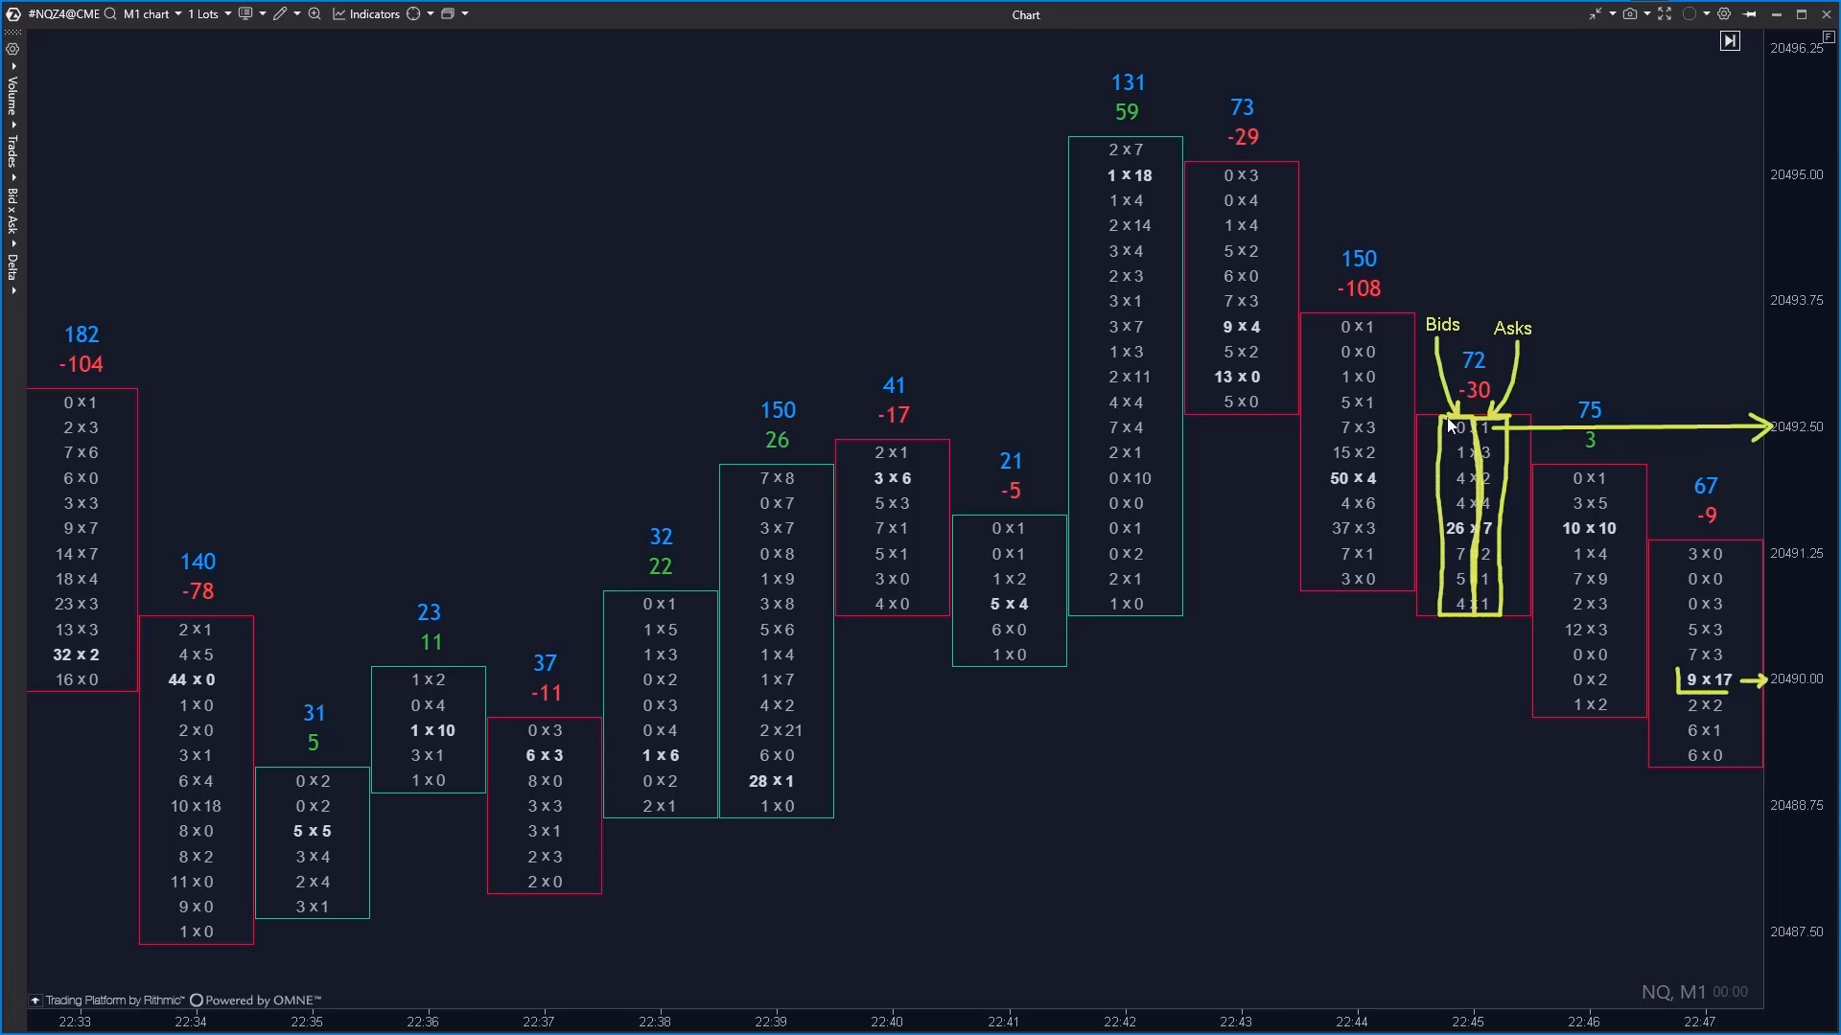
Clear the Bids and Asks marks, then mark cells of the 22:47 cluster and the 18-contract ask near 20495.00
key("Escape")
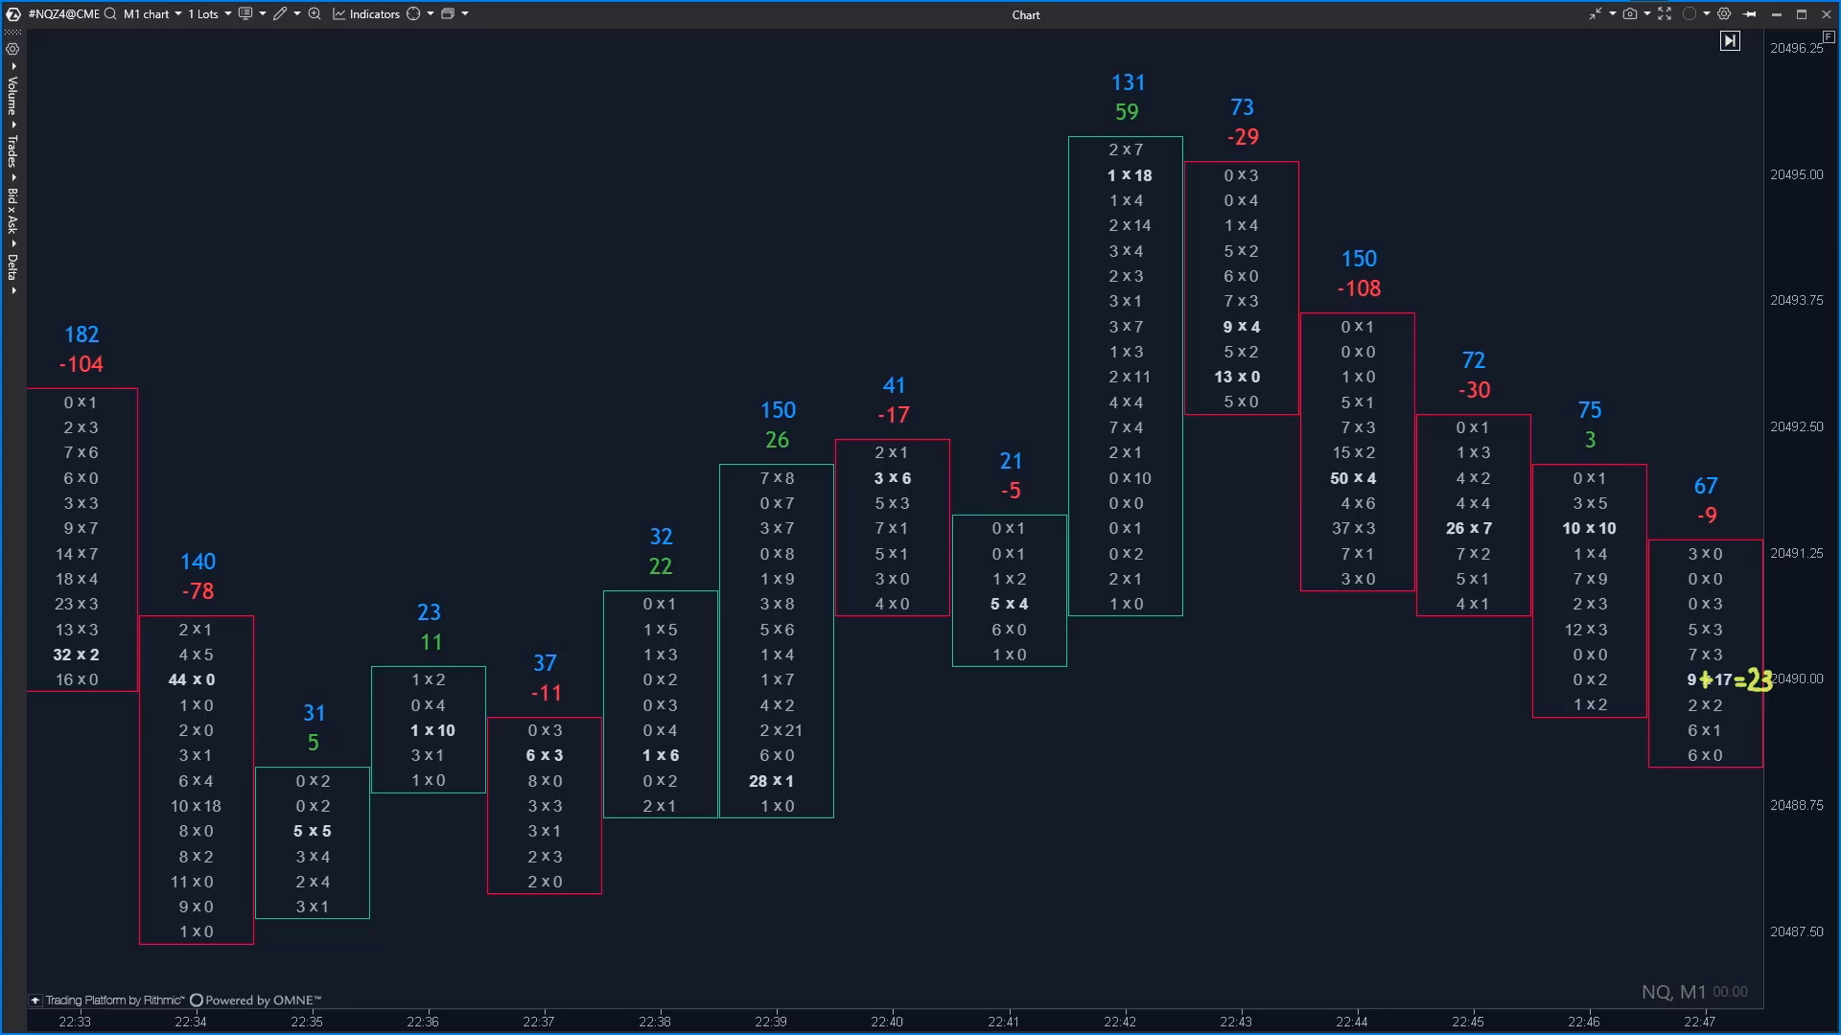
left_click_drag(1673, 544, 1673, 586)
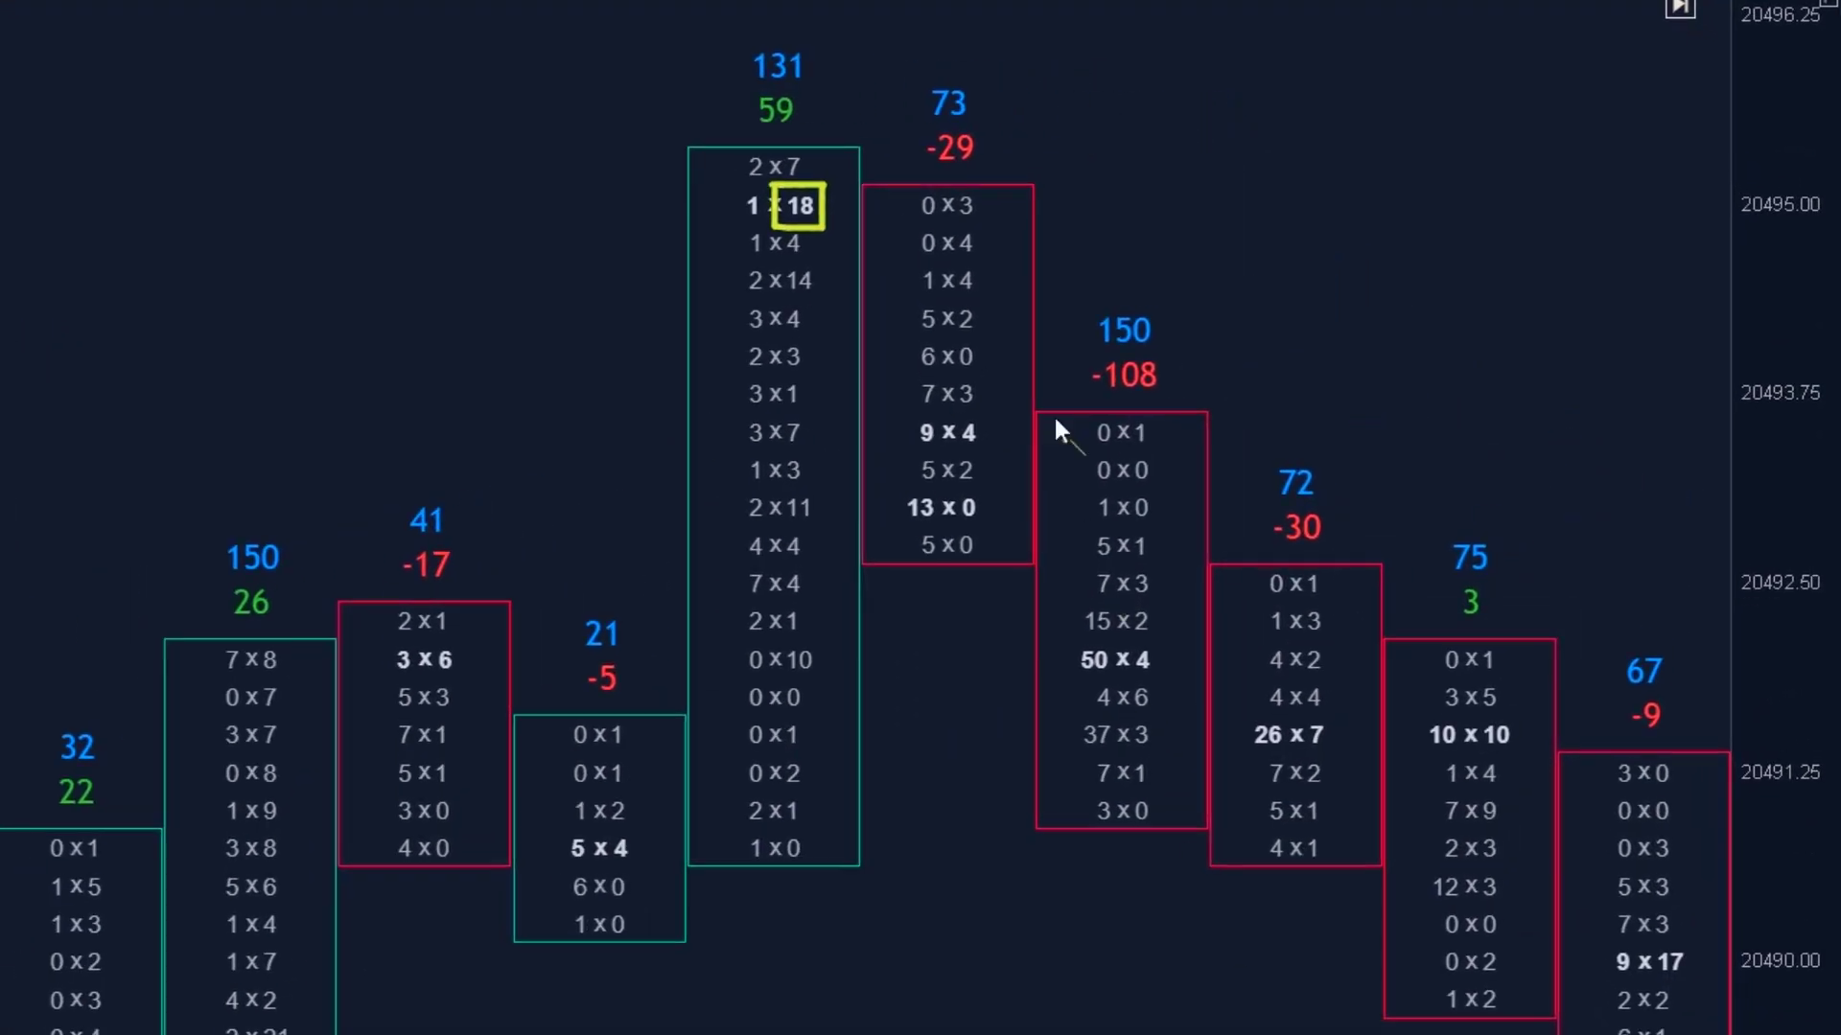
left_click_drag(830, 203, 1632, 218)
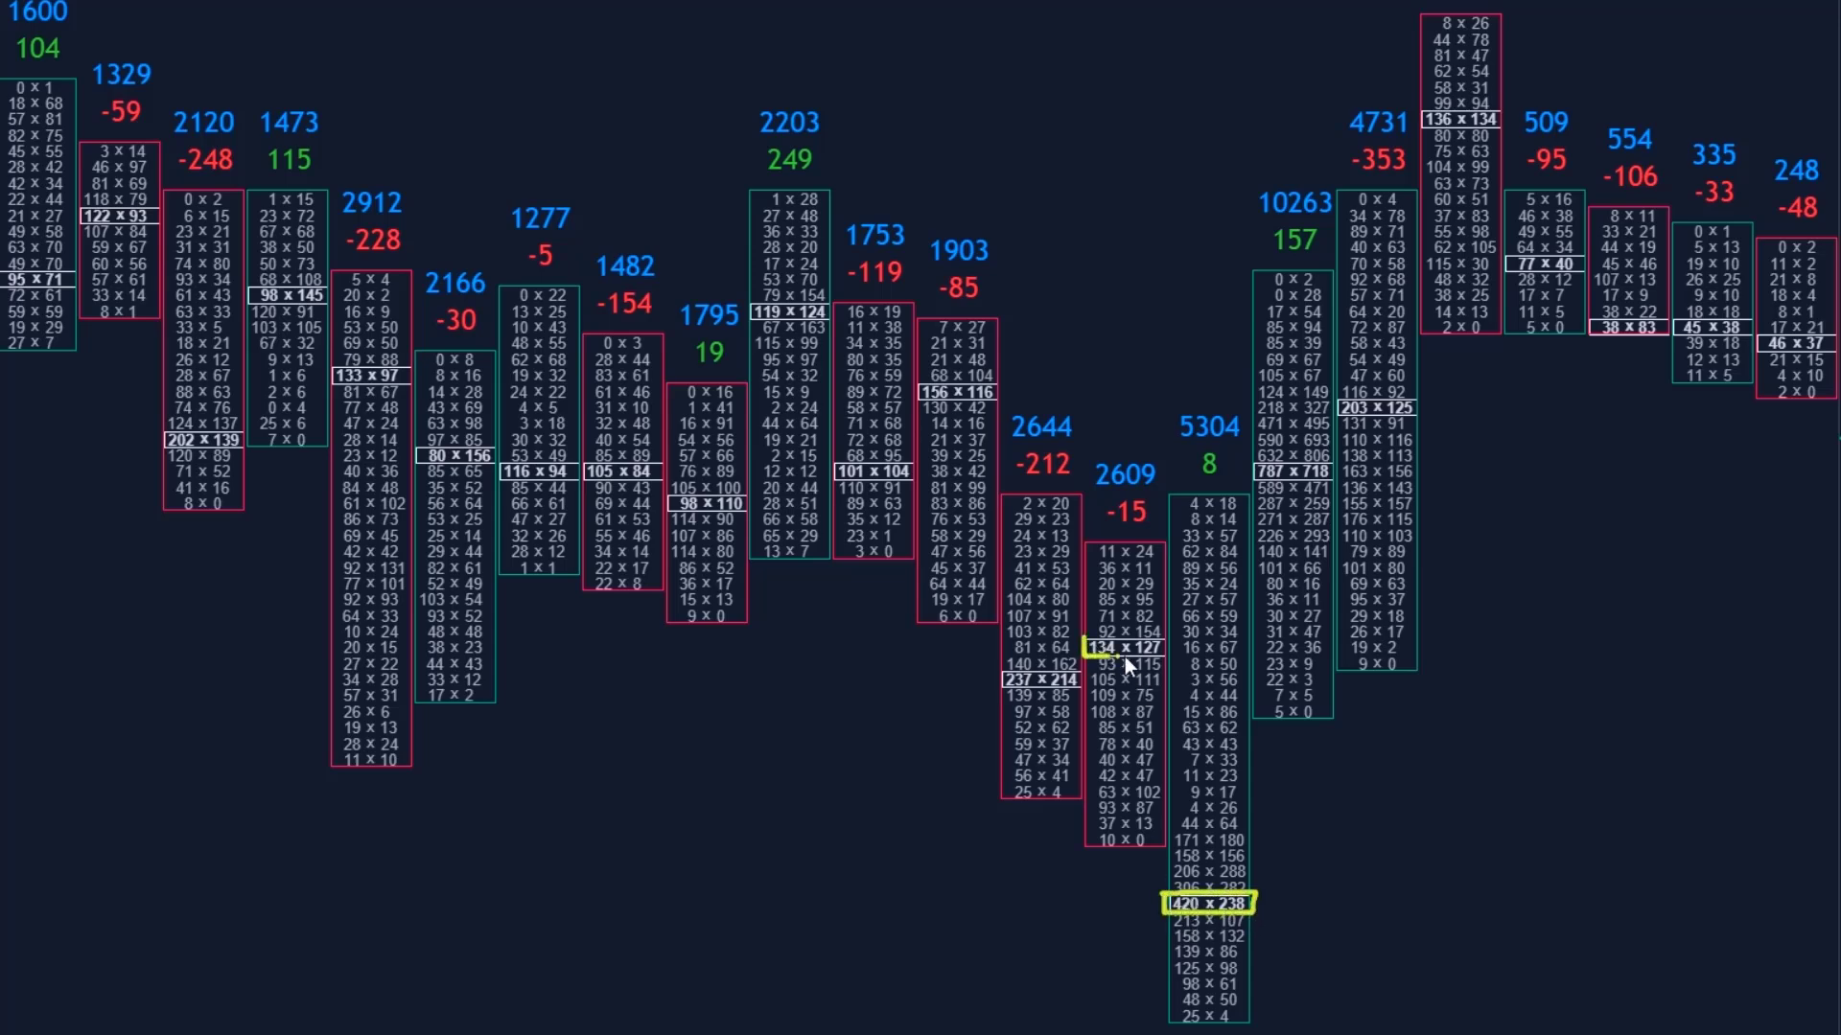
Mark the maximum-volume cell 237 x 214 and draw a falling arrow from the 136 x 134 cell
left_click(1000, 679)
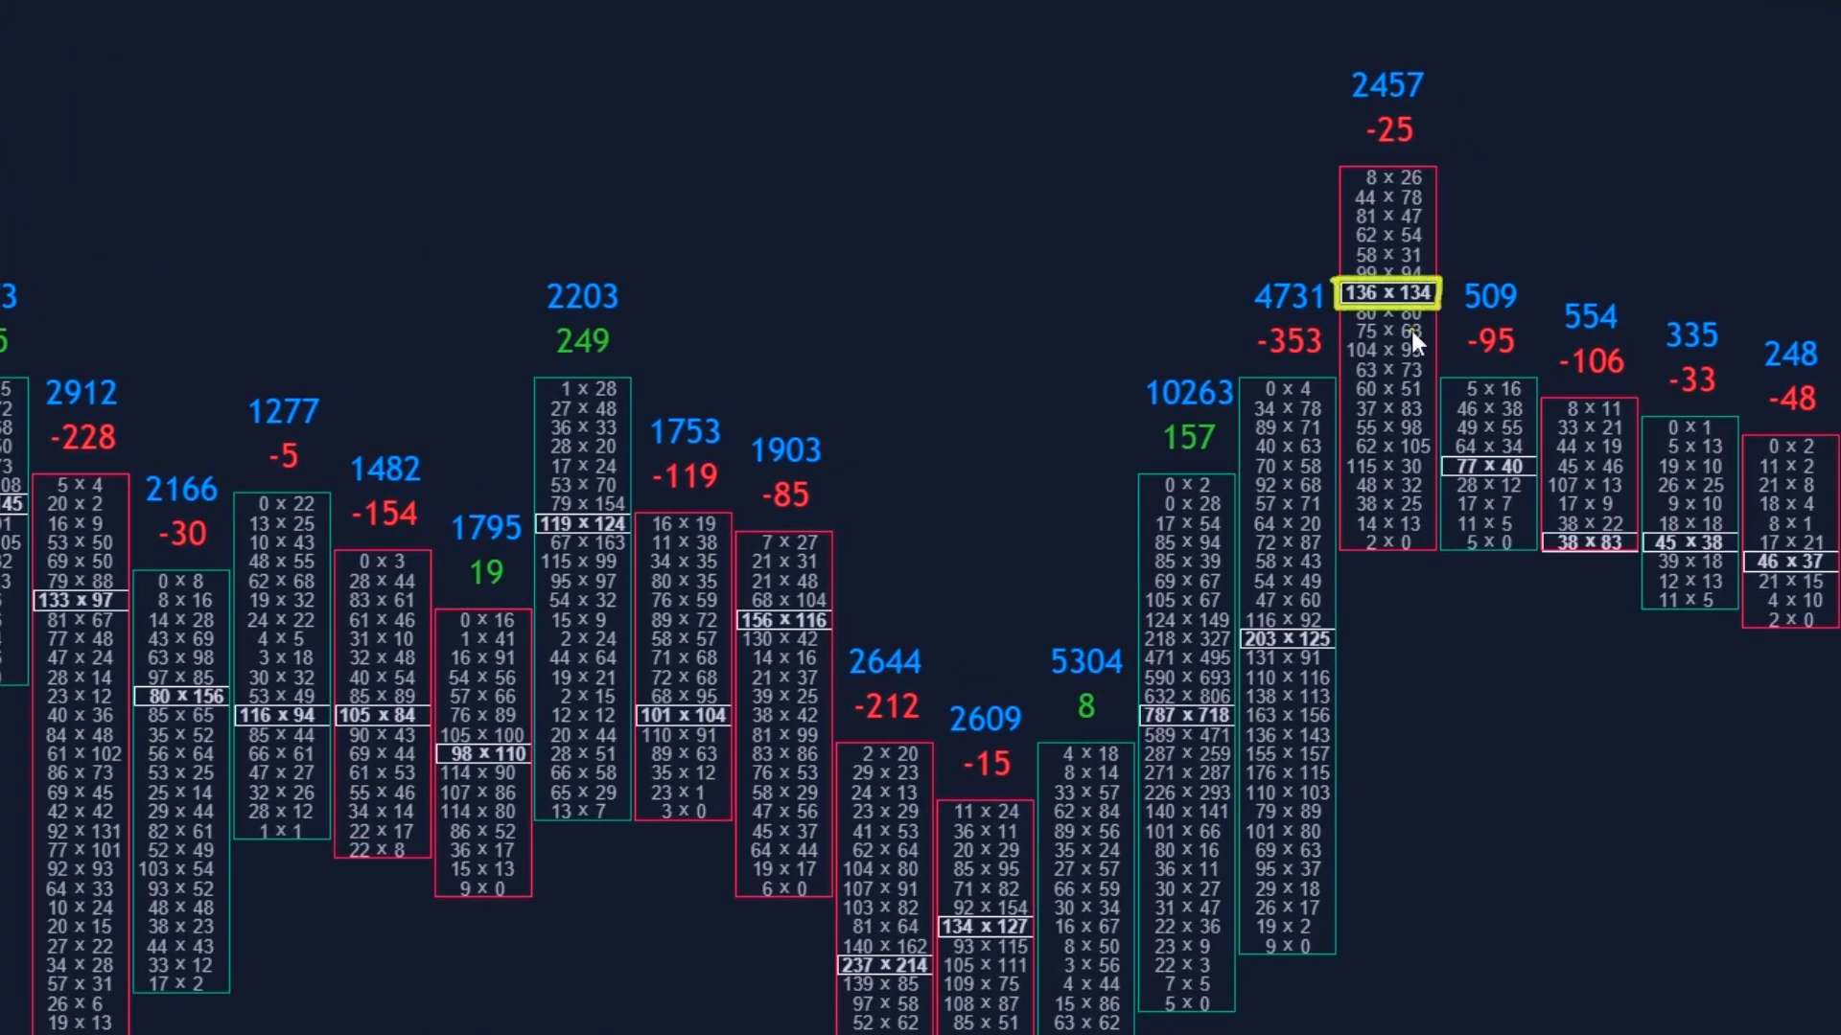
left_click_drag(1411, 329, 1649, 469)
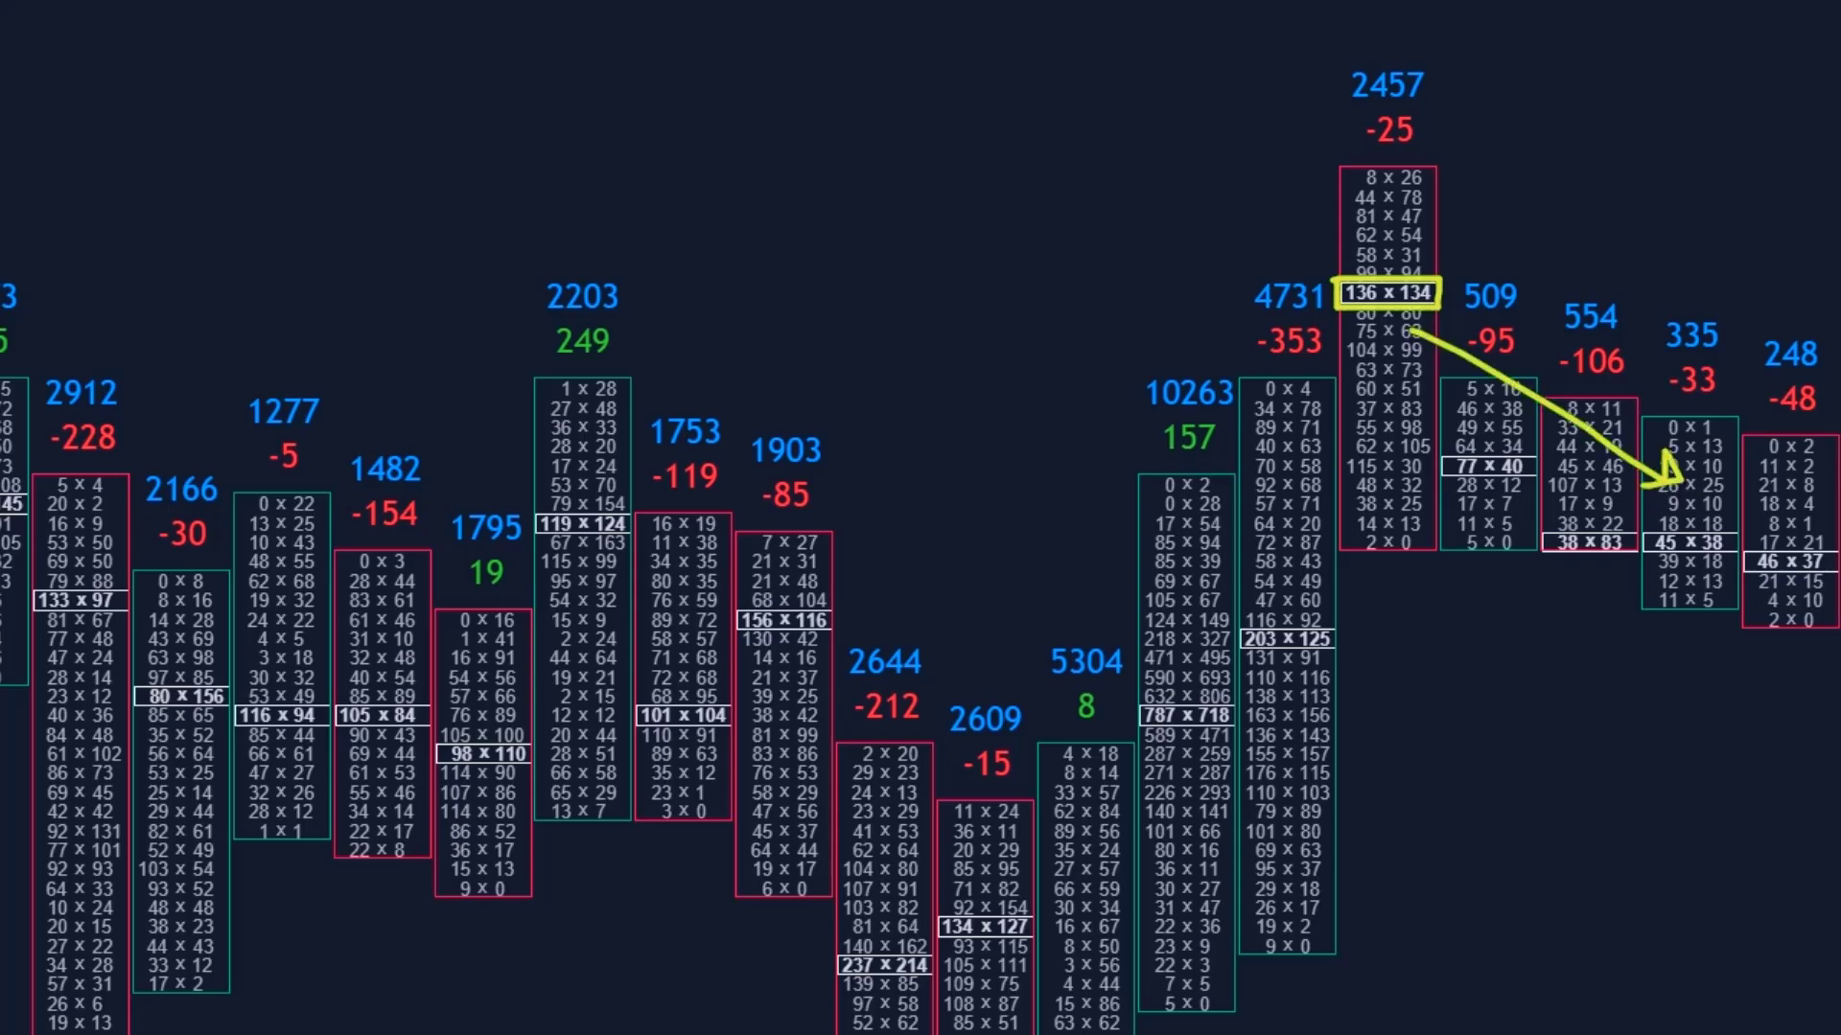
Mark the highs and lows of the clusters, circle their zero bid or ask cells, and extend a line from the 25 x 4 low
mouse_move(434, 550)
left_mouse_down()
mouse_move(480, 550)
mouse_move(439, 522)
left_mouse_up()
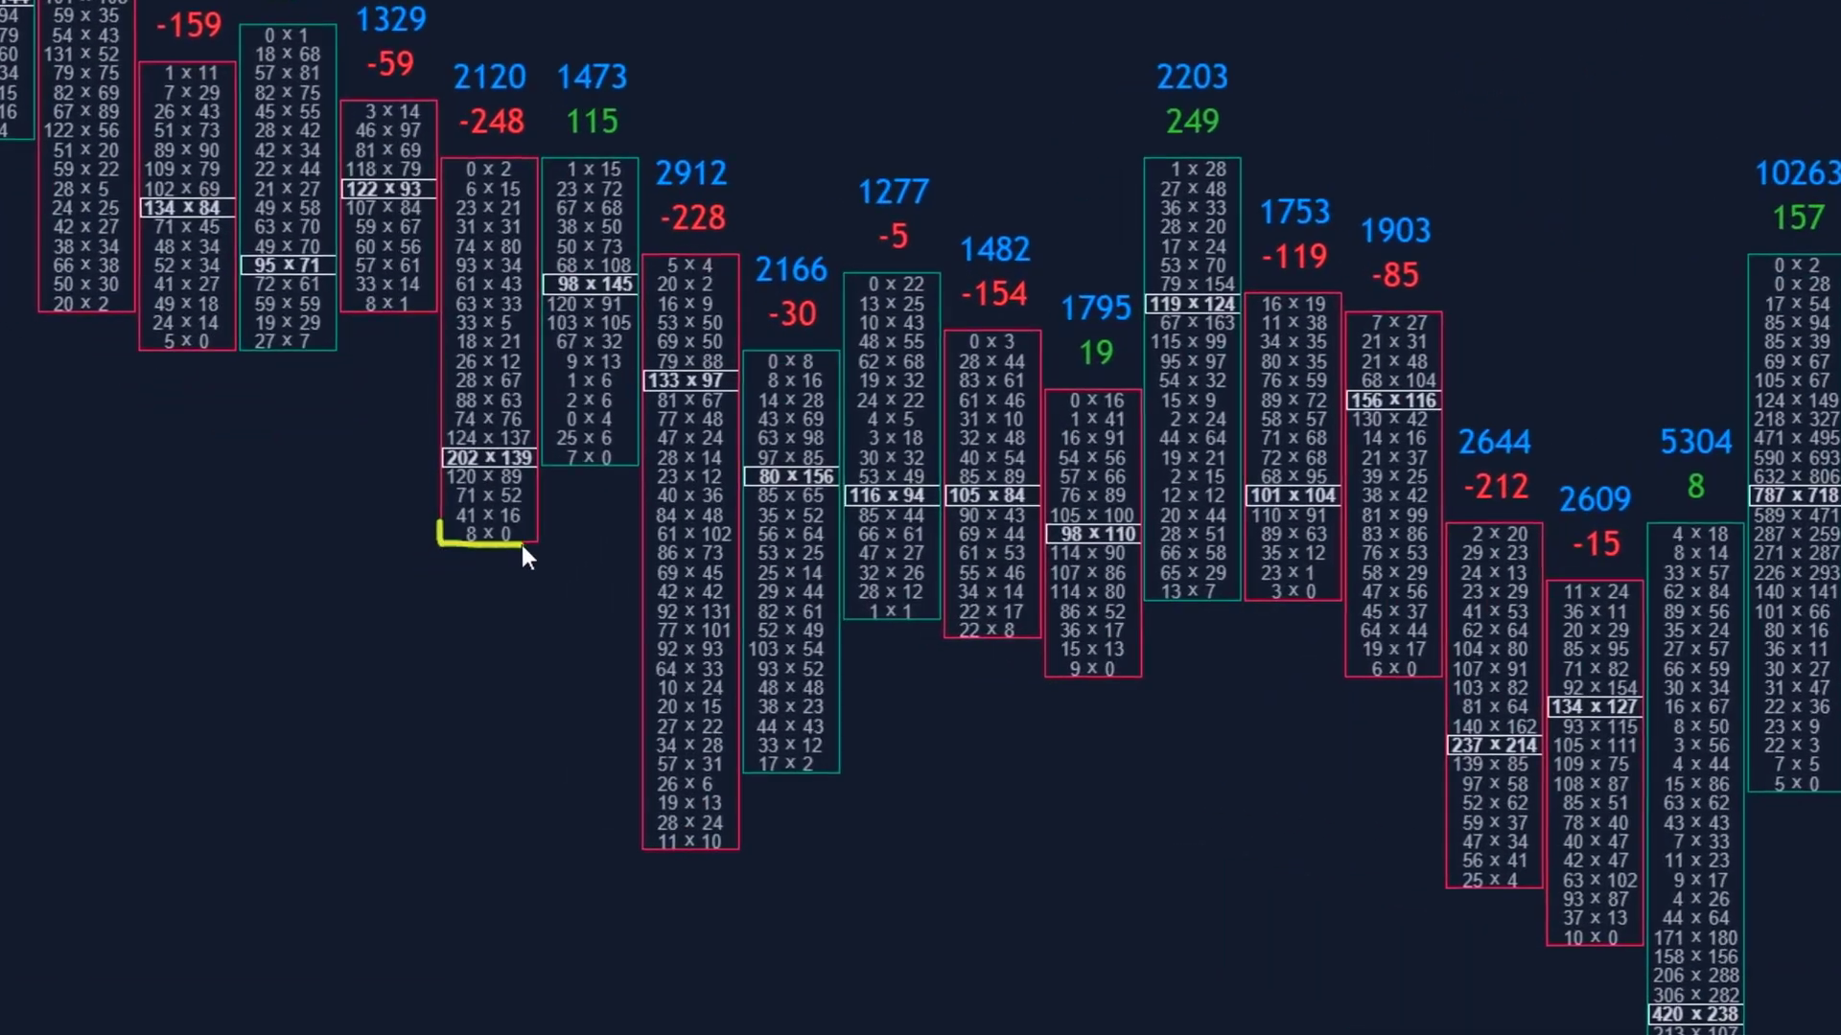
mouse_move(543, 154)
left_mouse_down()
mouse_move(544, 178)
mouse_move(542, 154)
left_mouse_up()
left_click_drag(437, 156, 437, 180)
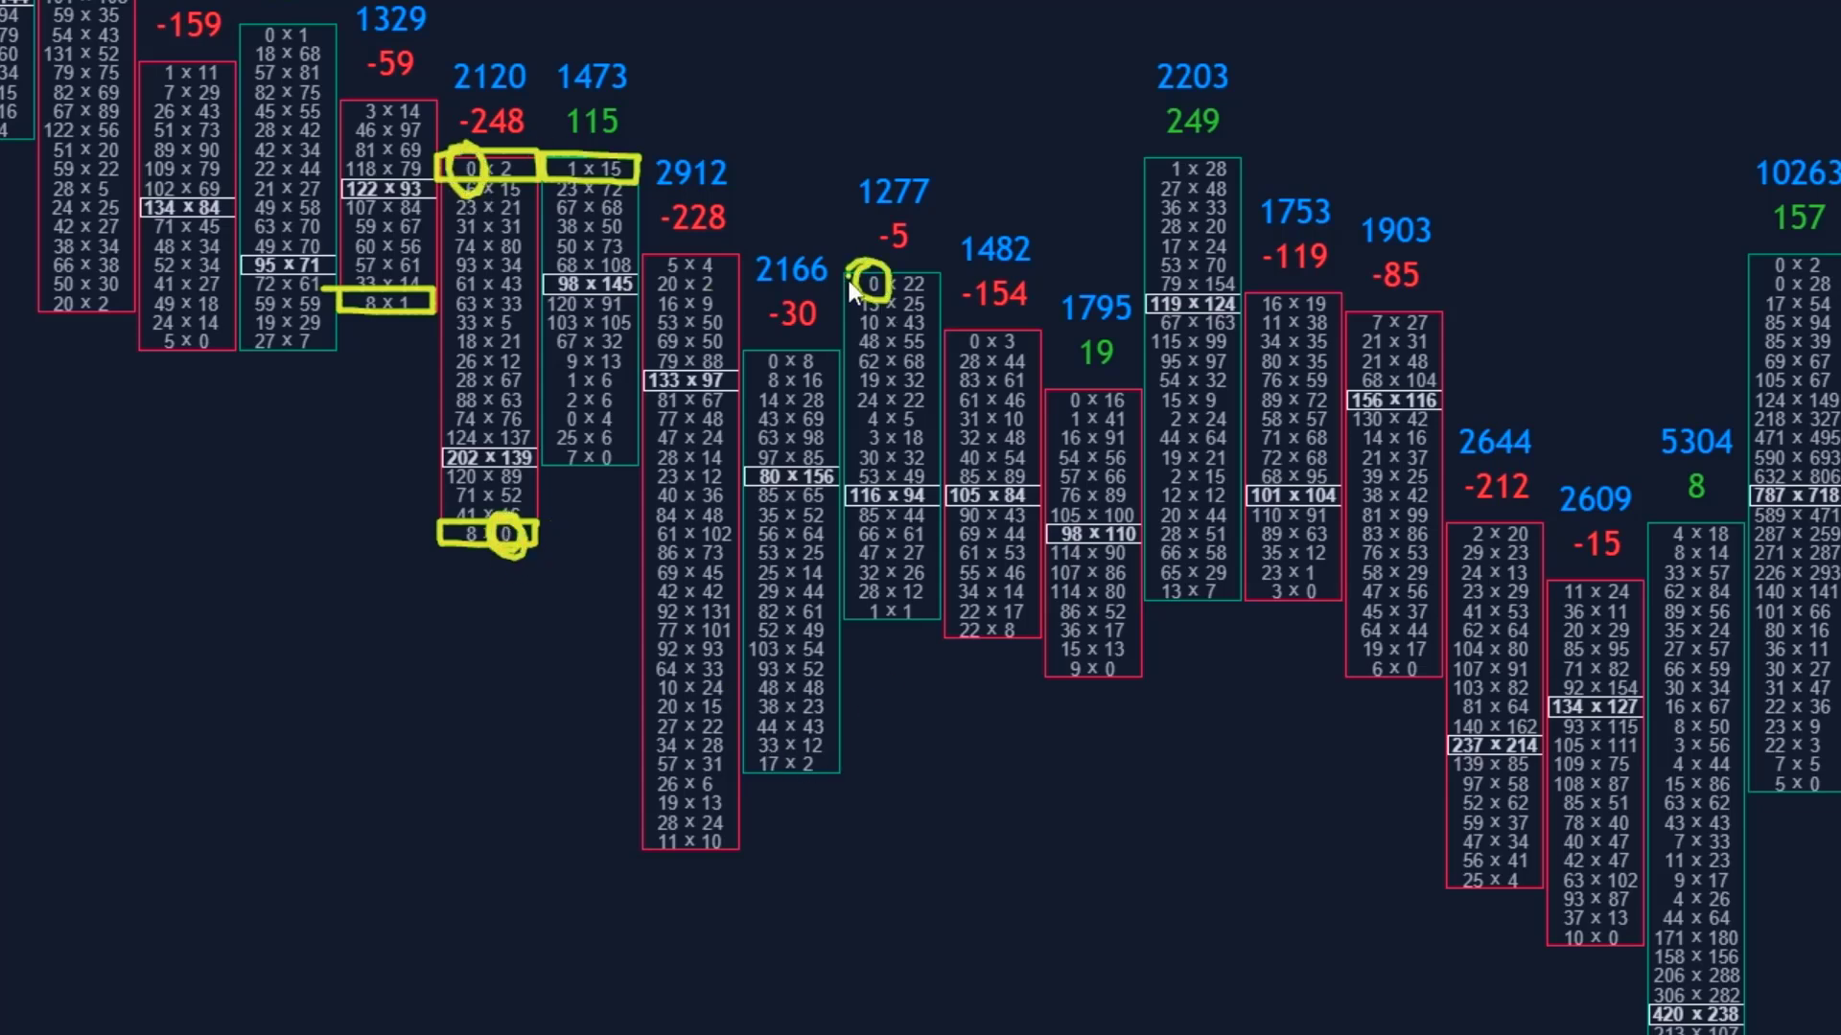
left_click_drag(1054, 403, 1058, 391)
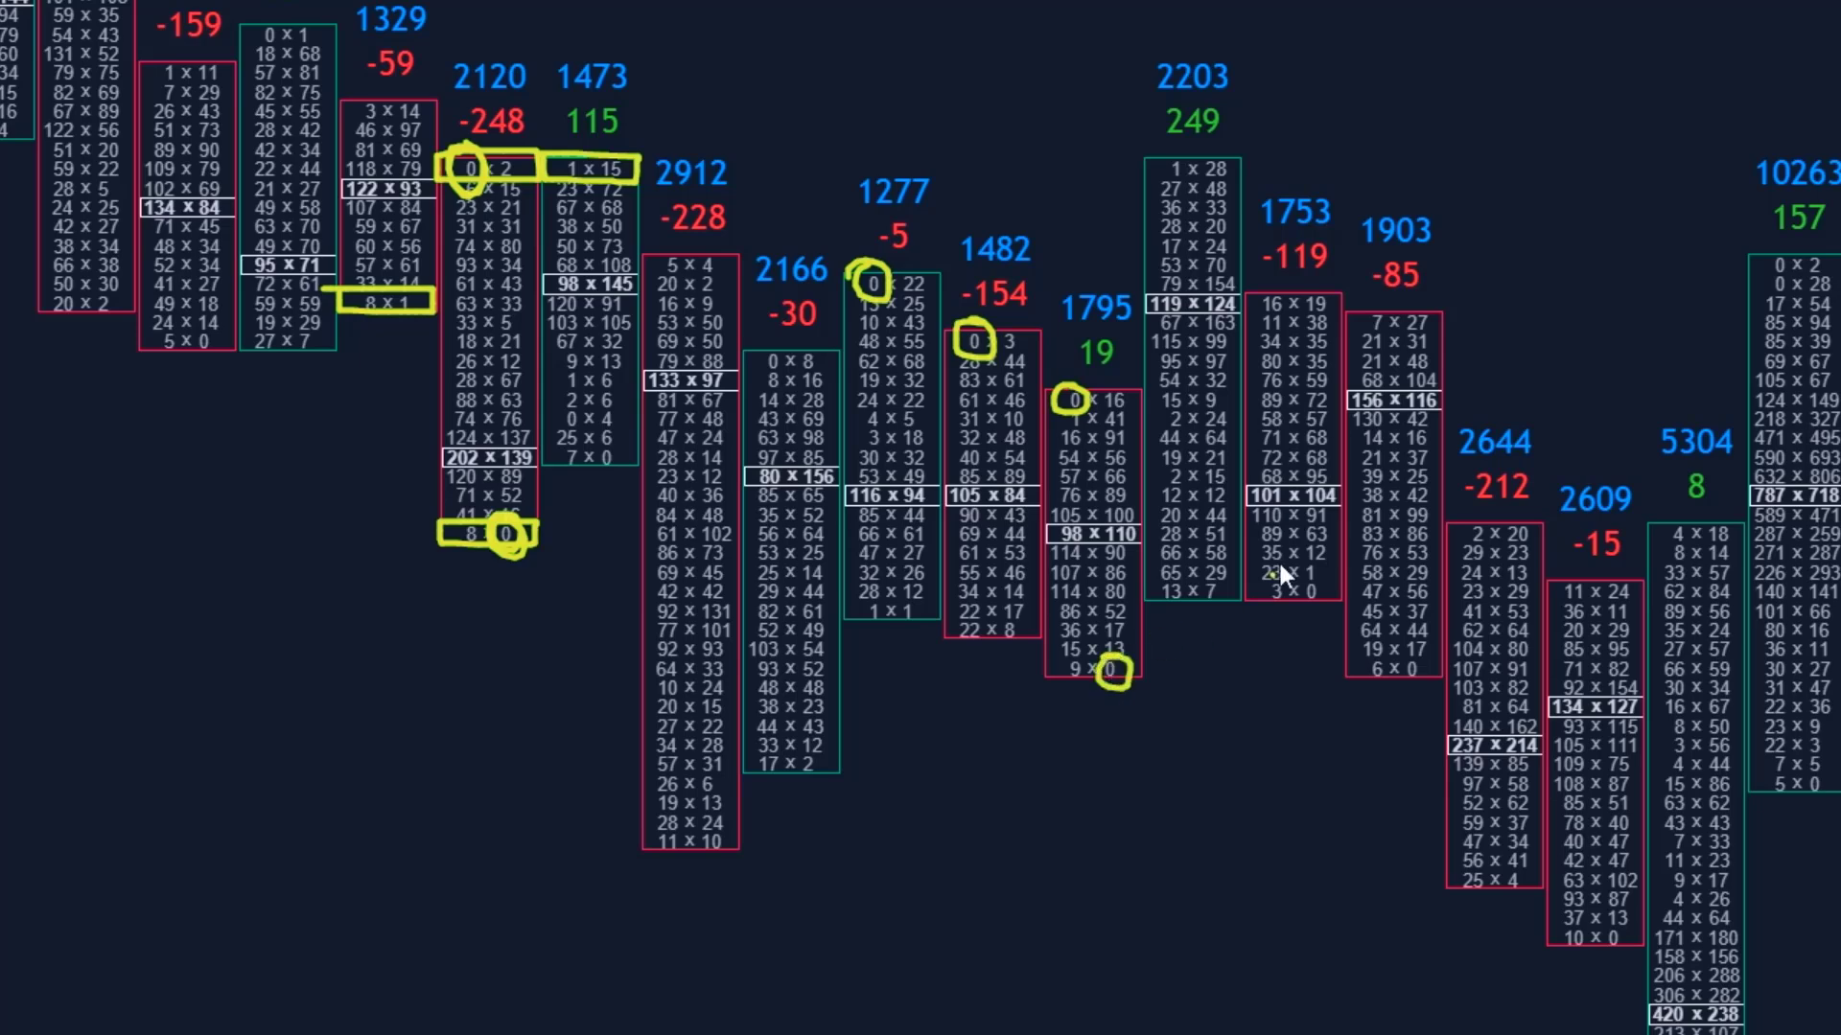
left_click_drag(1626, 928, 1627, 932)
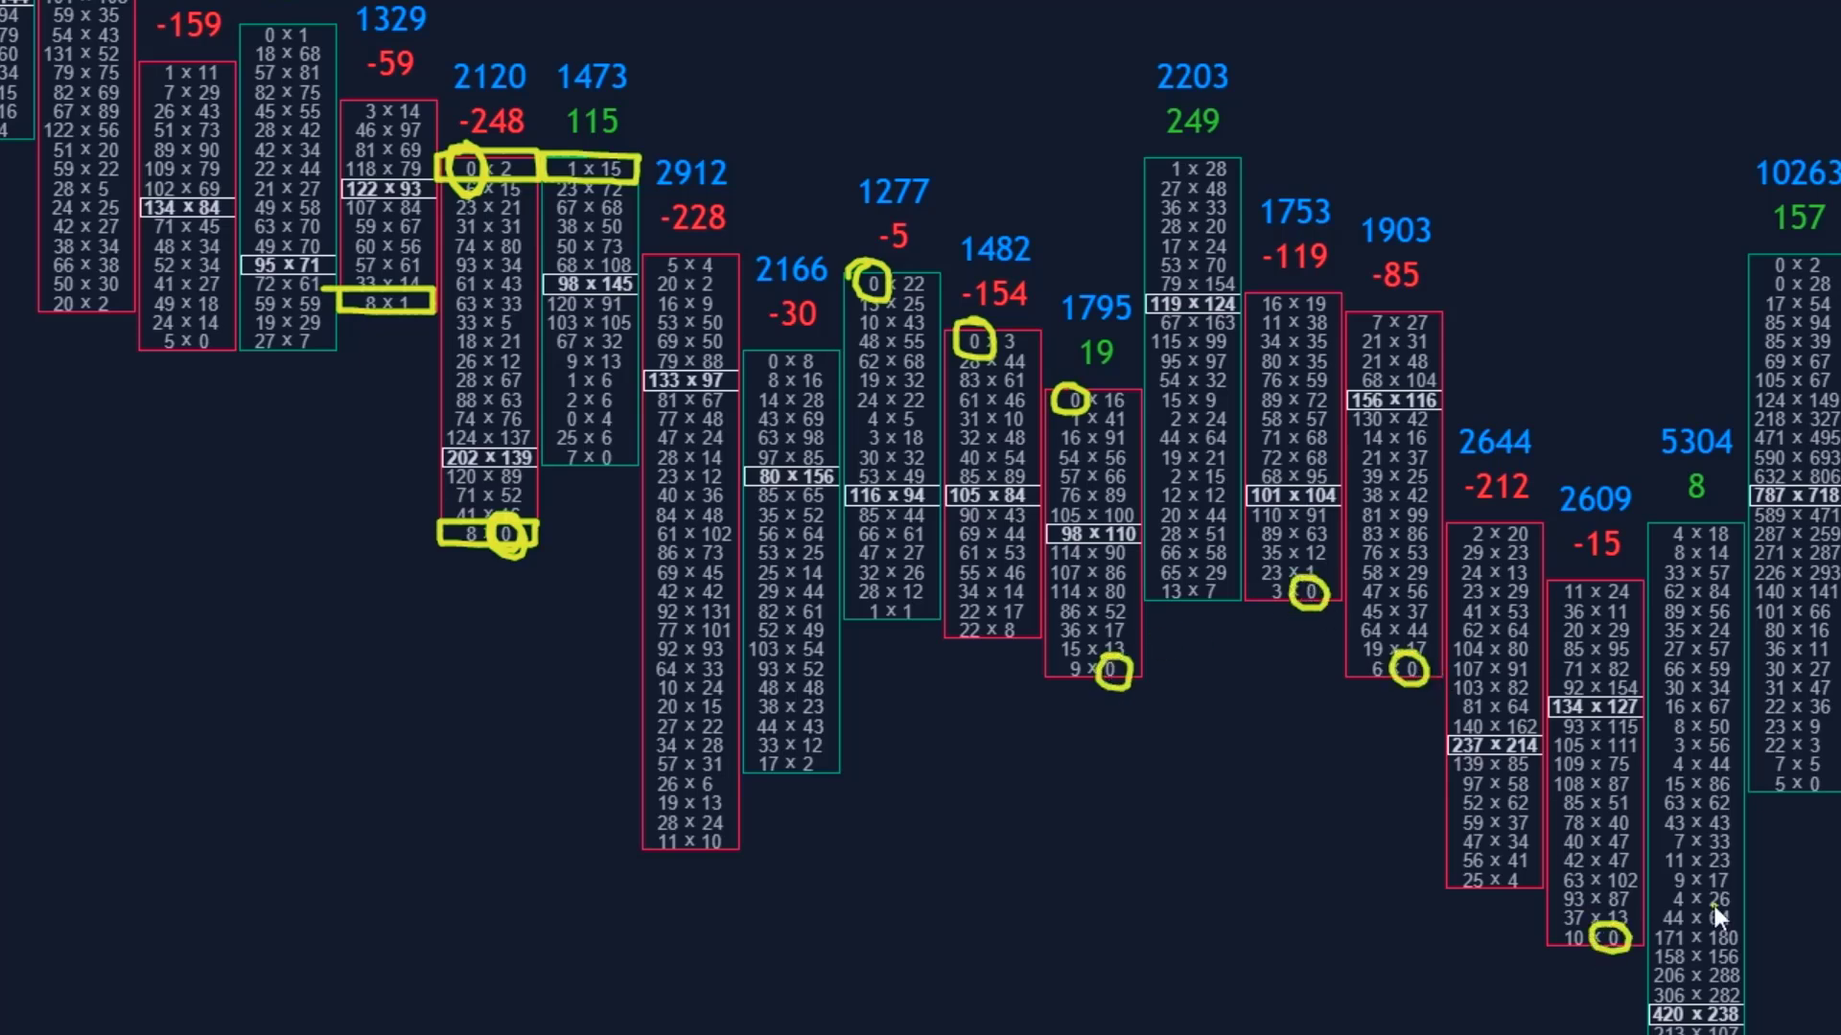
left_click_drag(1785, 251, 1790, 278)
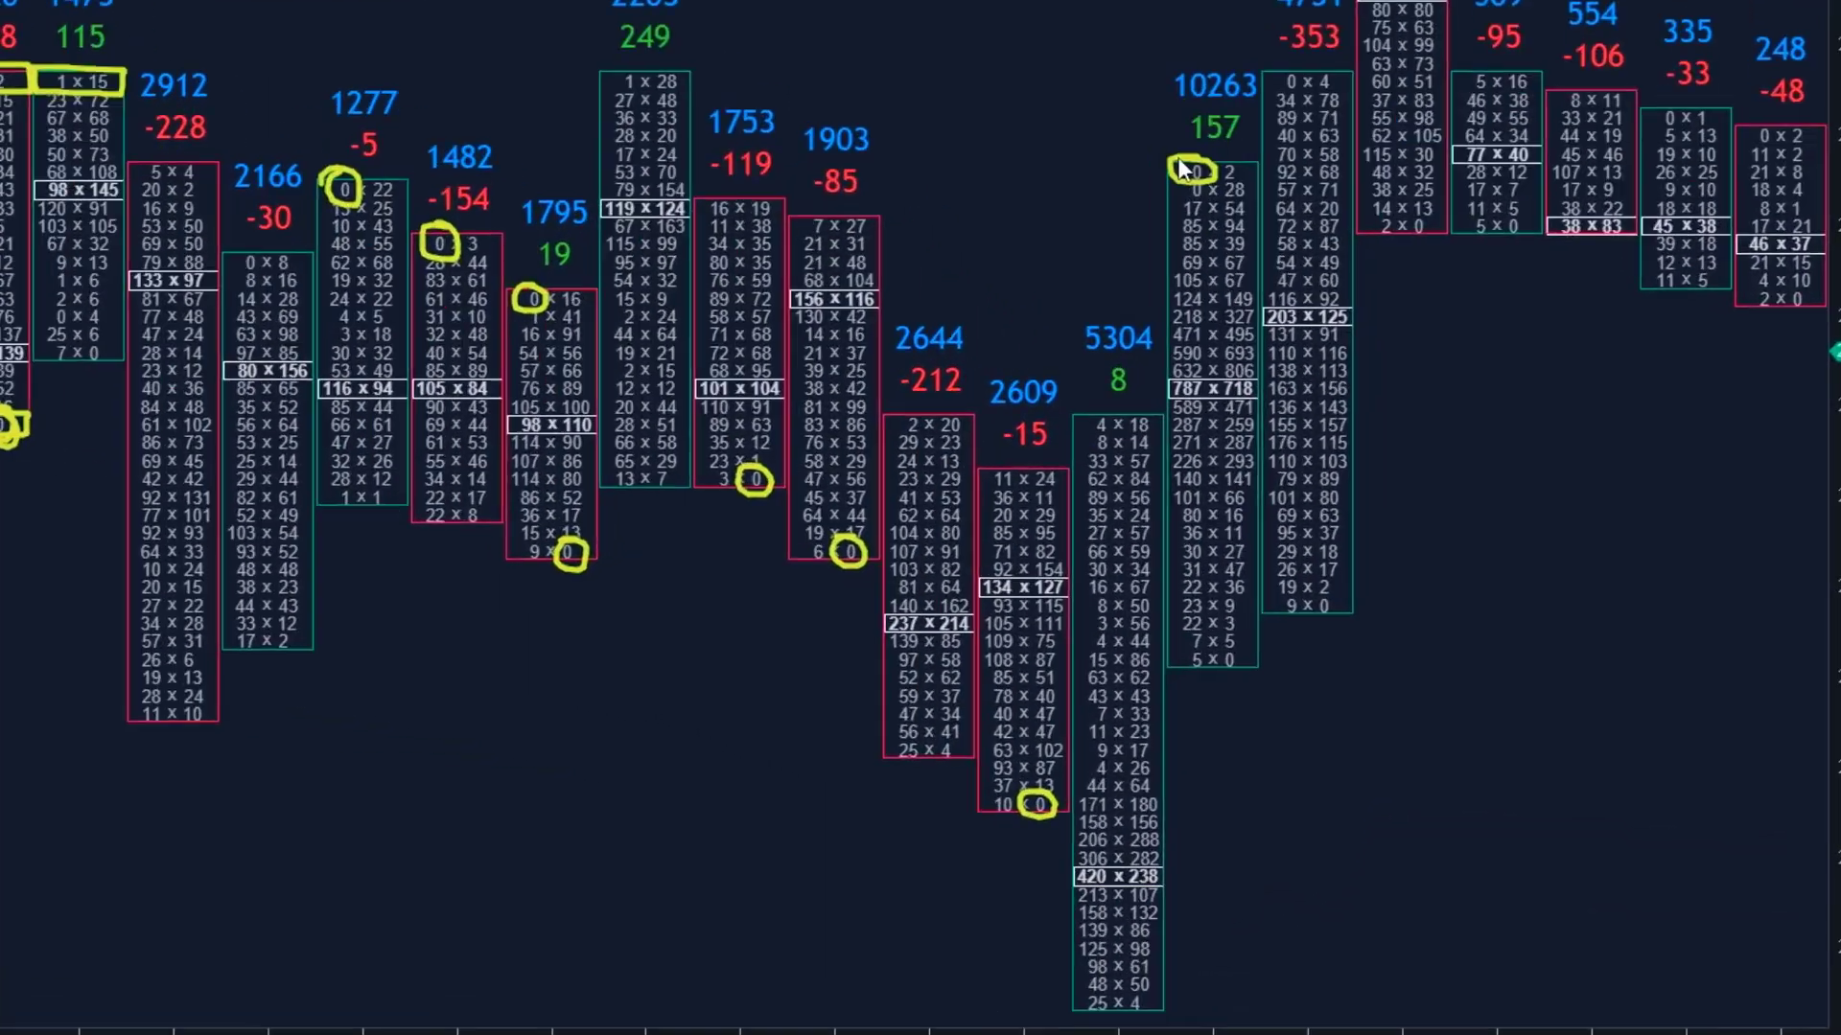
left_click_drag(1280, 962, 1279, 959)
left_click_drag(1149, 1011, 1806, 1013)
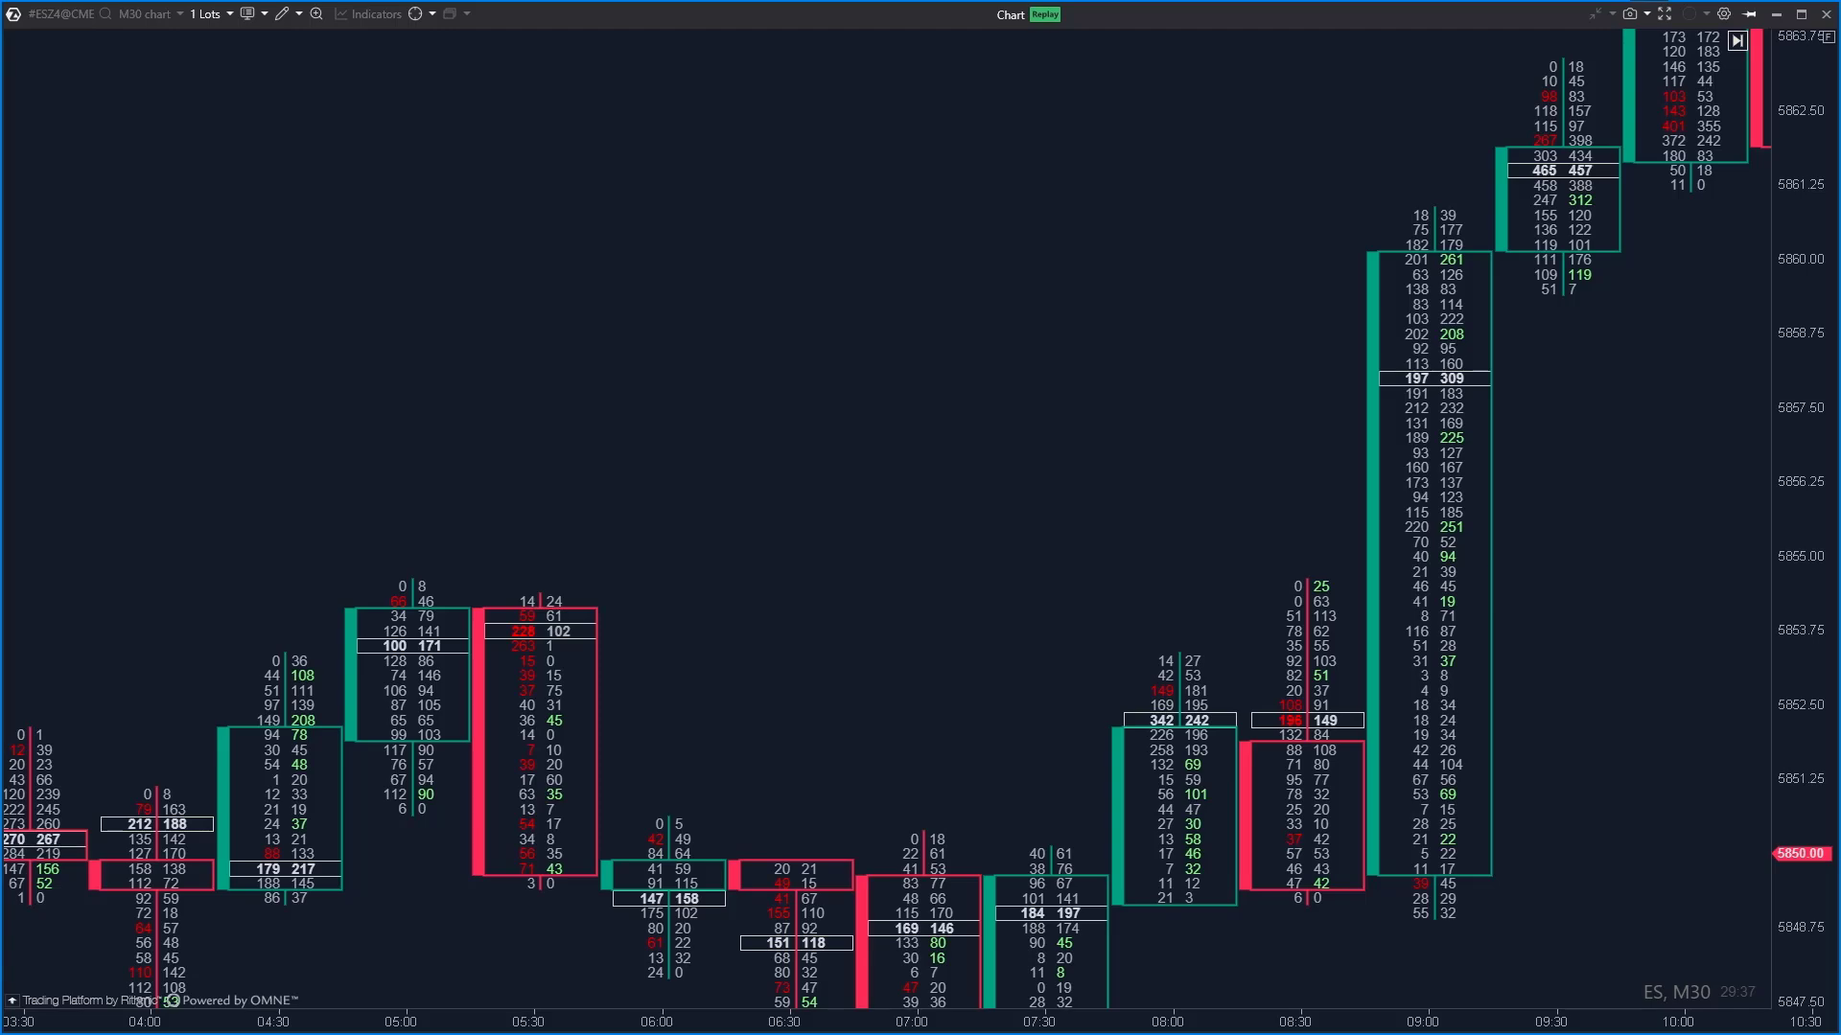
Draw a rising arrow beside the 09:00 cluster, point to its green ask imbalances, and mark the red imbalances in the 05:30 cluster
left_click_drag(1297, 681, 1352, 303)
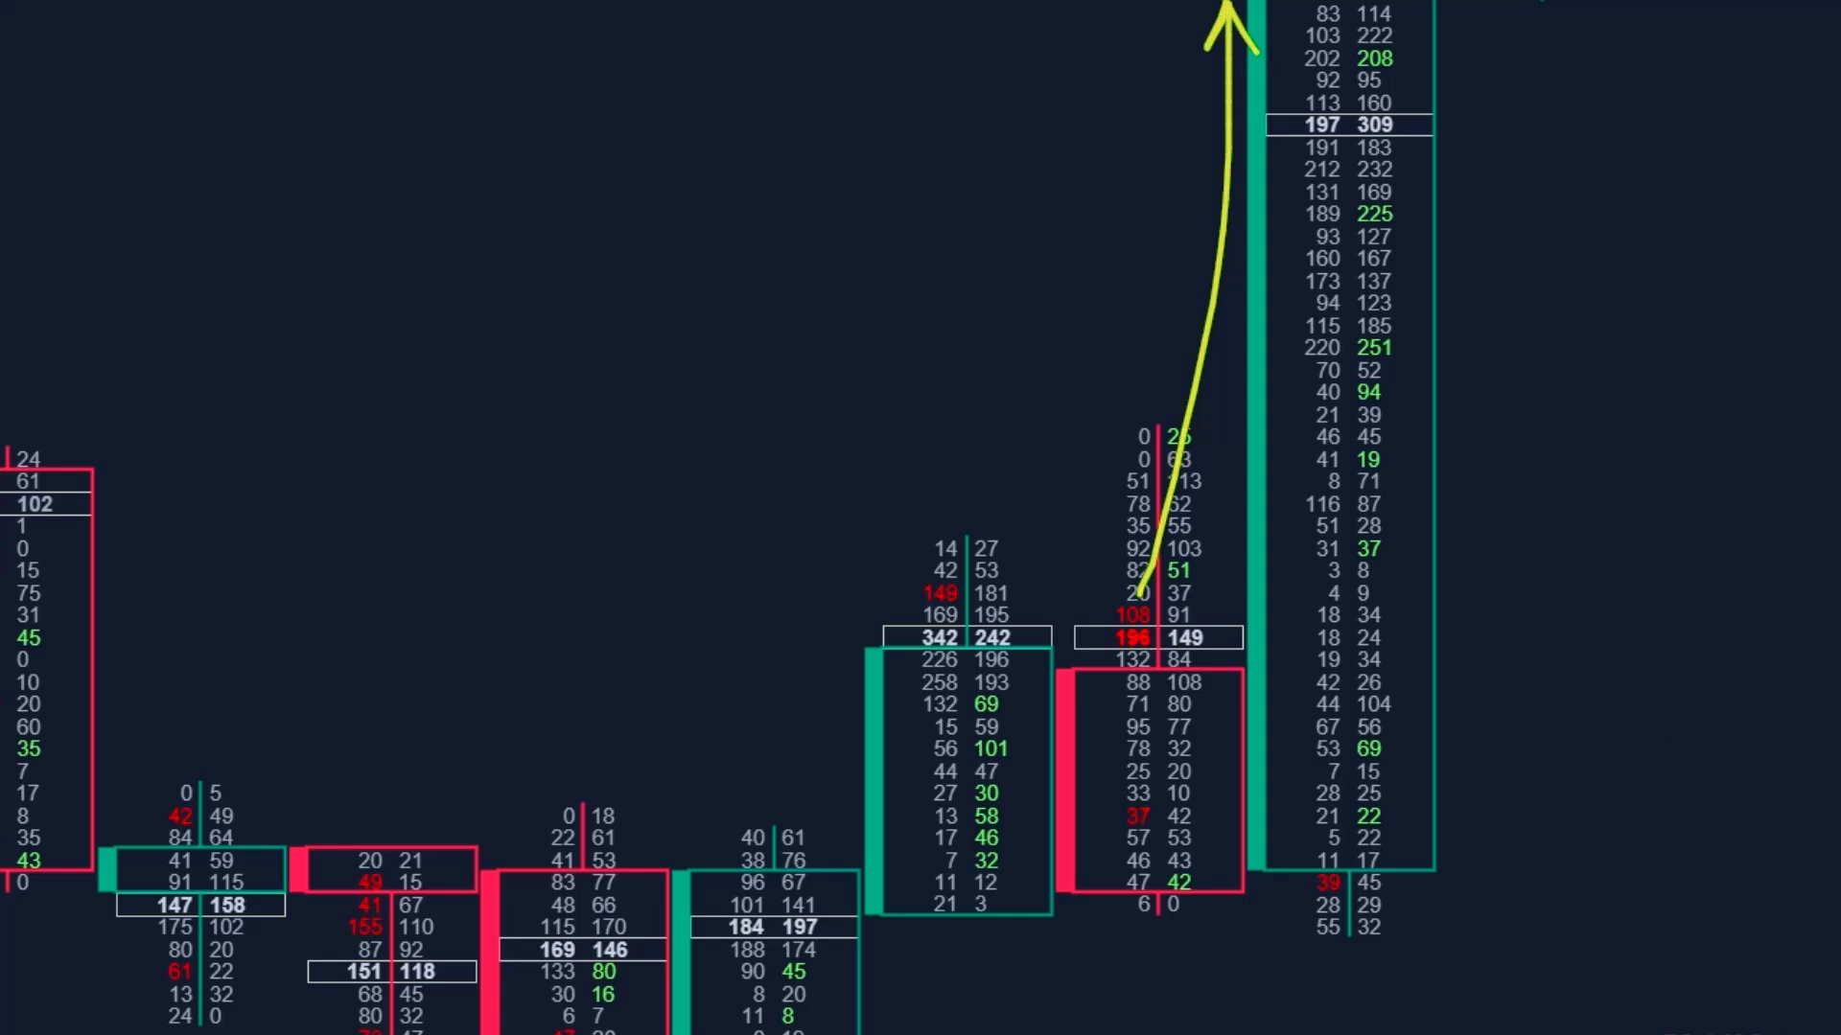
left_click_drag(1495, 592, 1384, 553)
left_click_drag(1460, 458, 1383, 461)
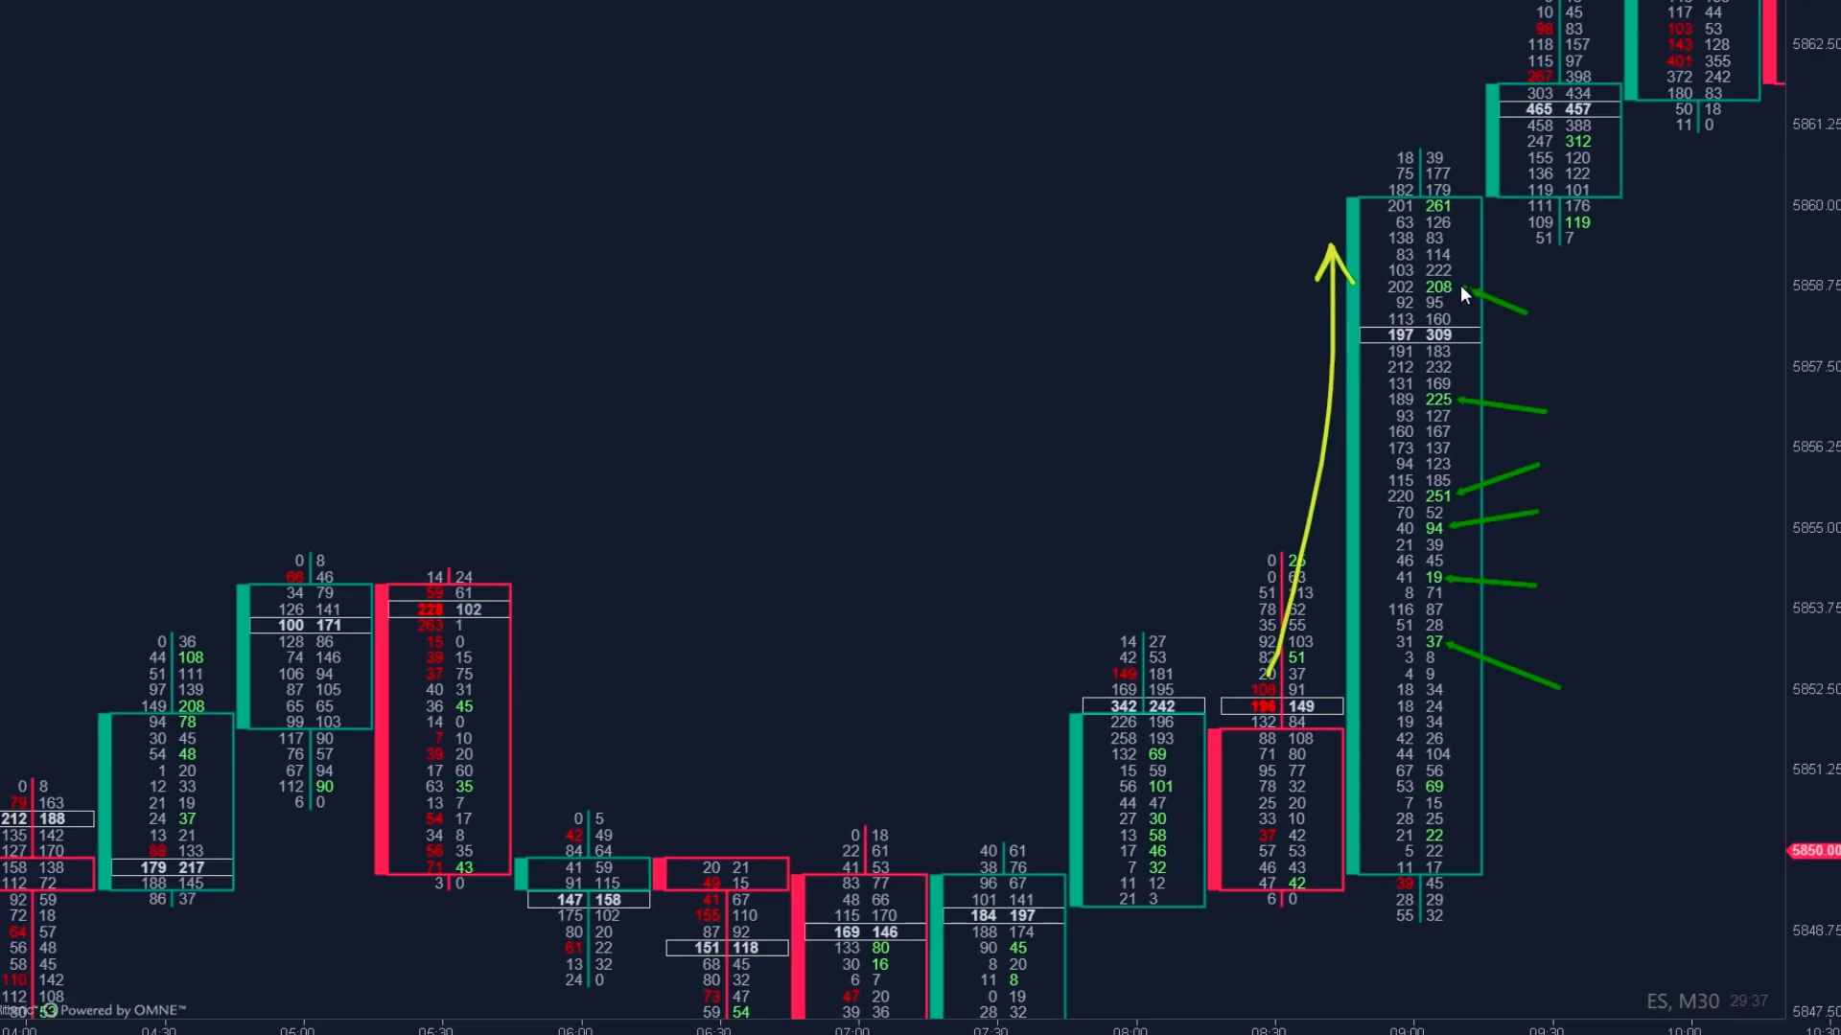
left_click_drag(475, 487, 503, 533)
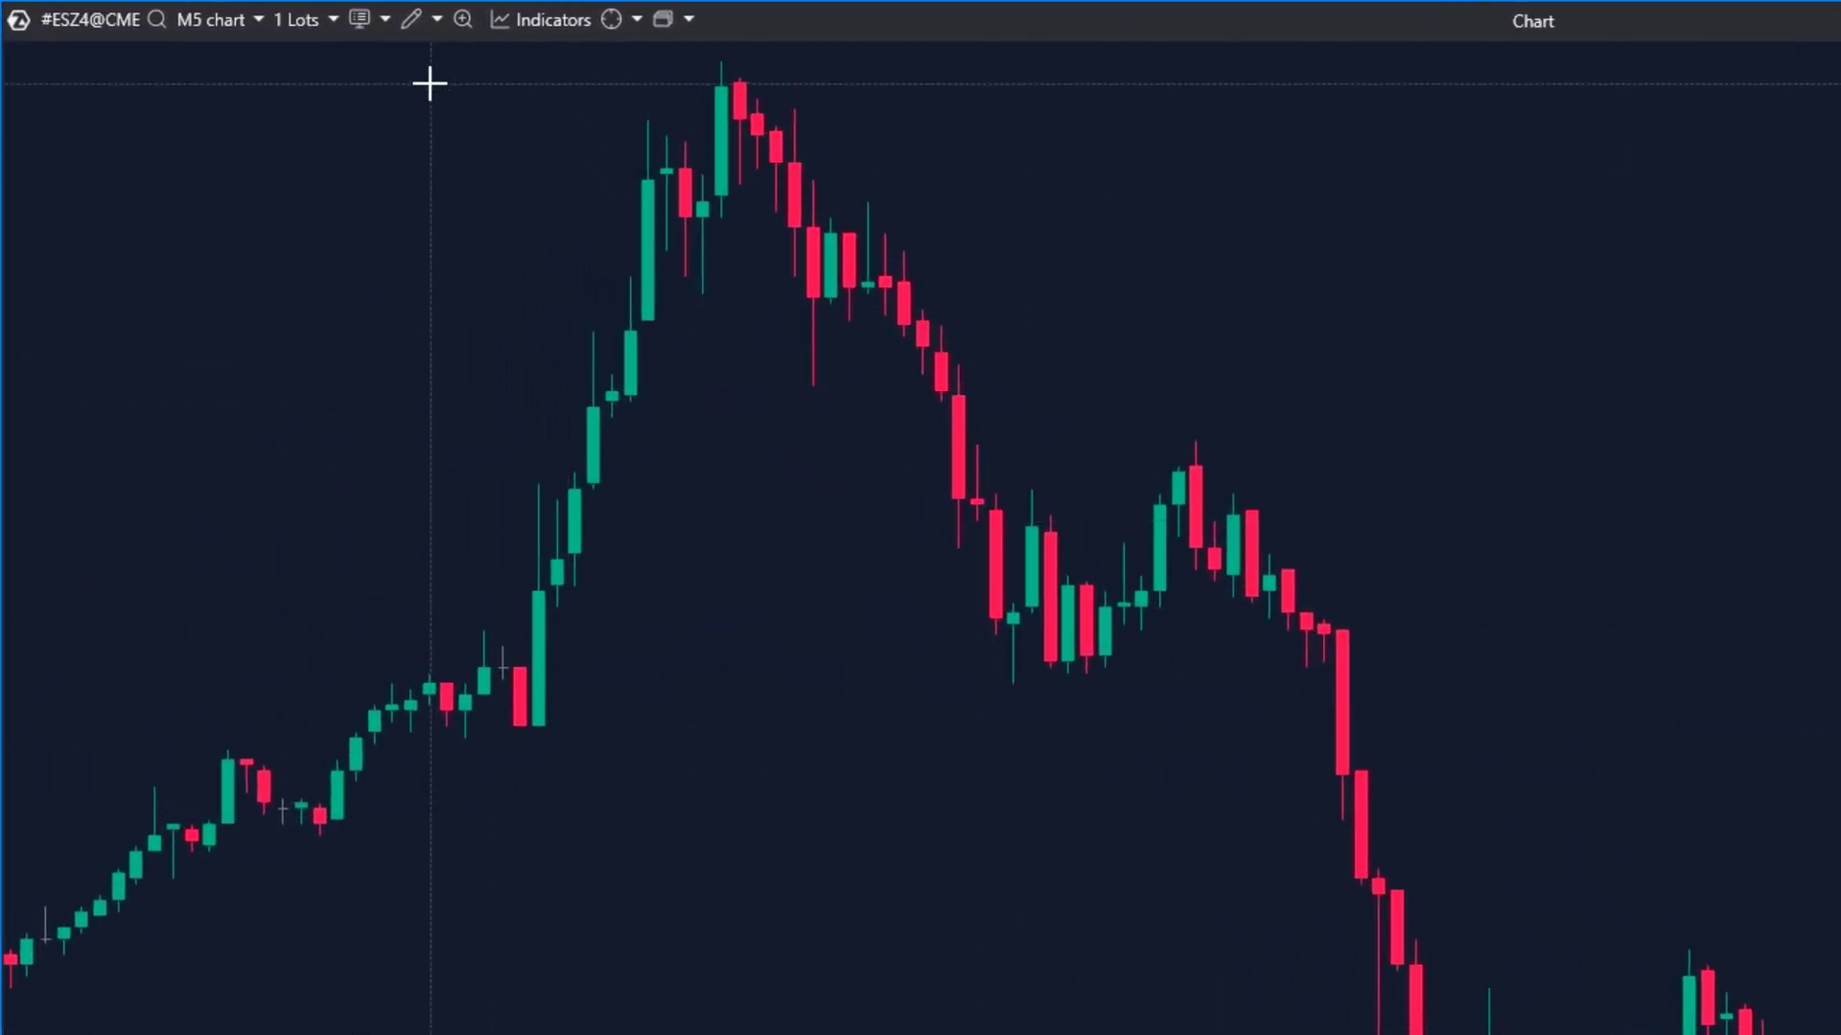
Check the chart display types, keep Candles, and enlarge the M5 bars until they show as clusters
left_click(376, 21)
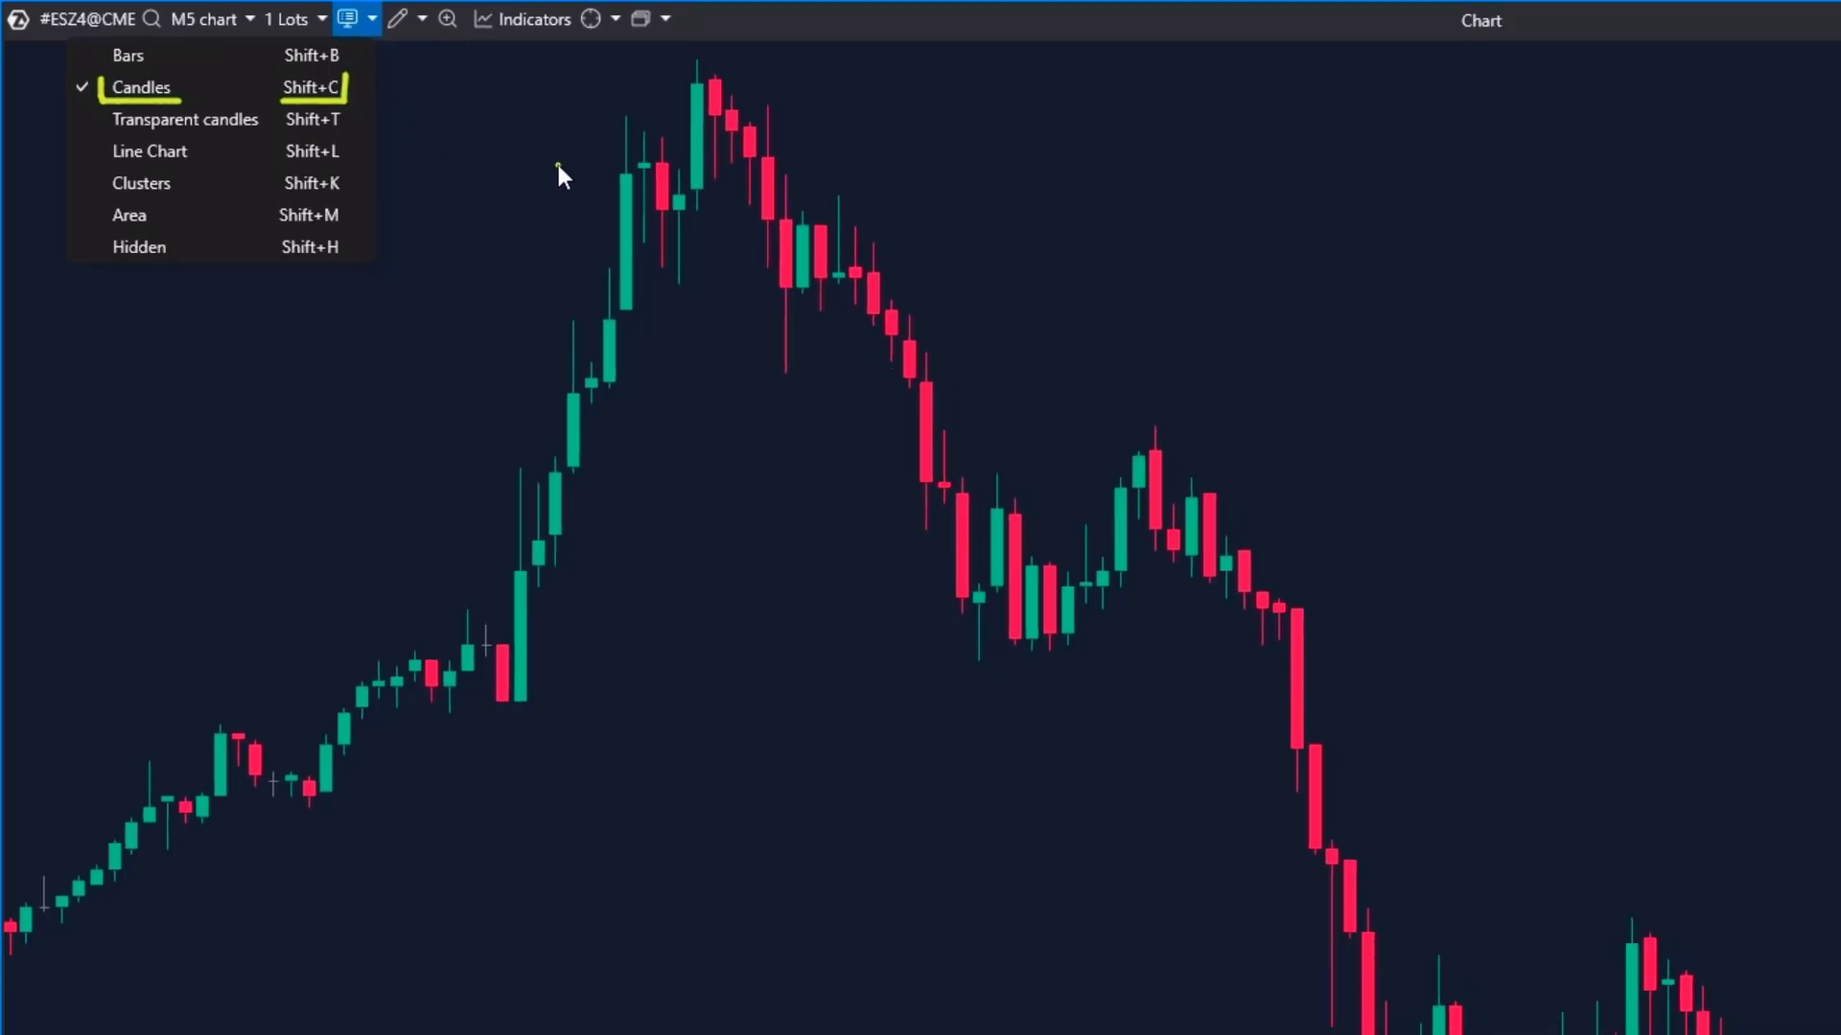
left_click(1324, 383)
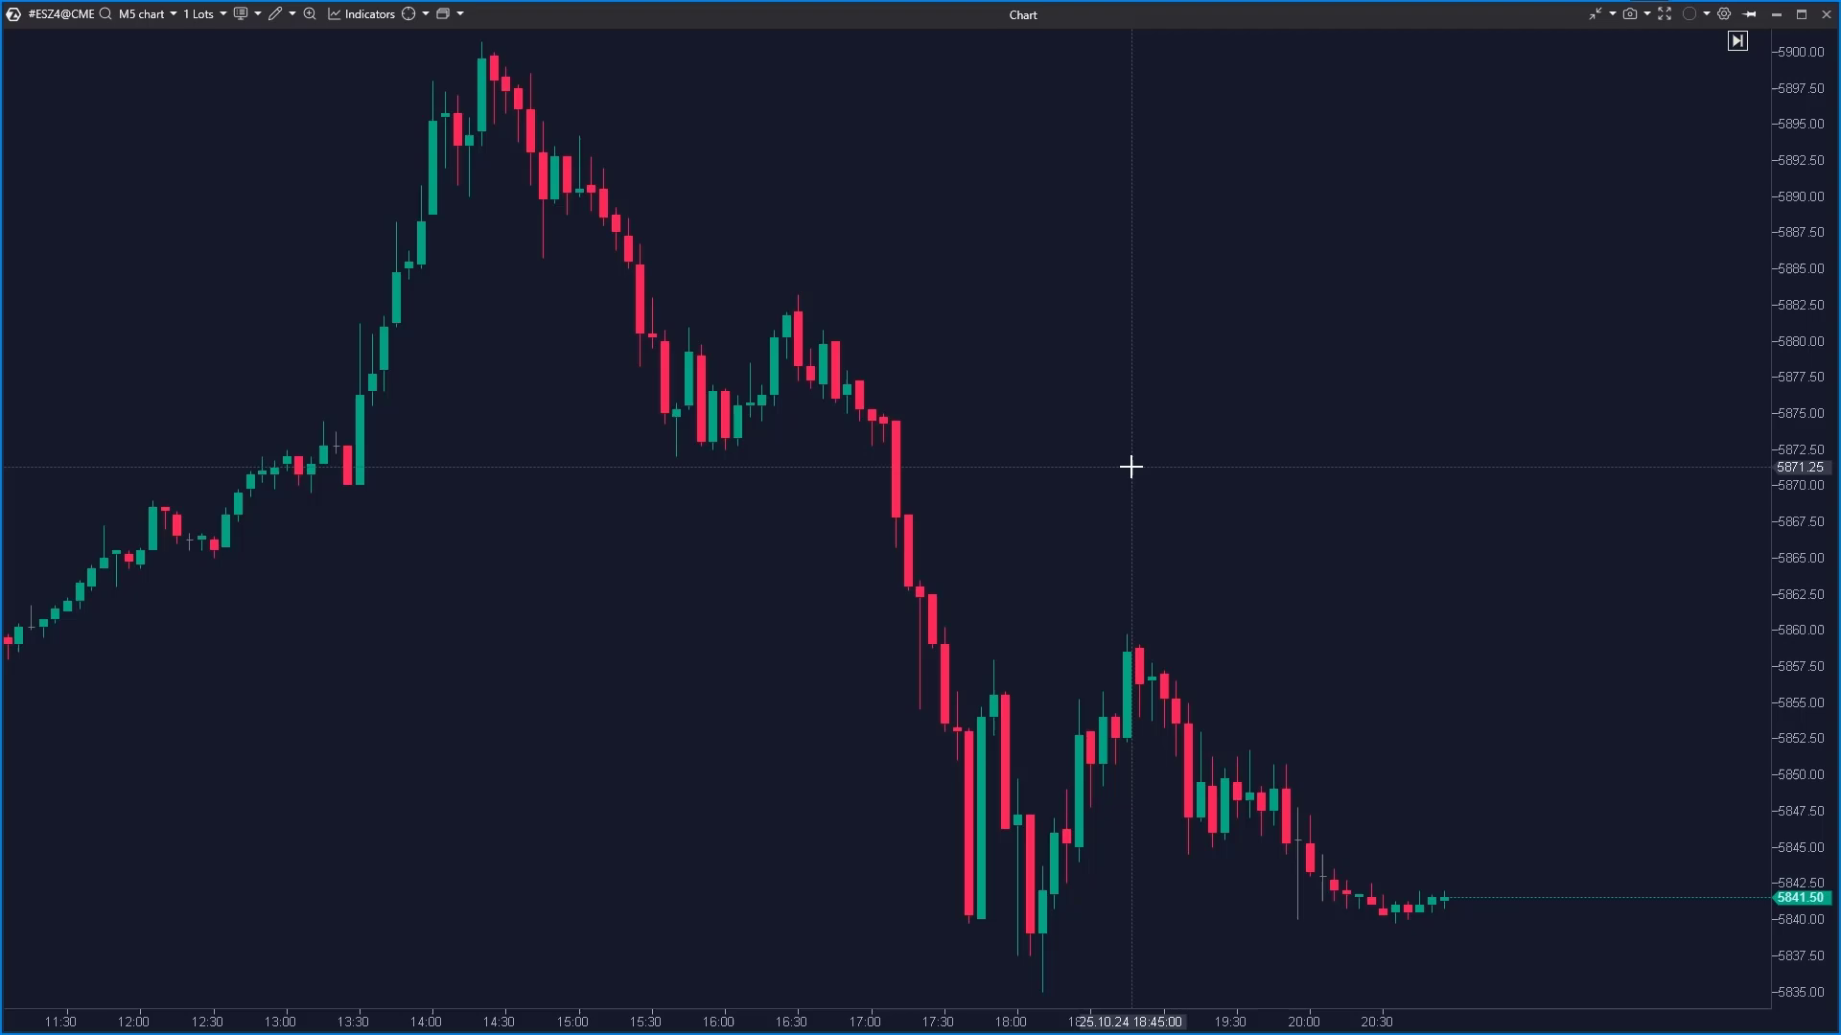
scroll(1131, 467, "up", 5)
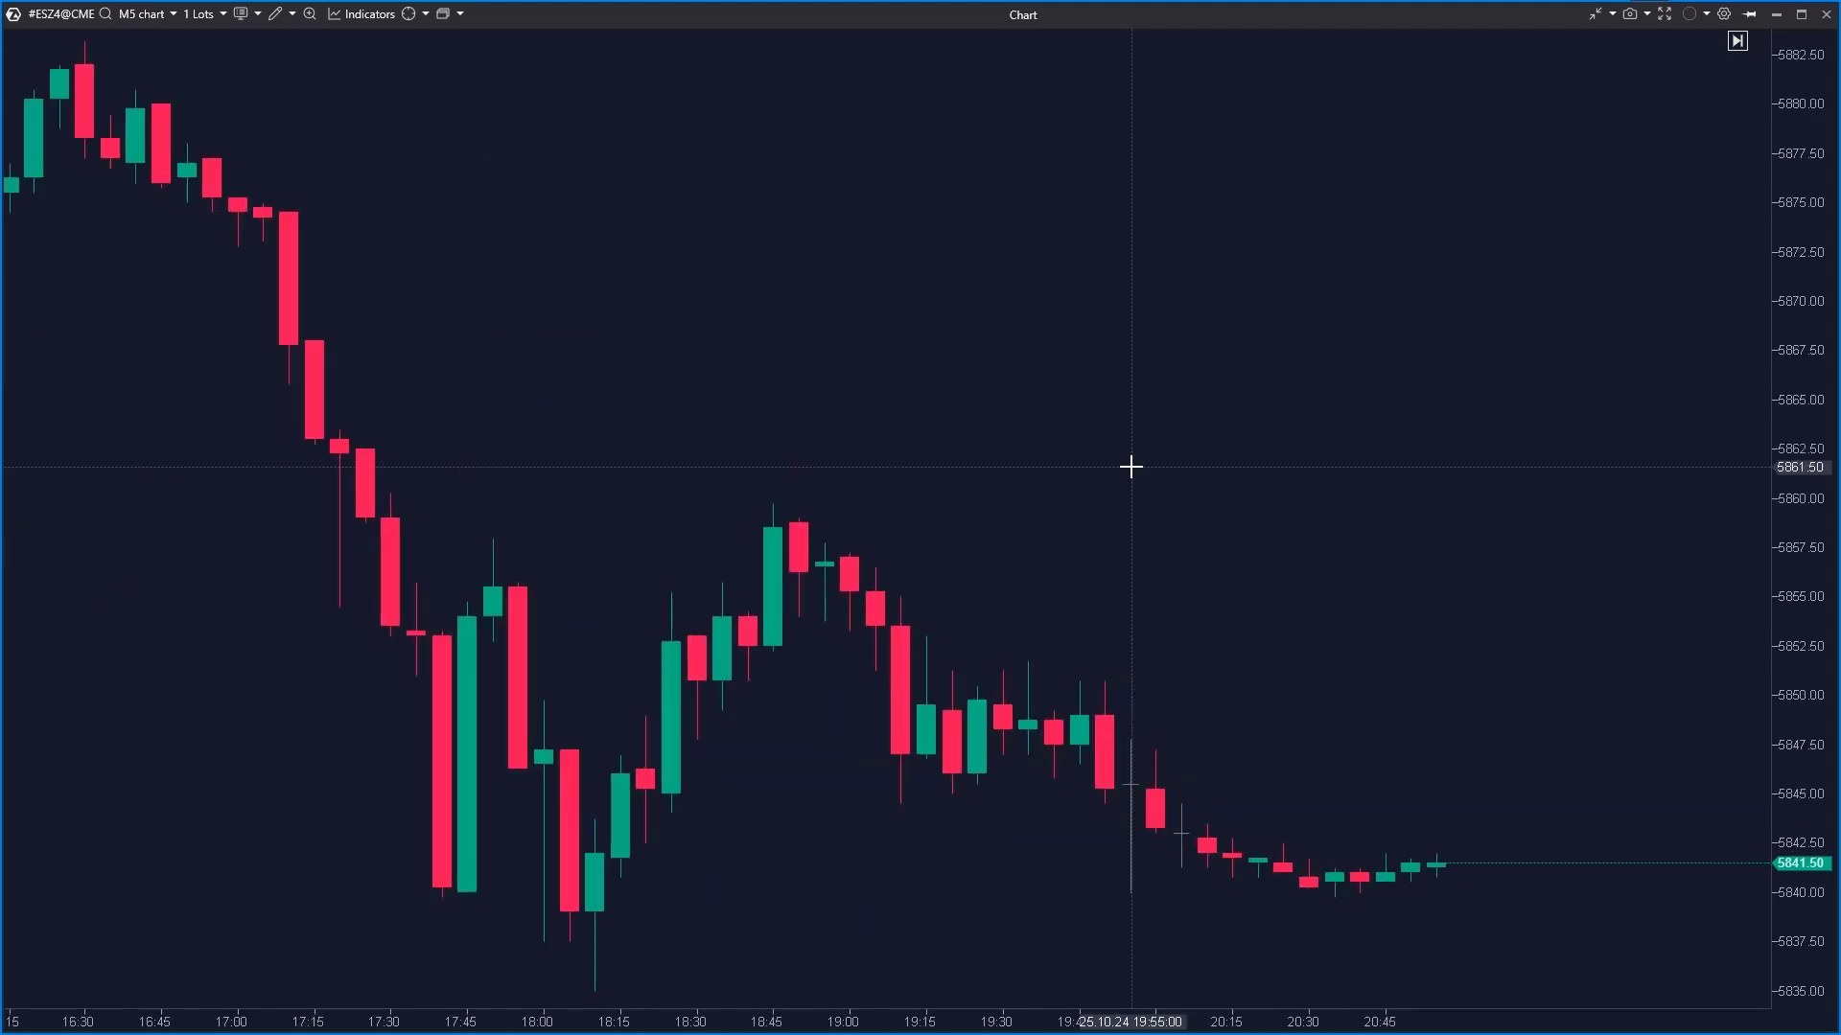
scroll(1066, 492, "up", 3)
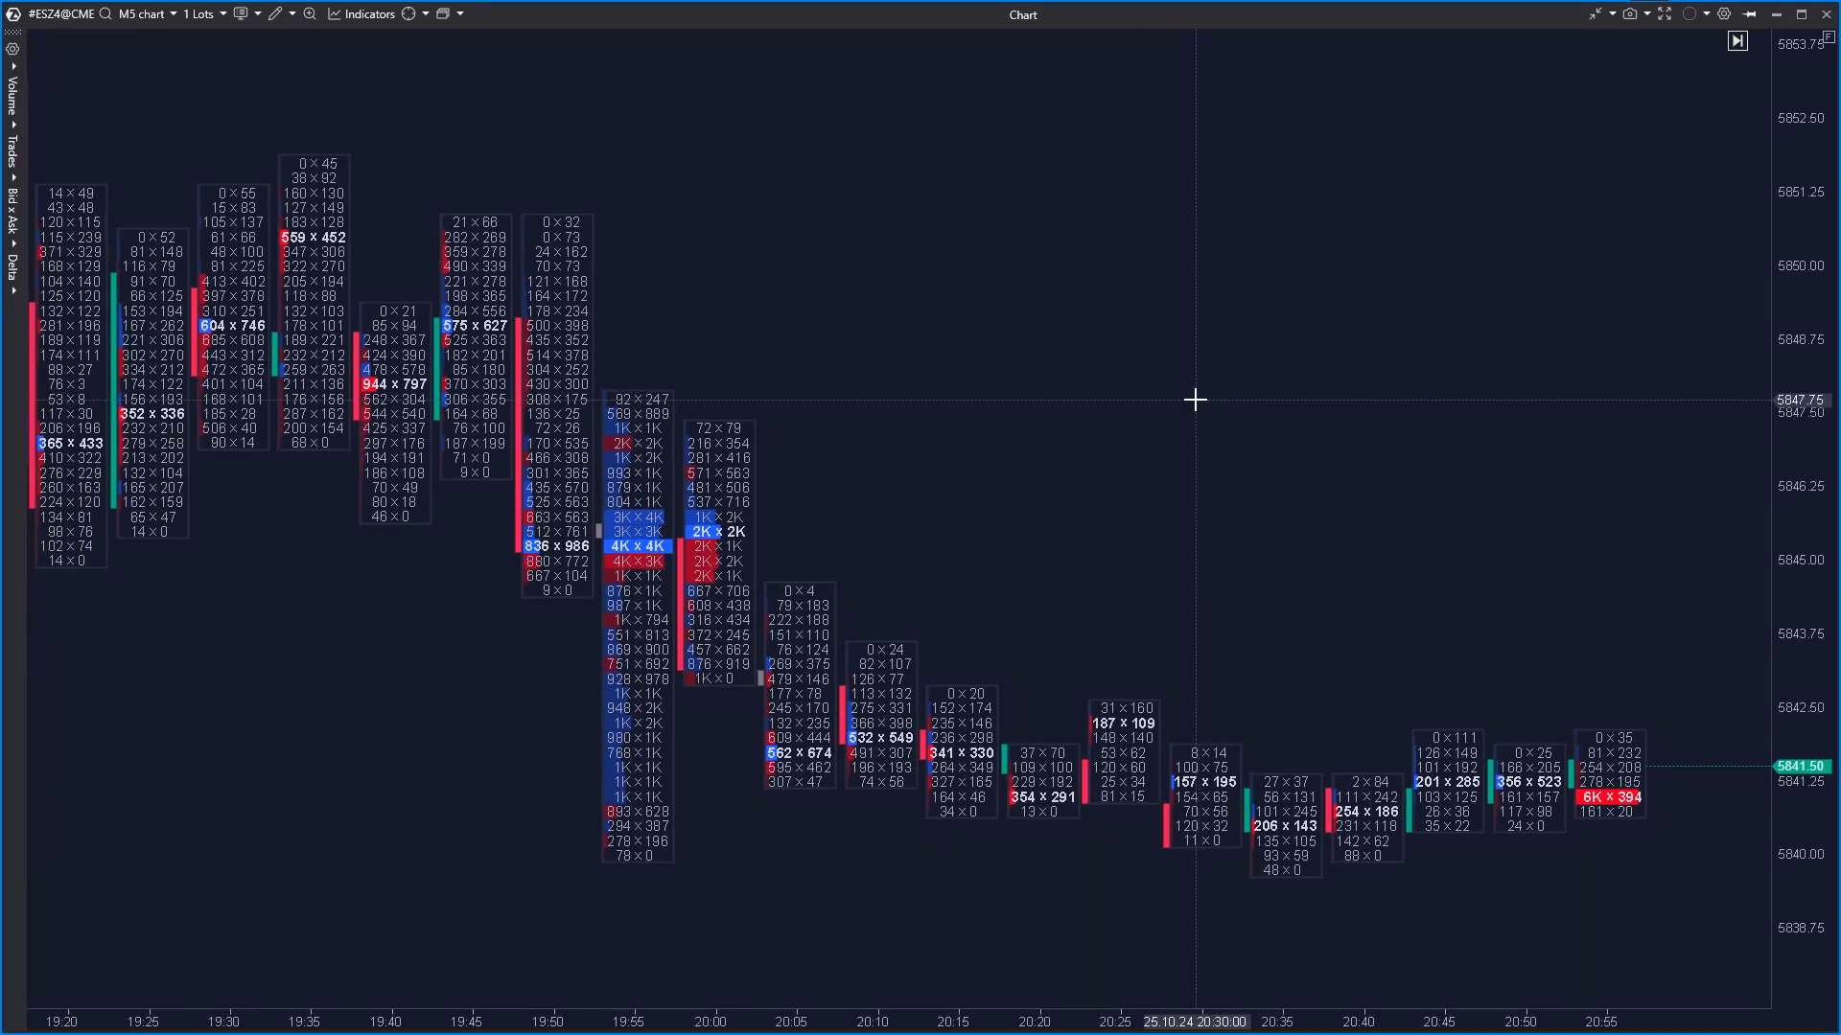
In the chart's visual settings, enable Hide clusters panel and turn off Minimize volume values
right_click(1148, 233)
left_click(999, 750)
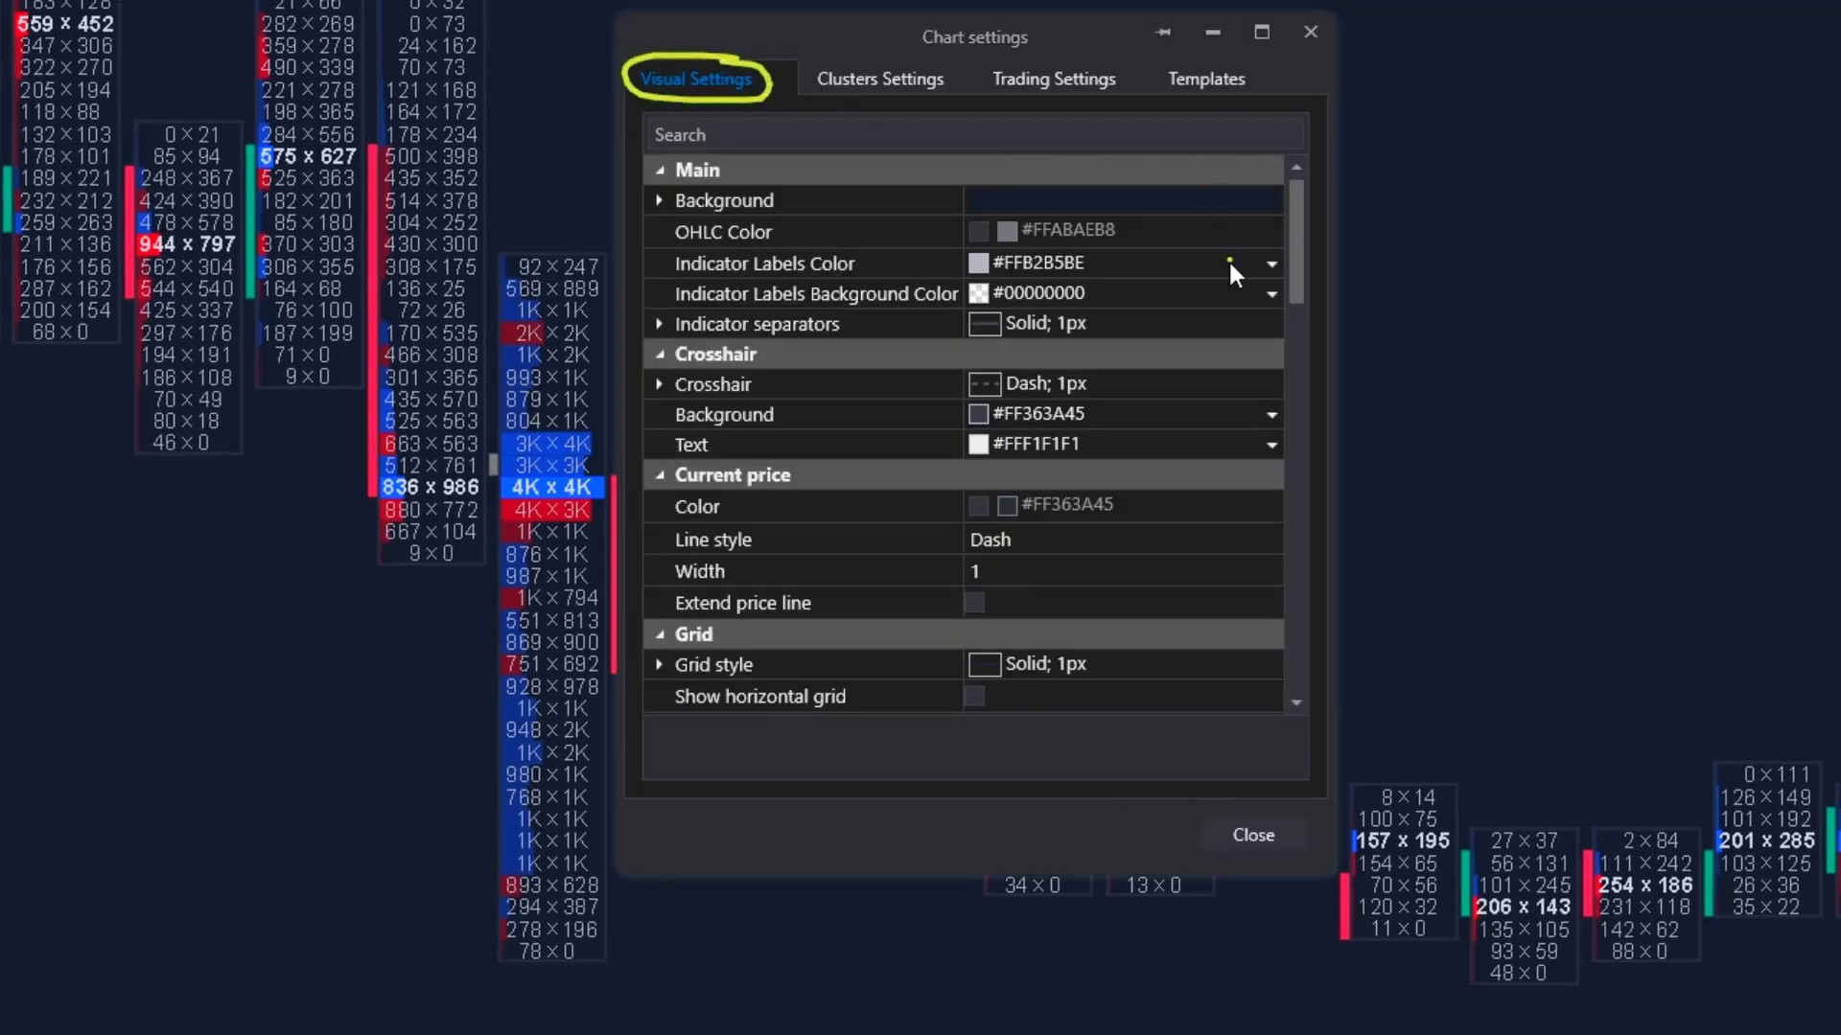
left_click_drag(1297, 280, 1317, 626)
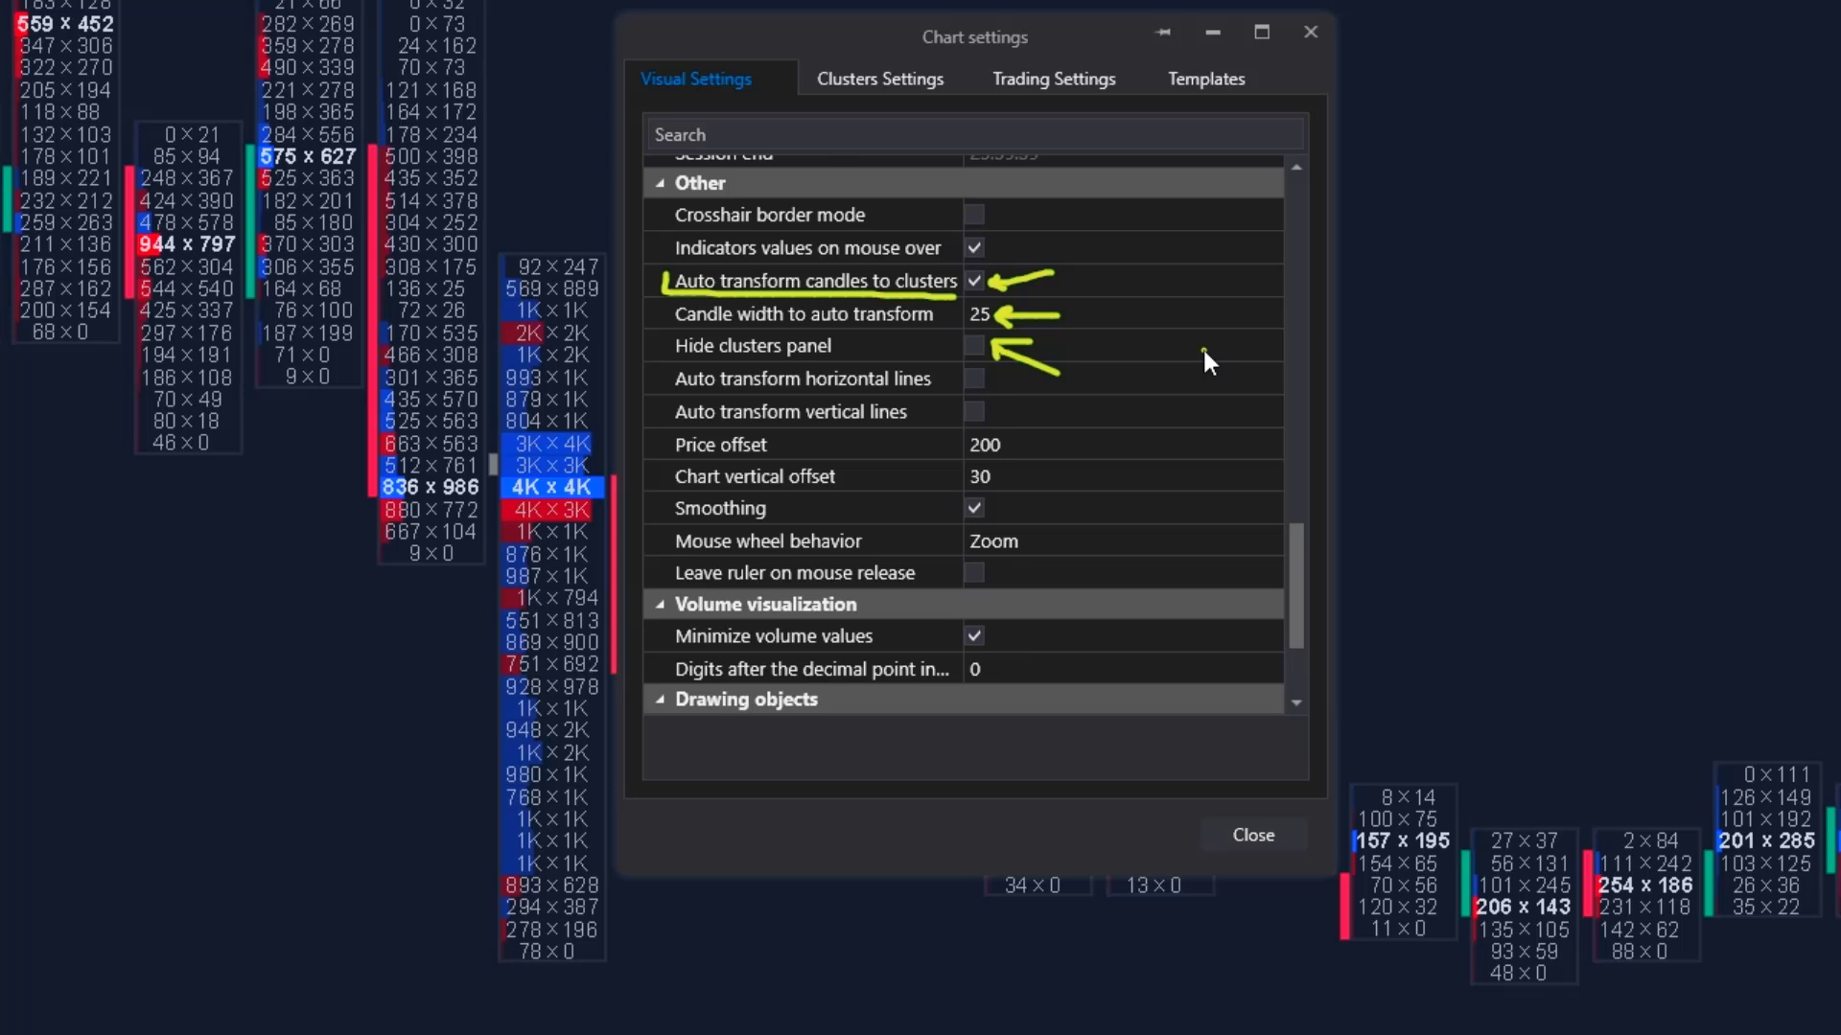
left_click(974, 345)
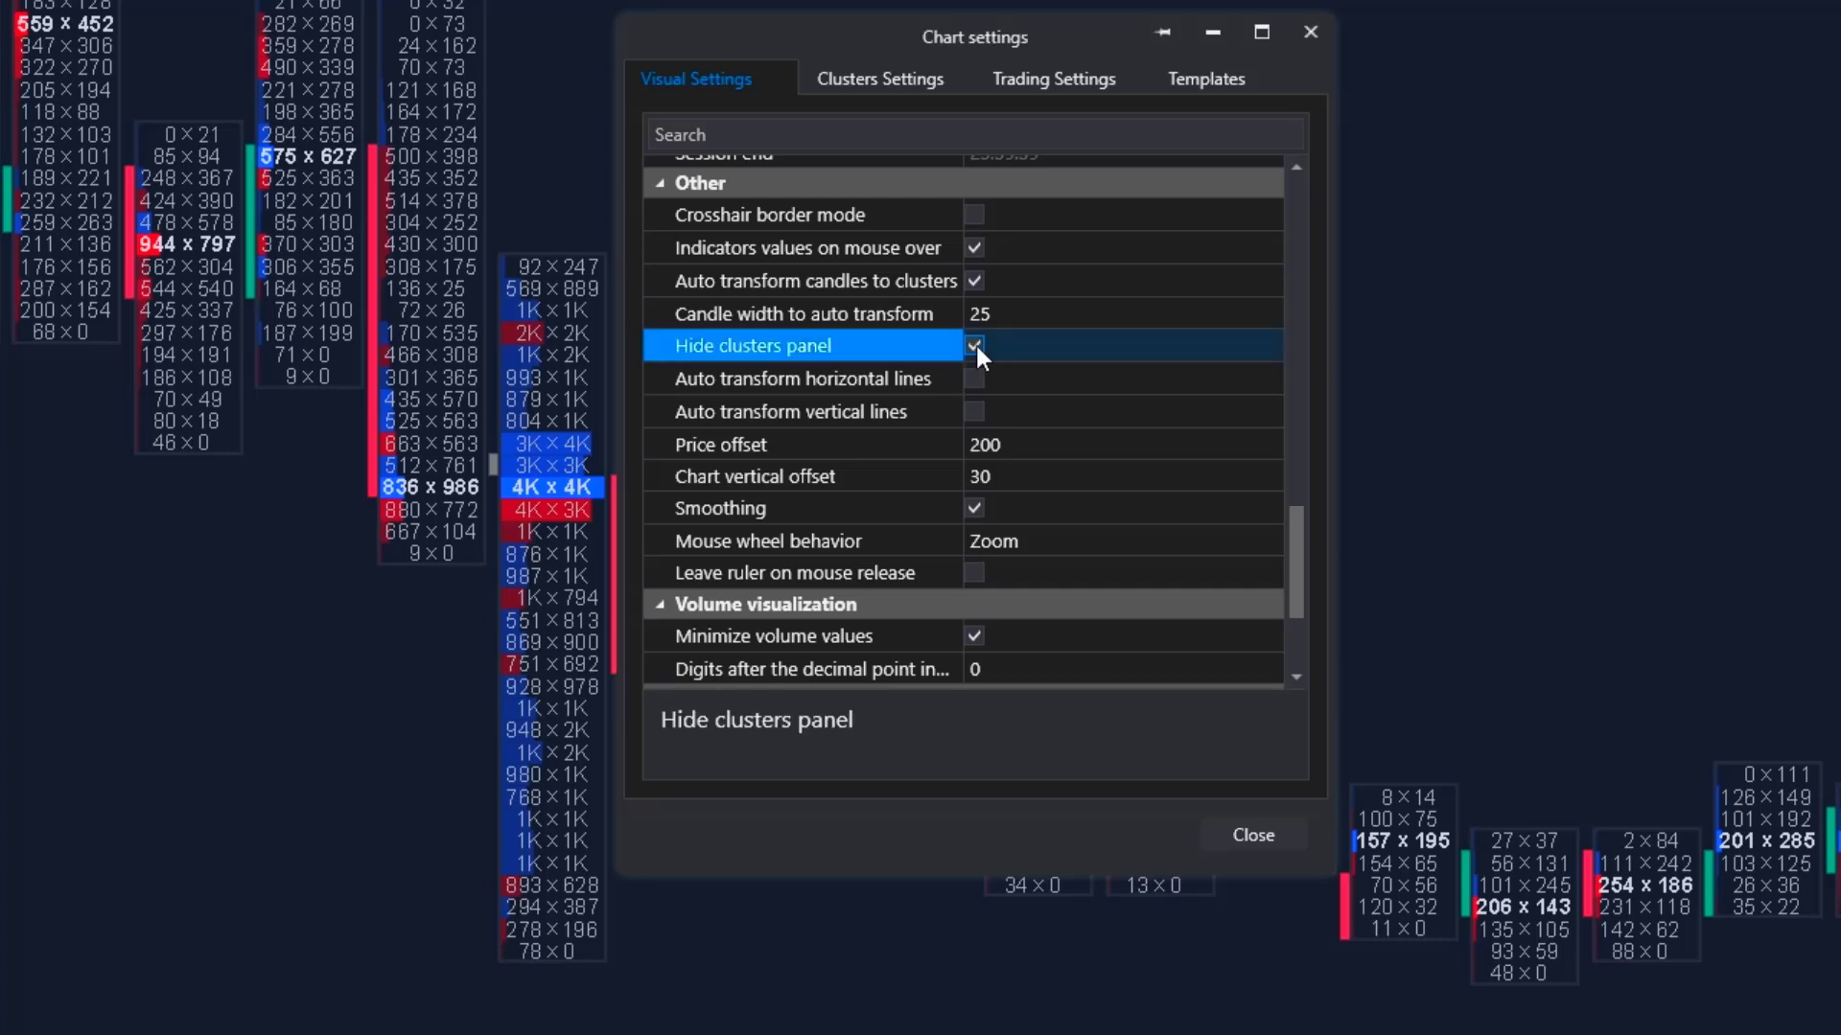
left_click(975, 633)
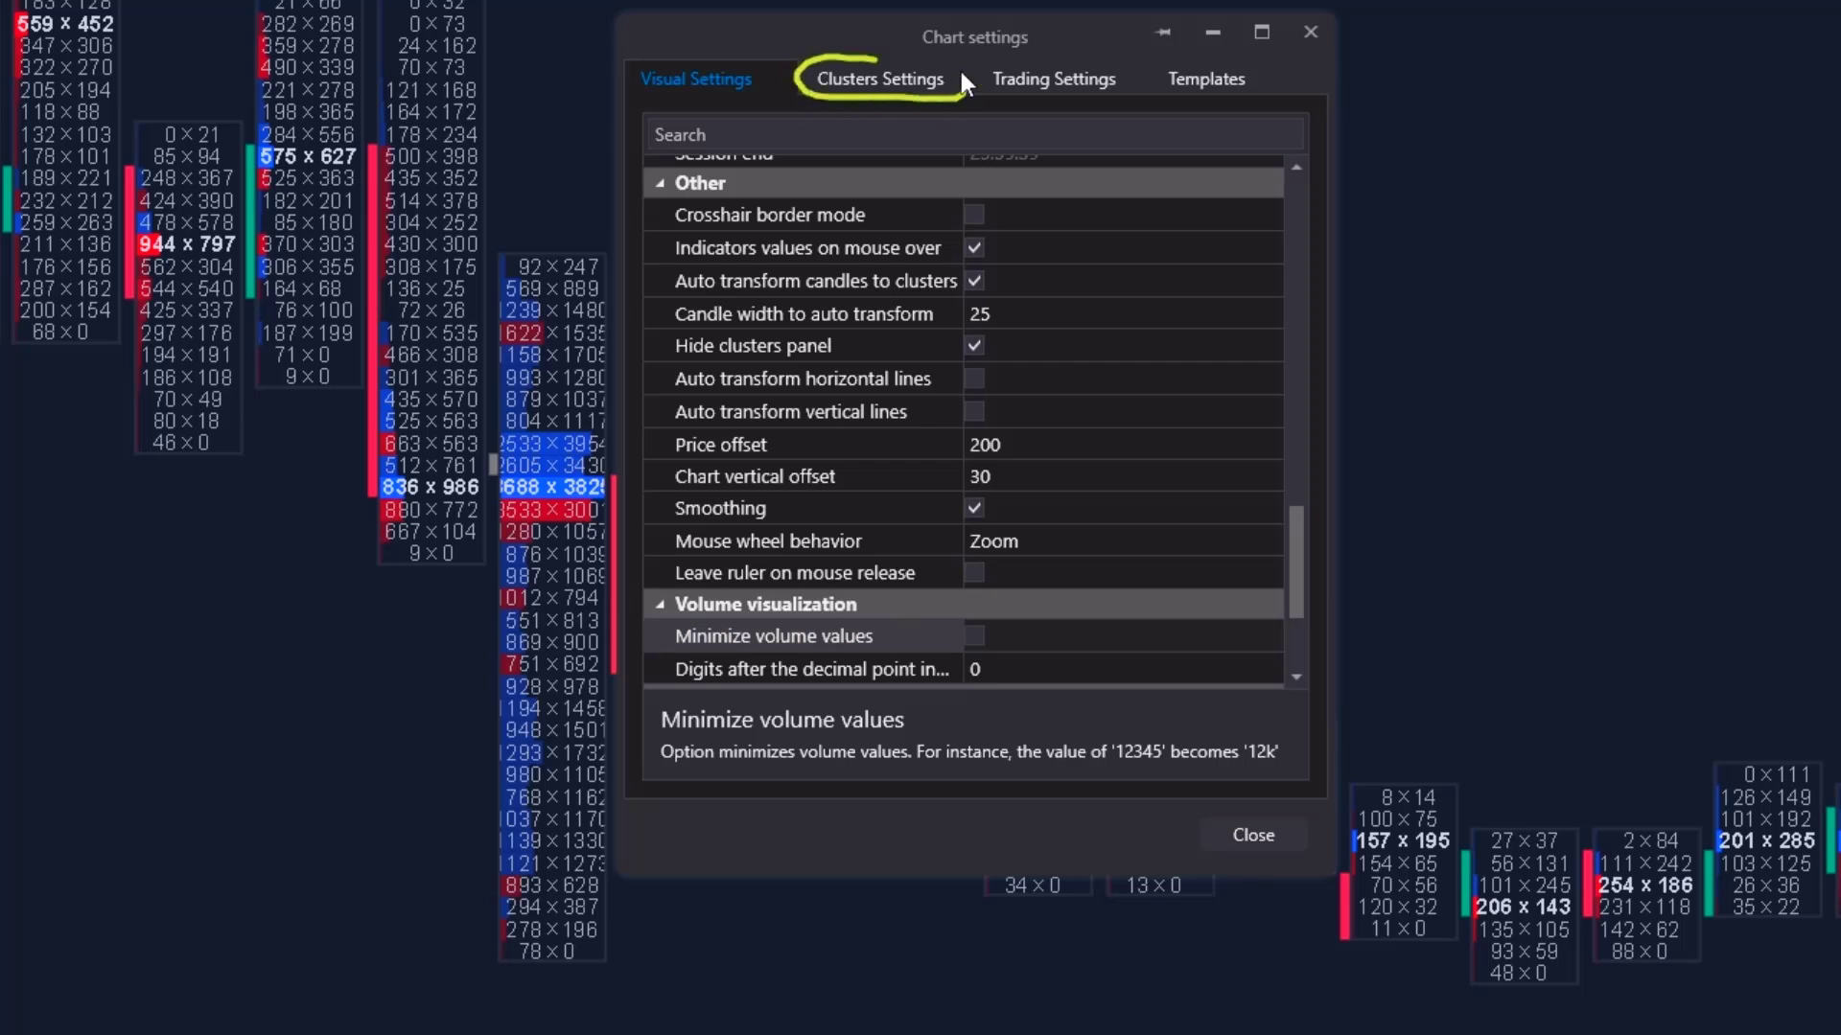
In the cluster settings, set the clusters content to Bid/Ask (centered) and the color scheme to None
left_click(907, 77)
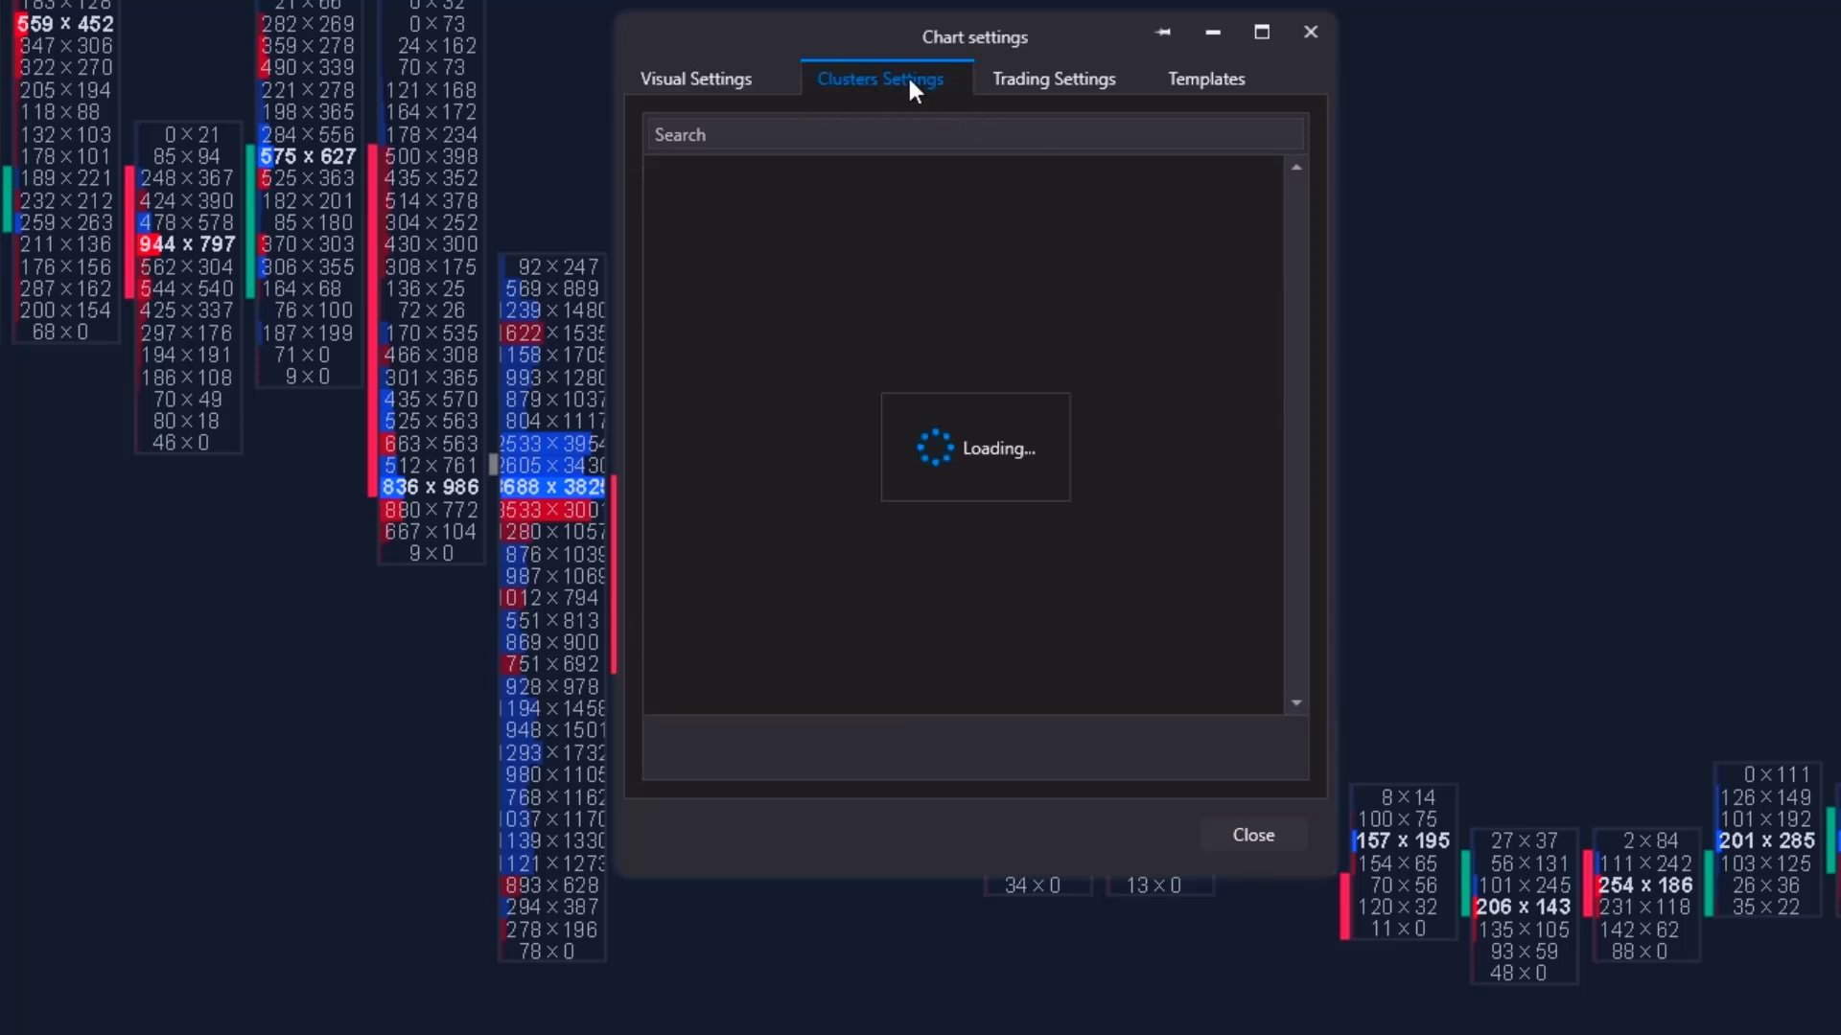
left_click(1052, 198)
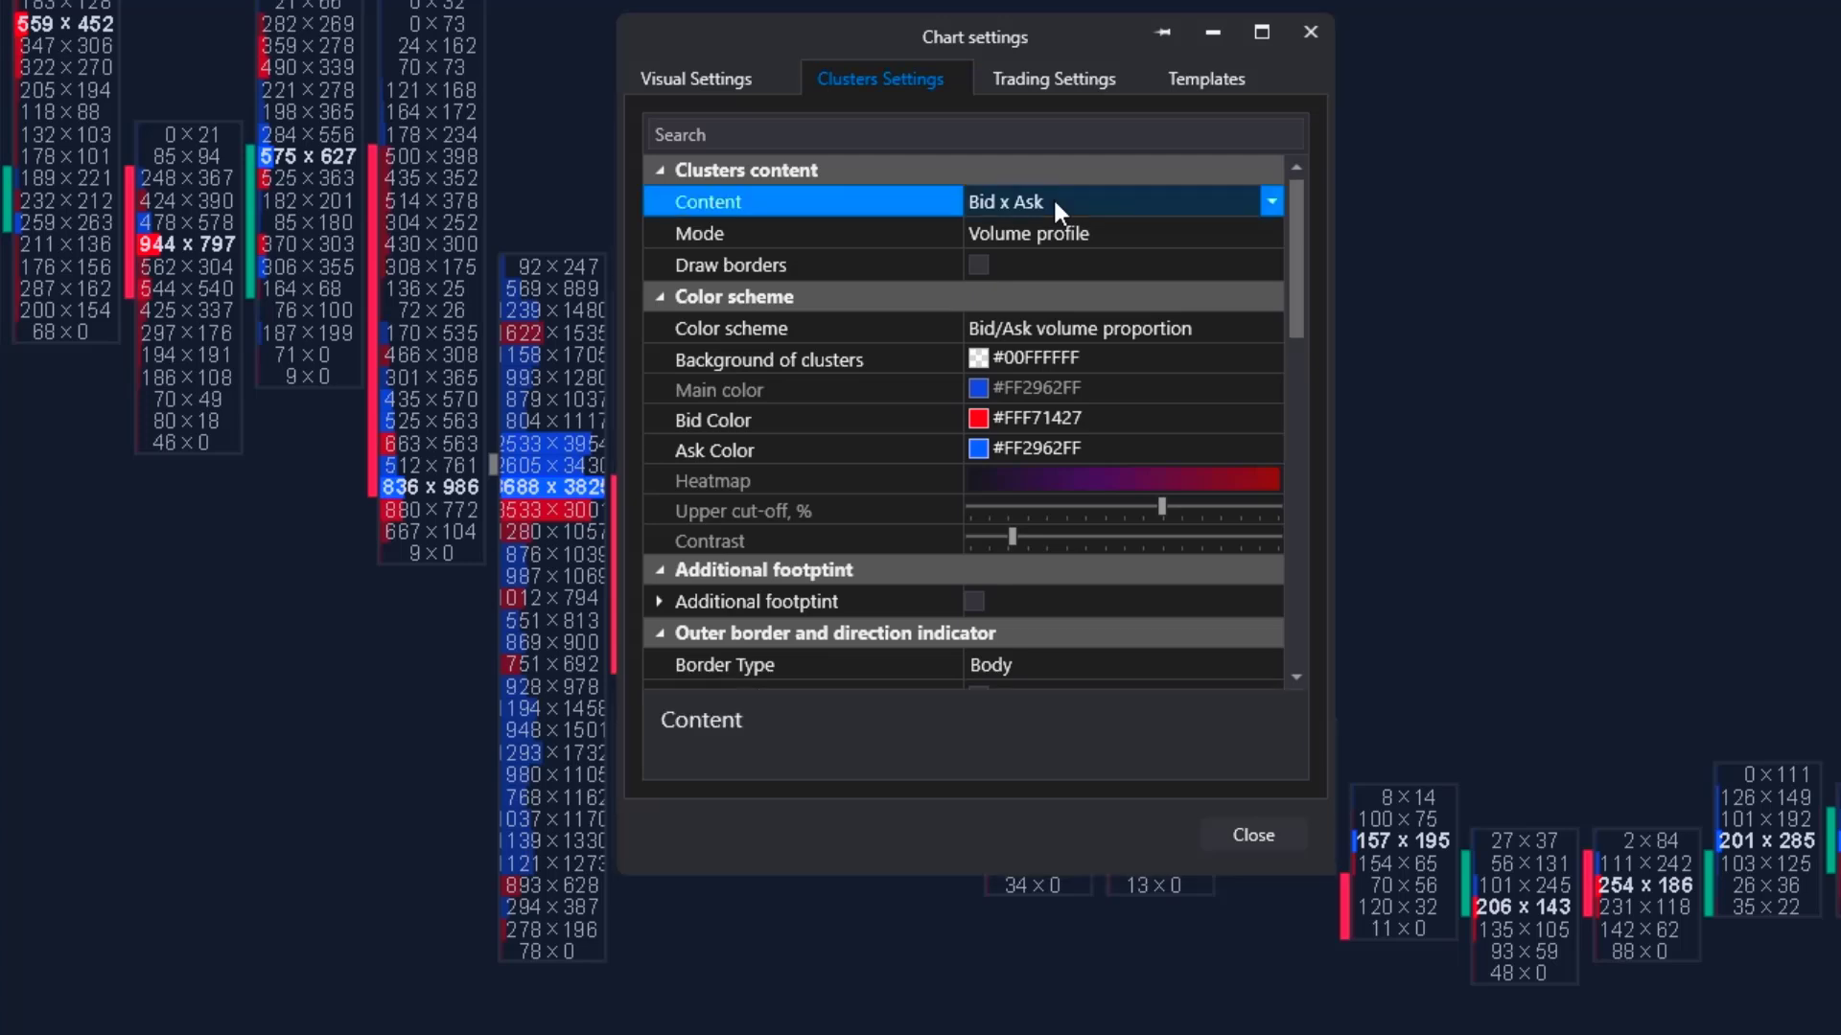
left_click(1053, 198)
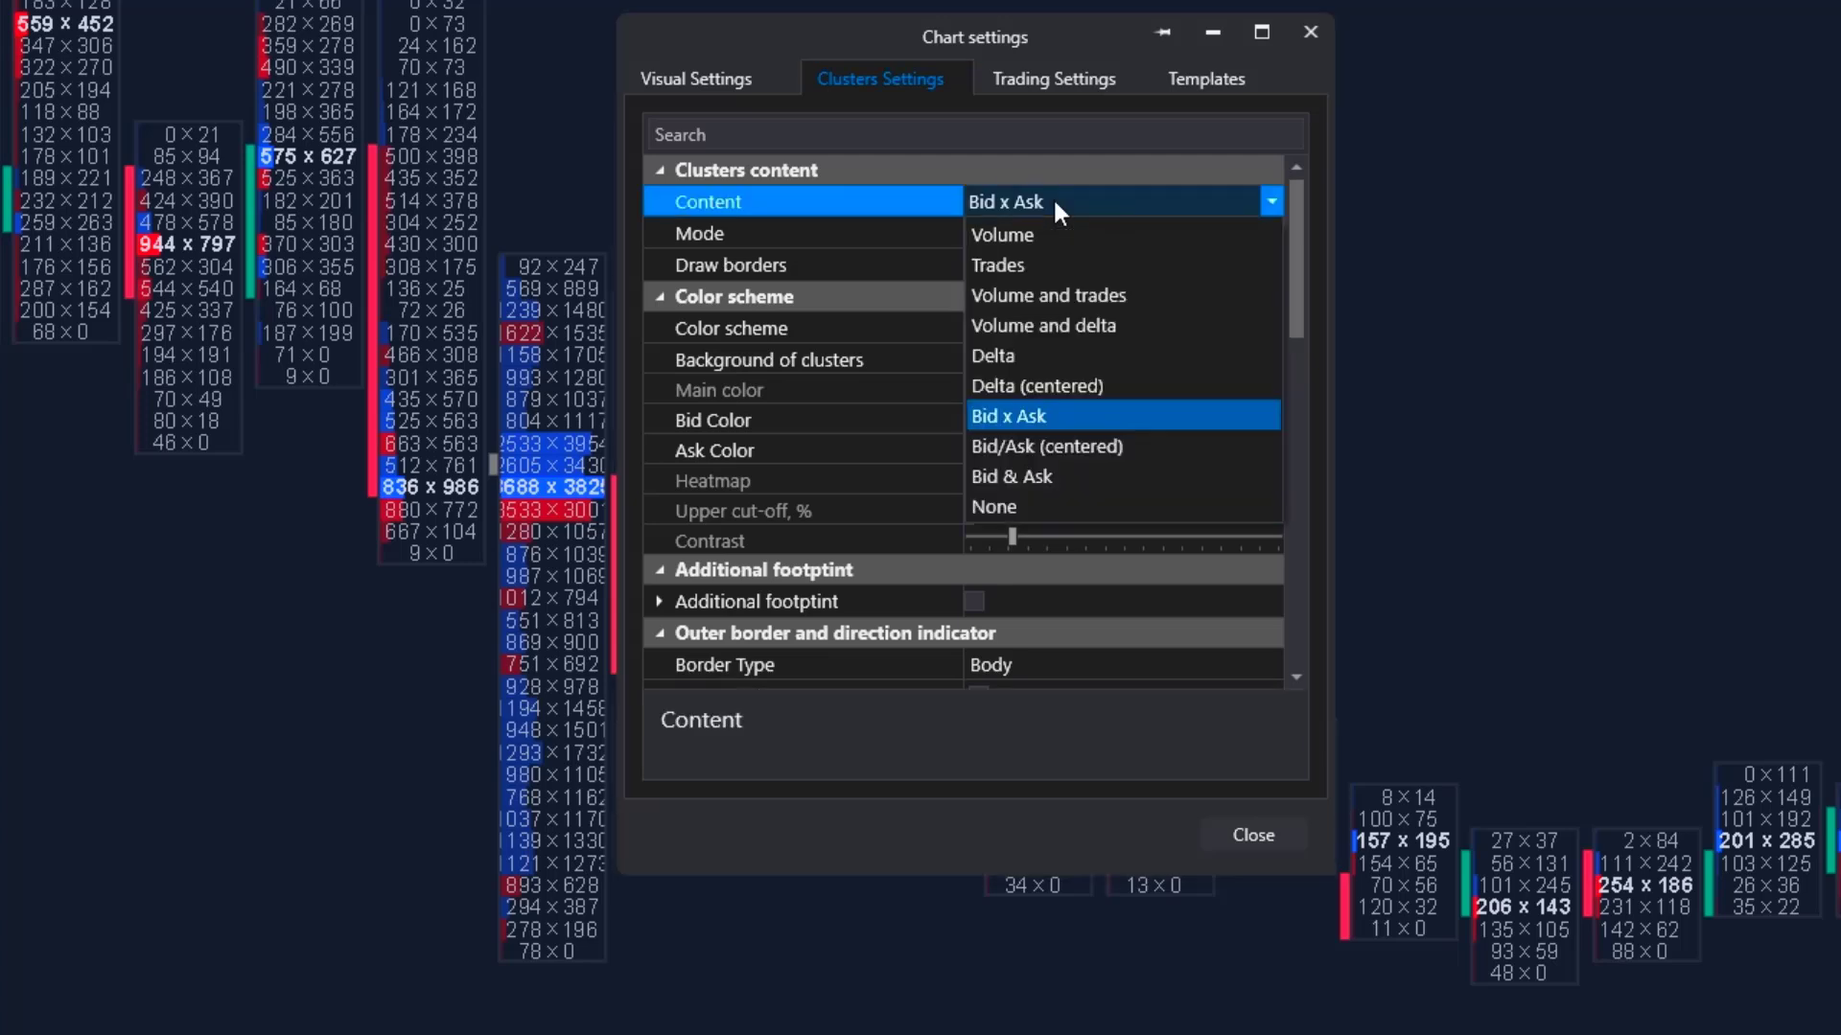
left_click(1091, 445)
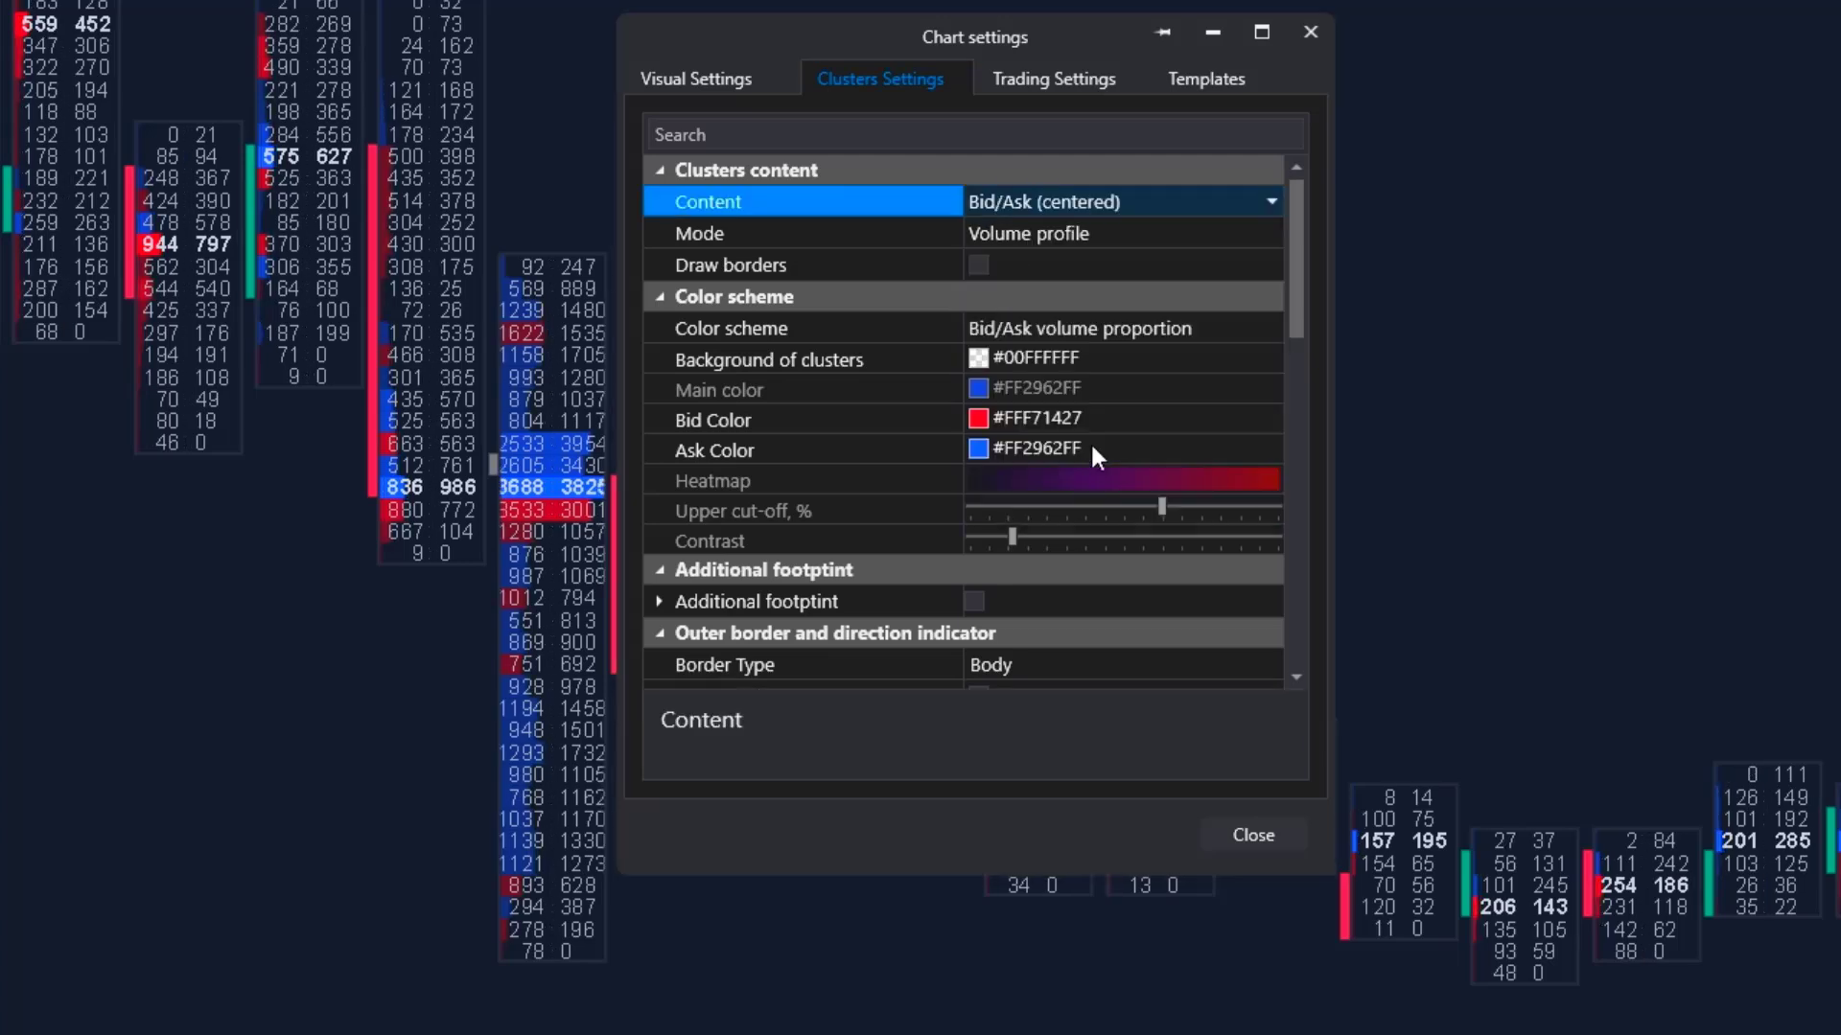
left_click(1043, 326)
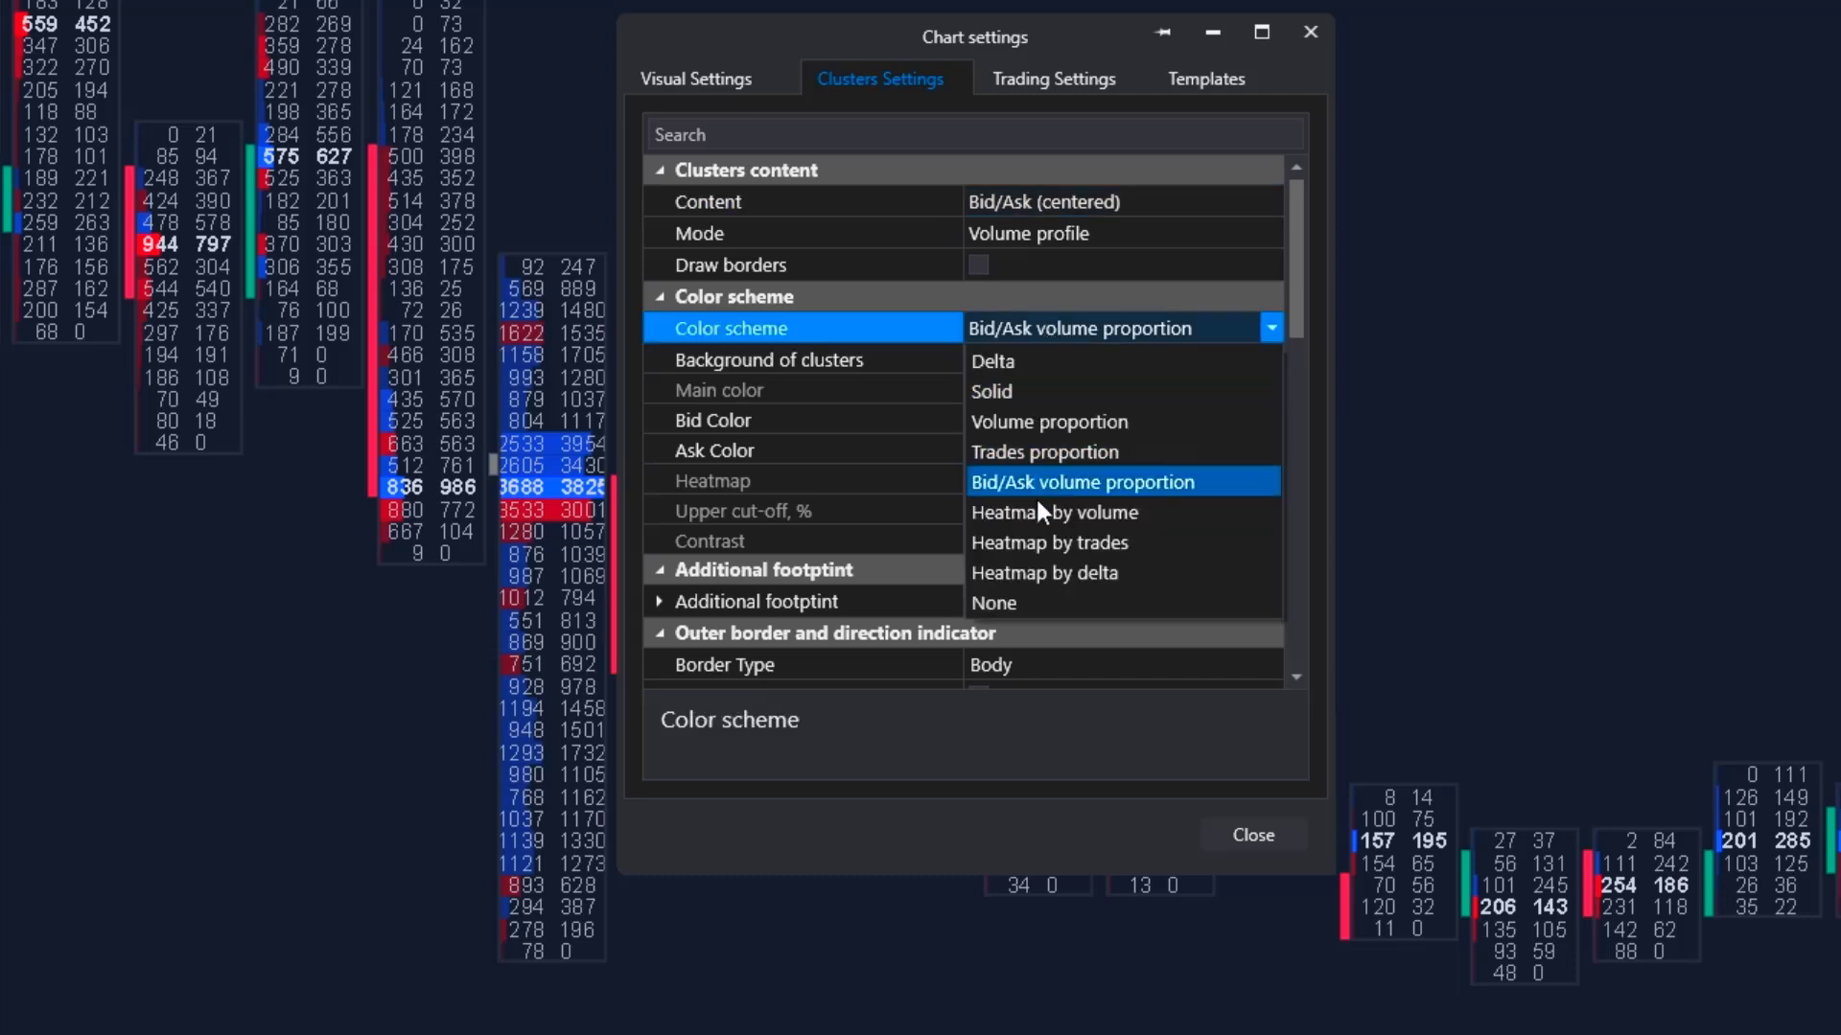
left_click(1047, 602)
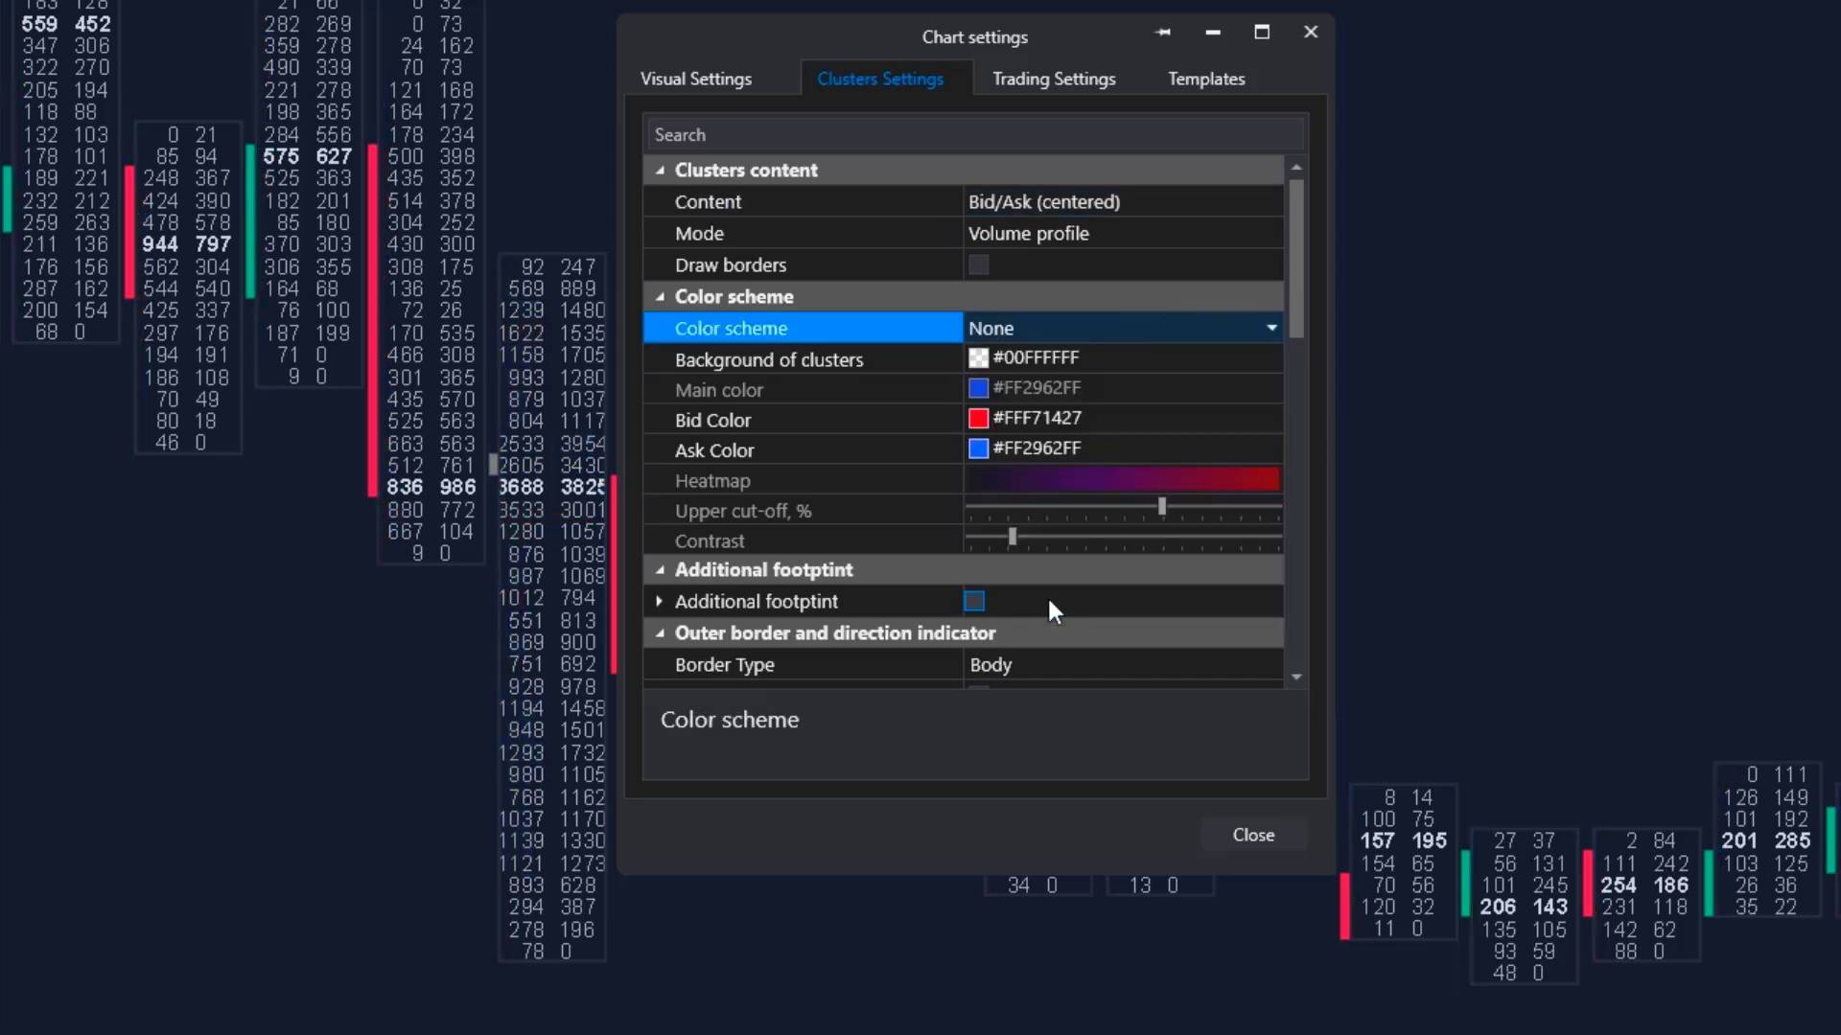
Set the clusters' outer border type to Candle, enable Border color by direction, and mark the wick below a green cluster
left_click_drag(1294, 320, 1288, 441)
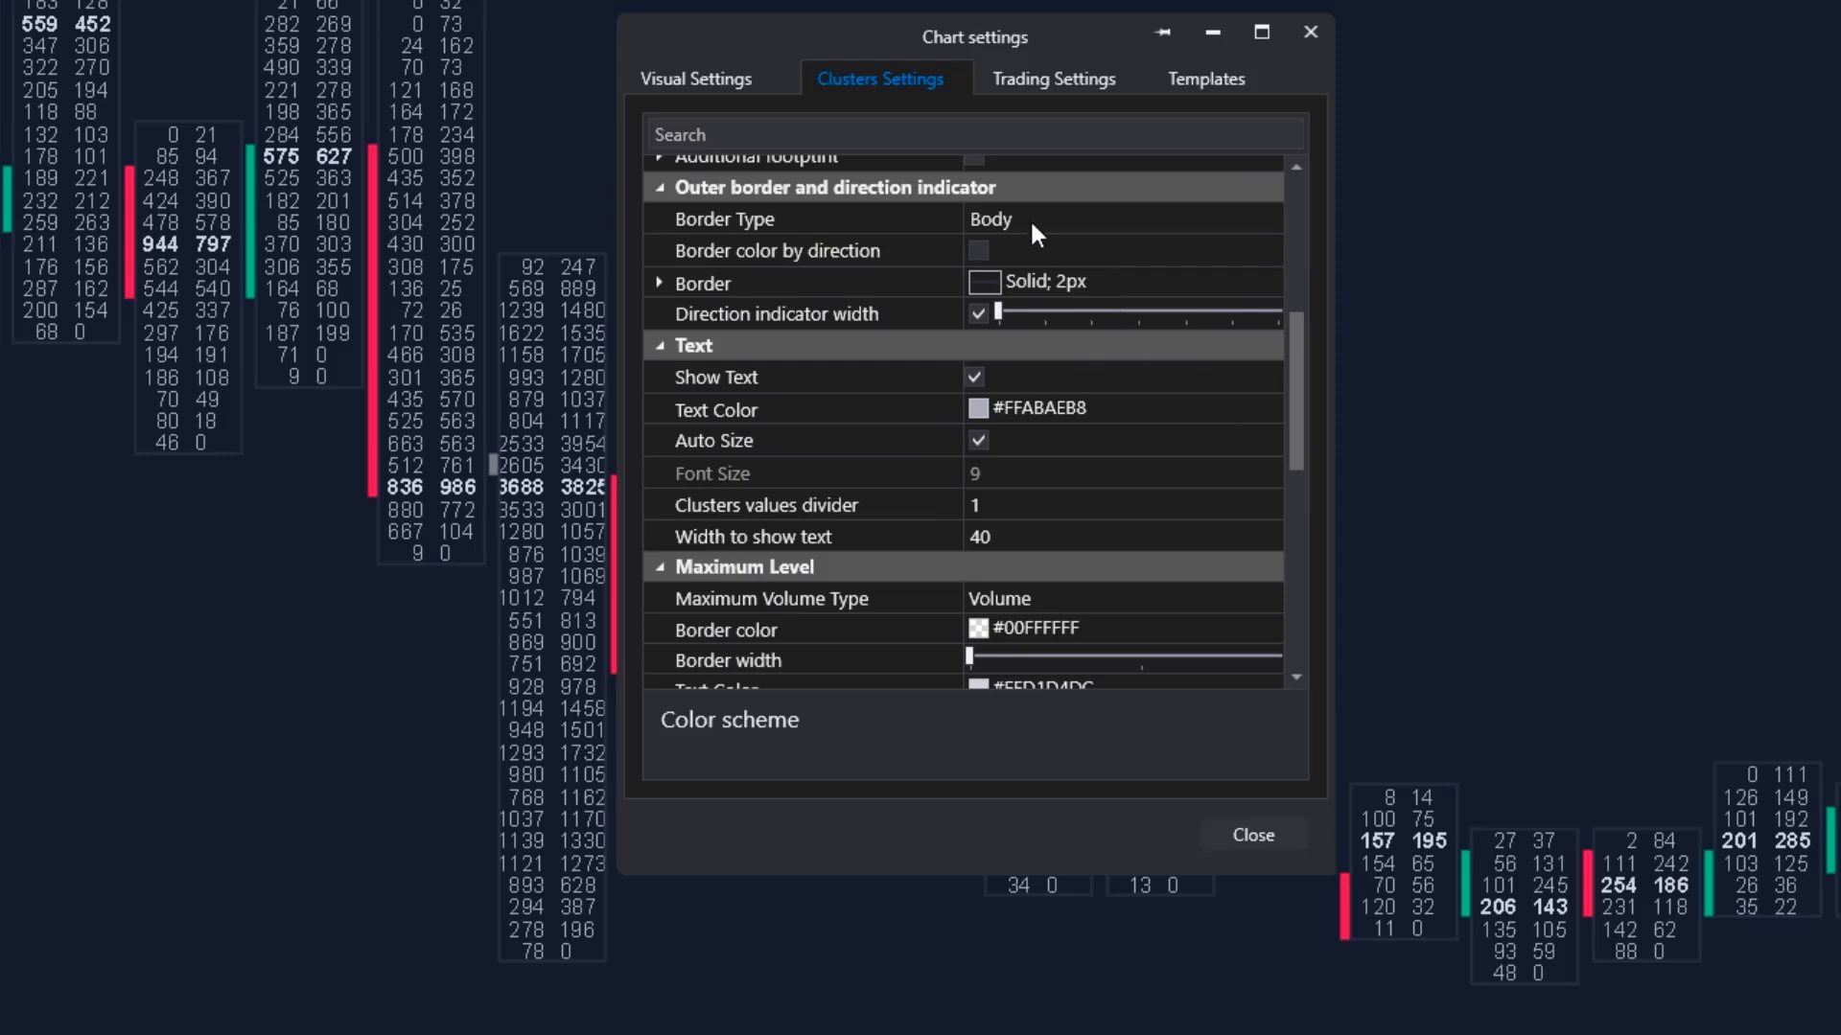
left_click(1032, 226)
left_click(1029, 284)
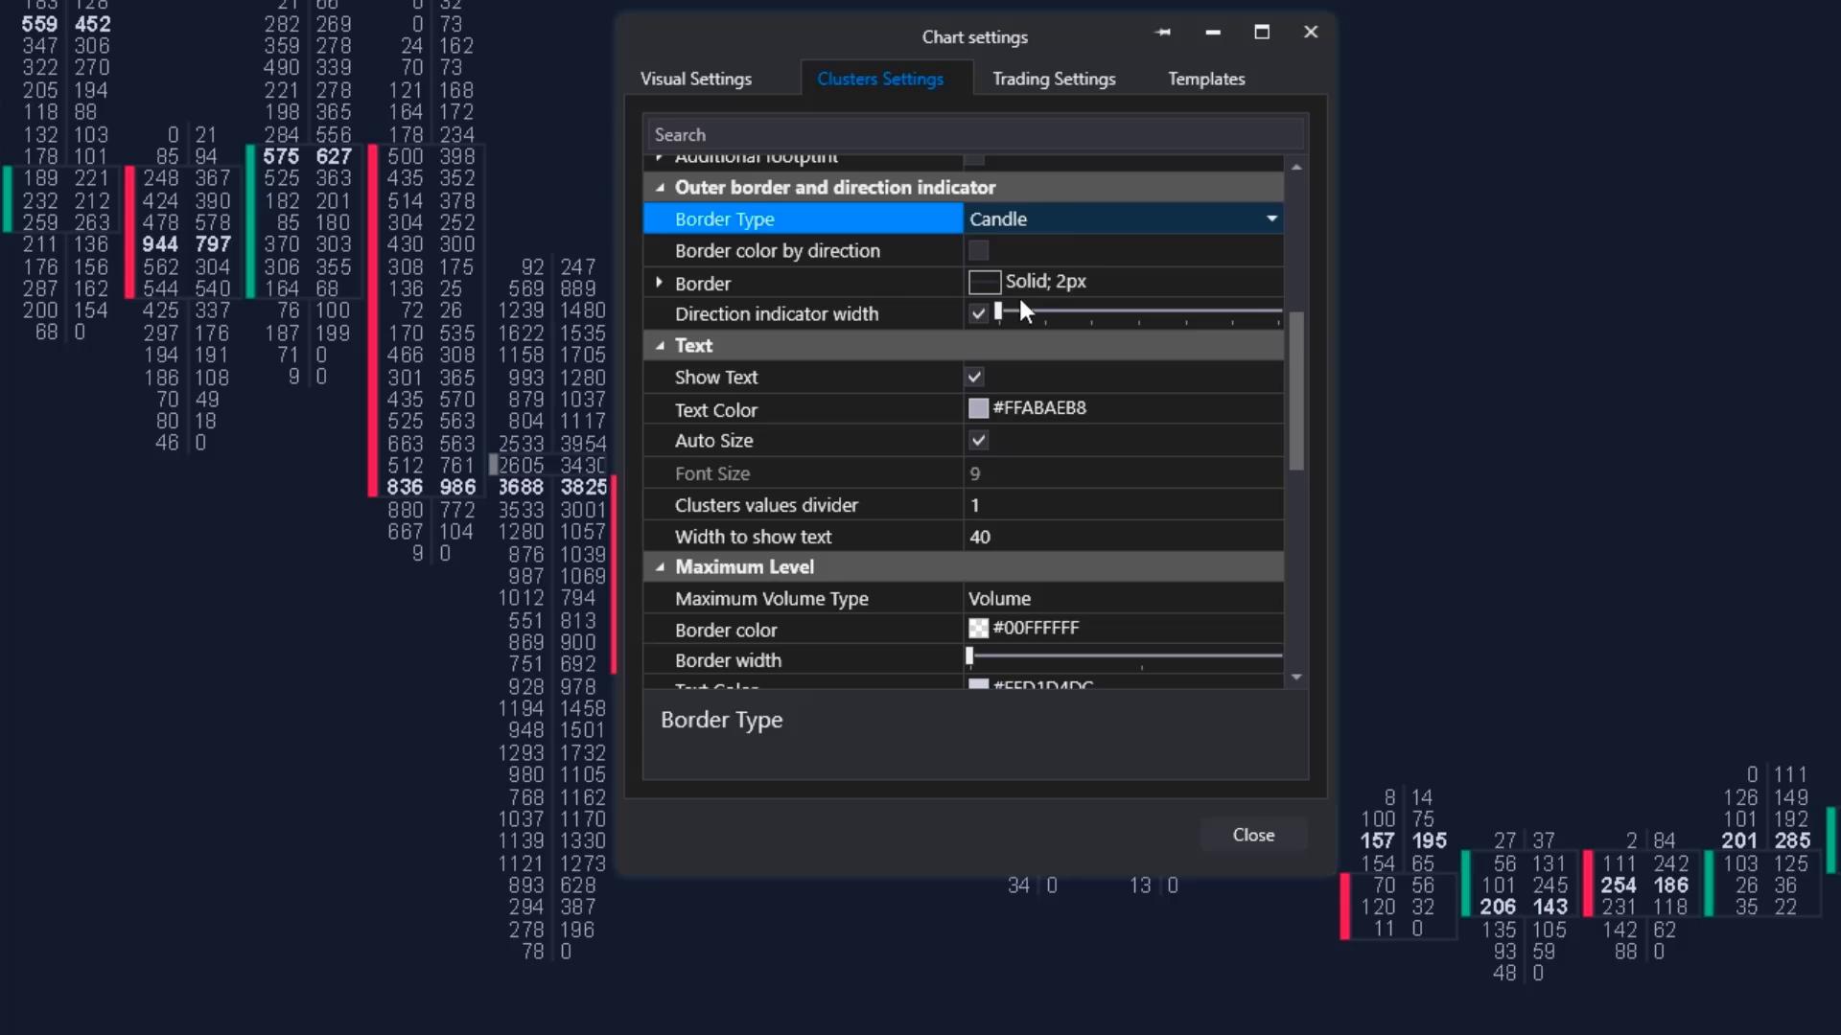
left_click(978, 251)
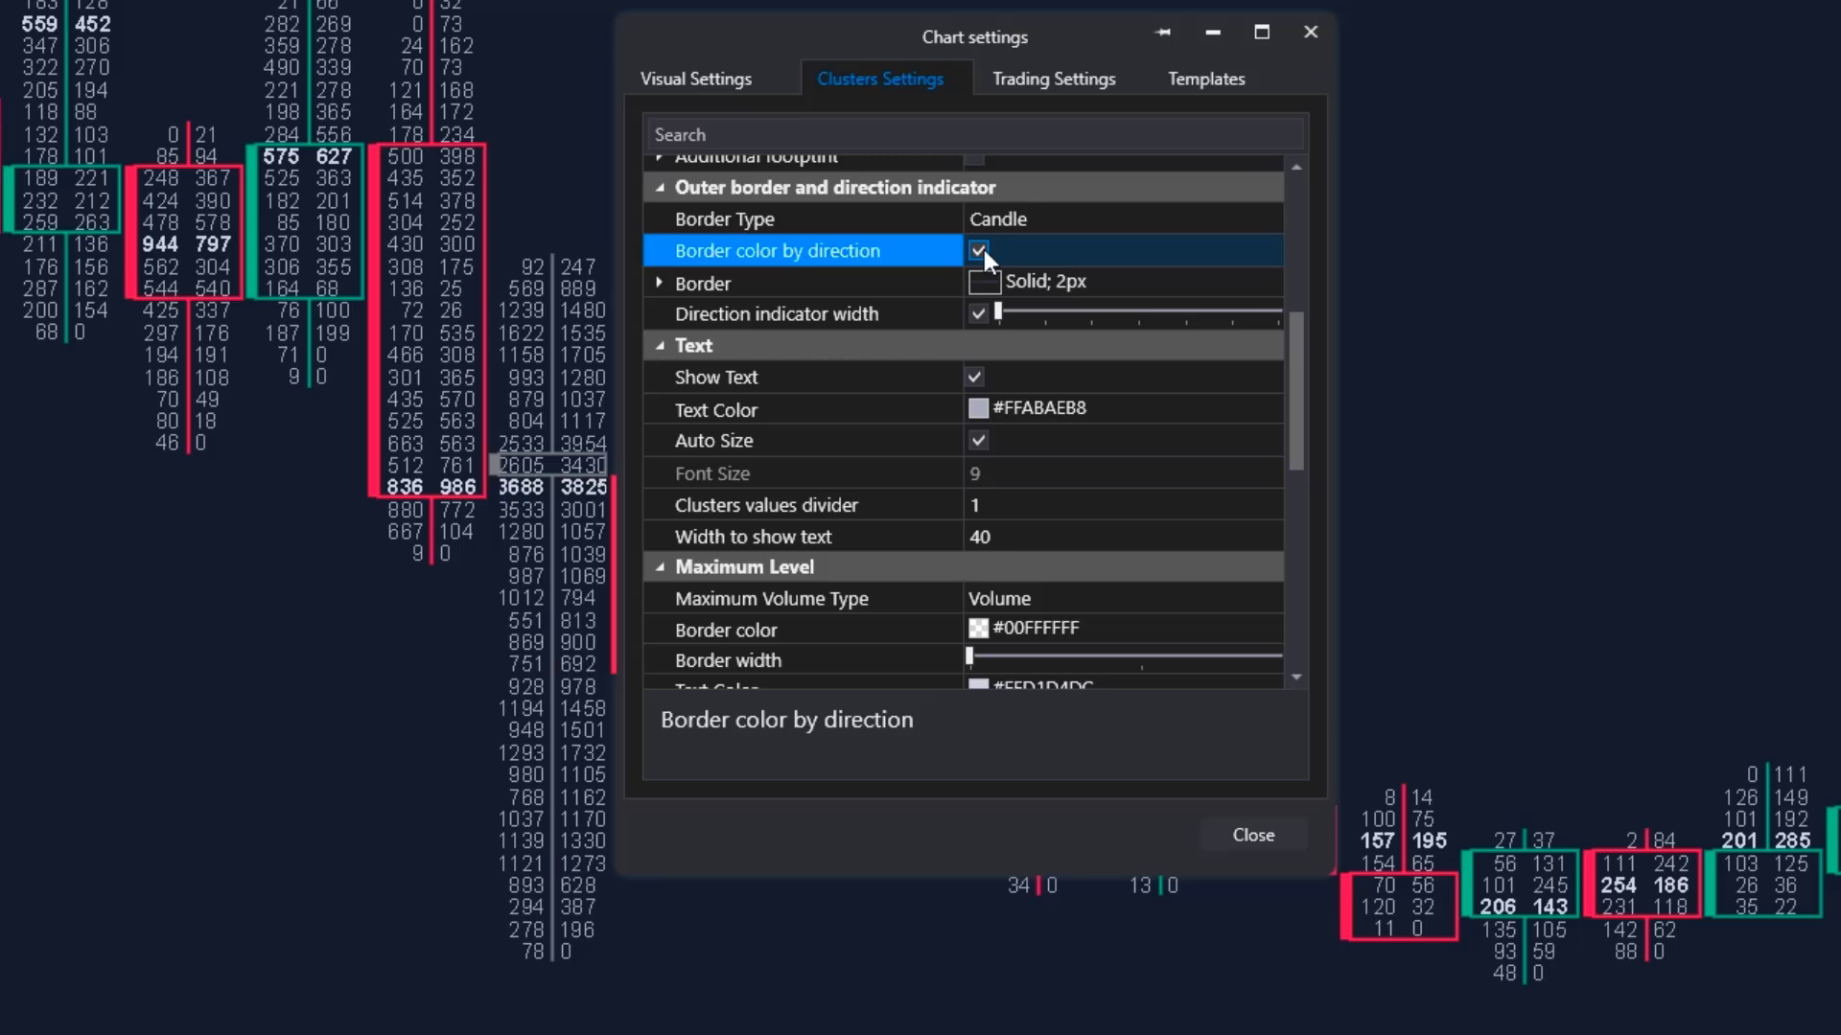
left_click(1530, 917)
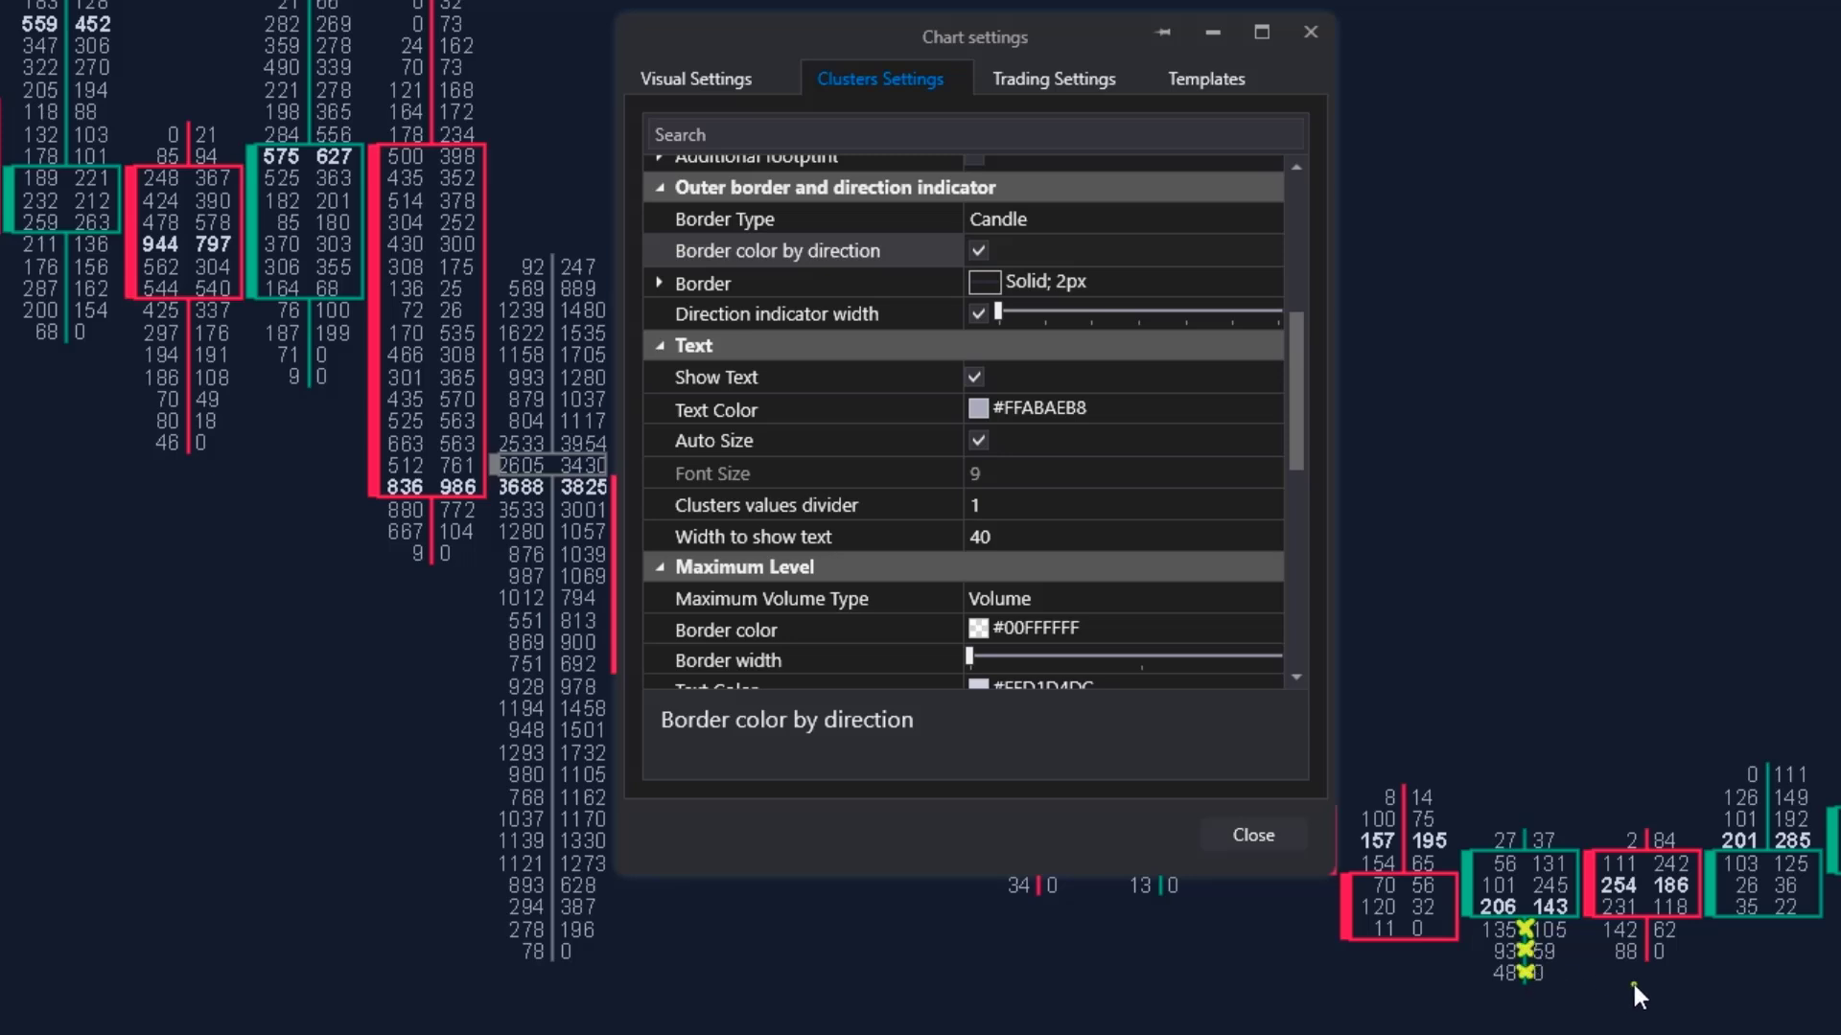
Set the Maximum Level border color to White
left_click_drag(1296, 391, 1284, 498)
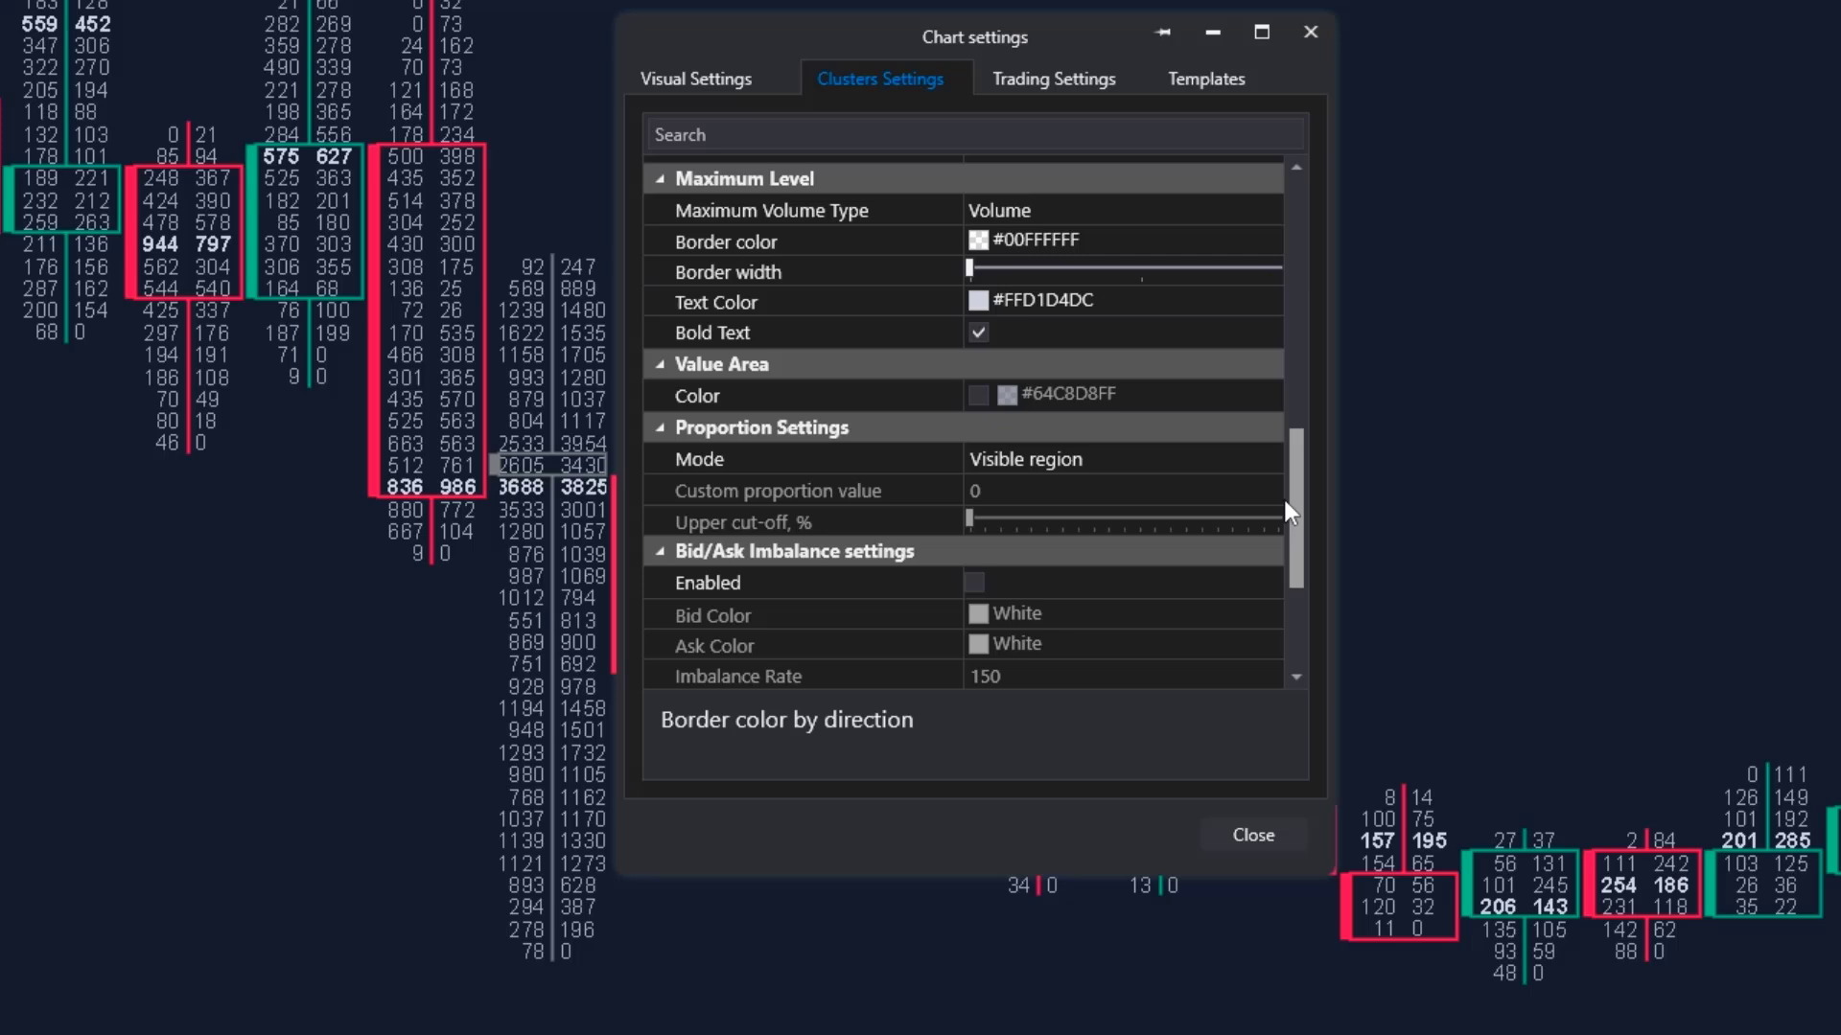
left_click(981, 244)
left_click(980, 365)
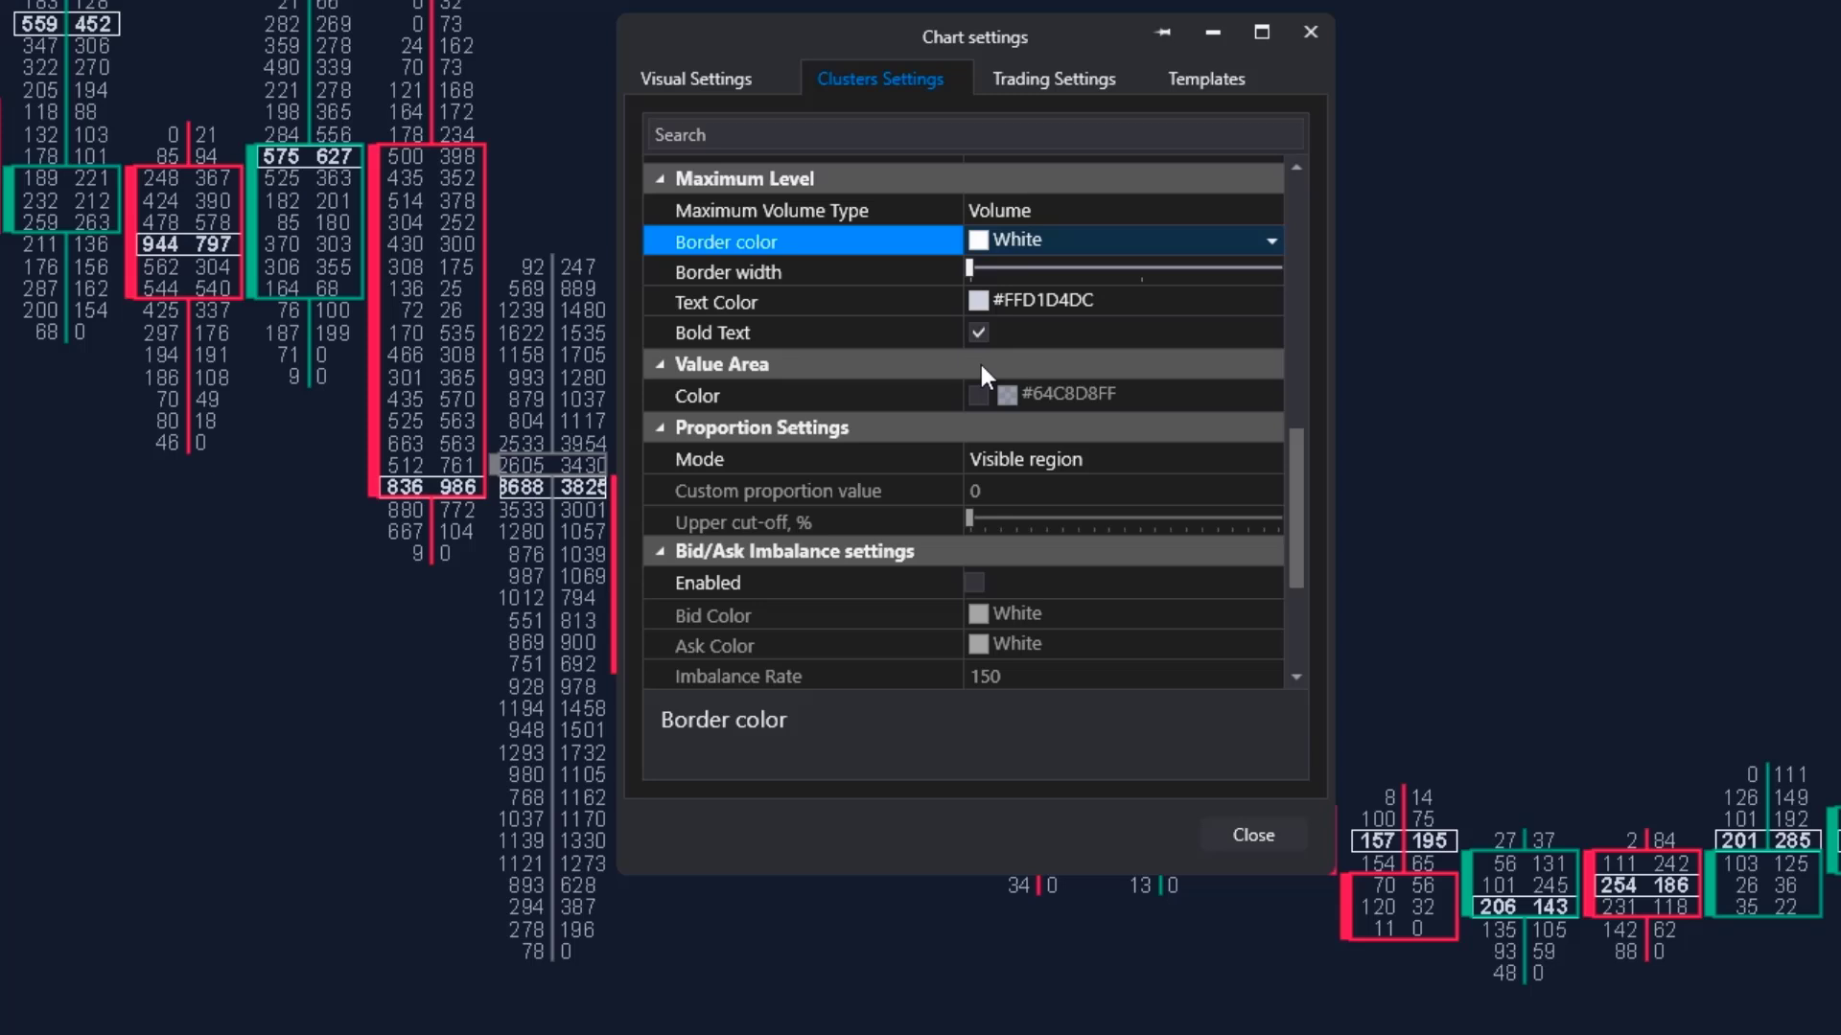
Enable Bid/Ask imbalance highlighting with a Red bid color and a LightGreen ask color
left_click_drag(1291, 464, 1291, 539)
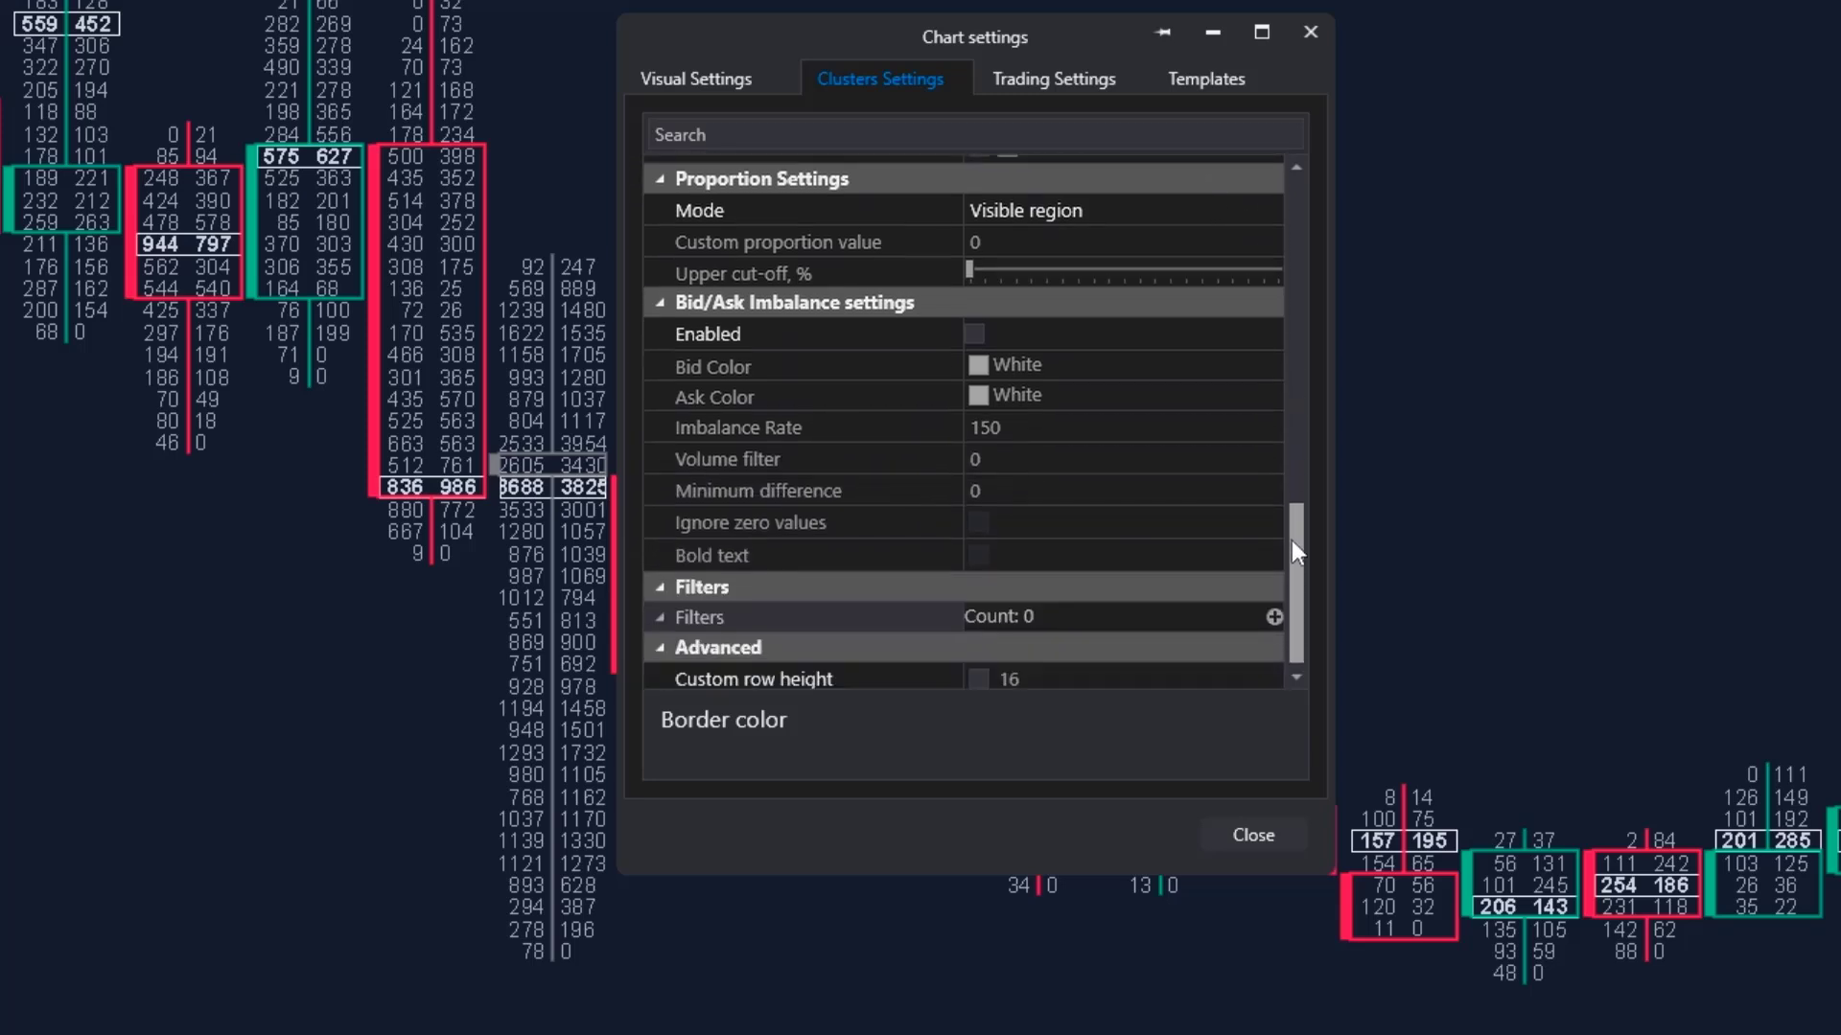
left_click(974, 335)
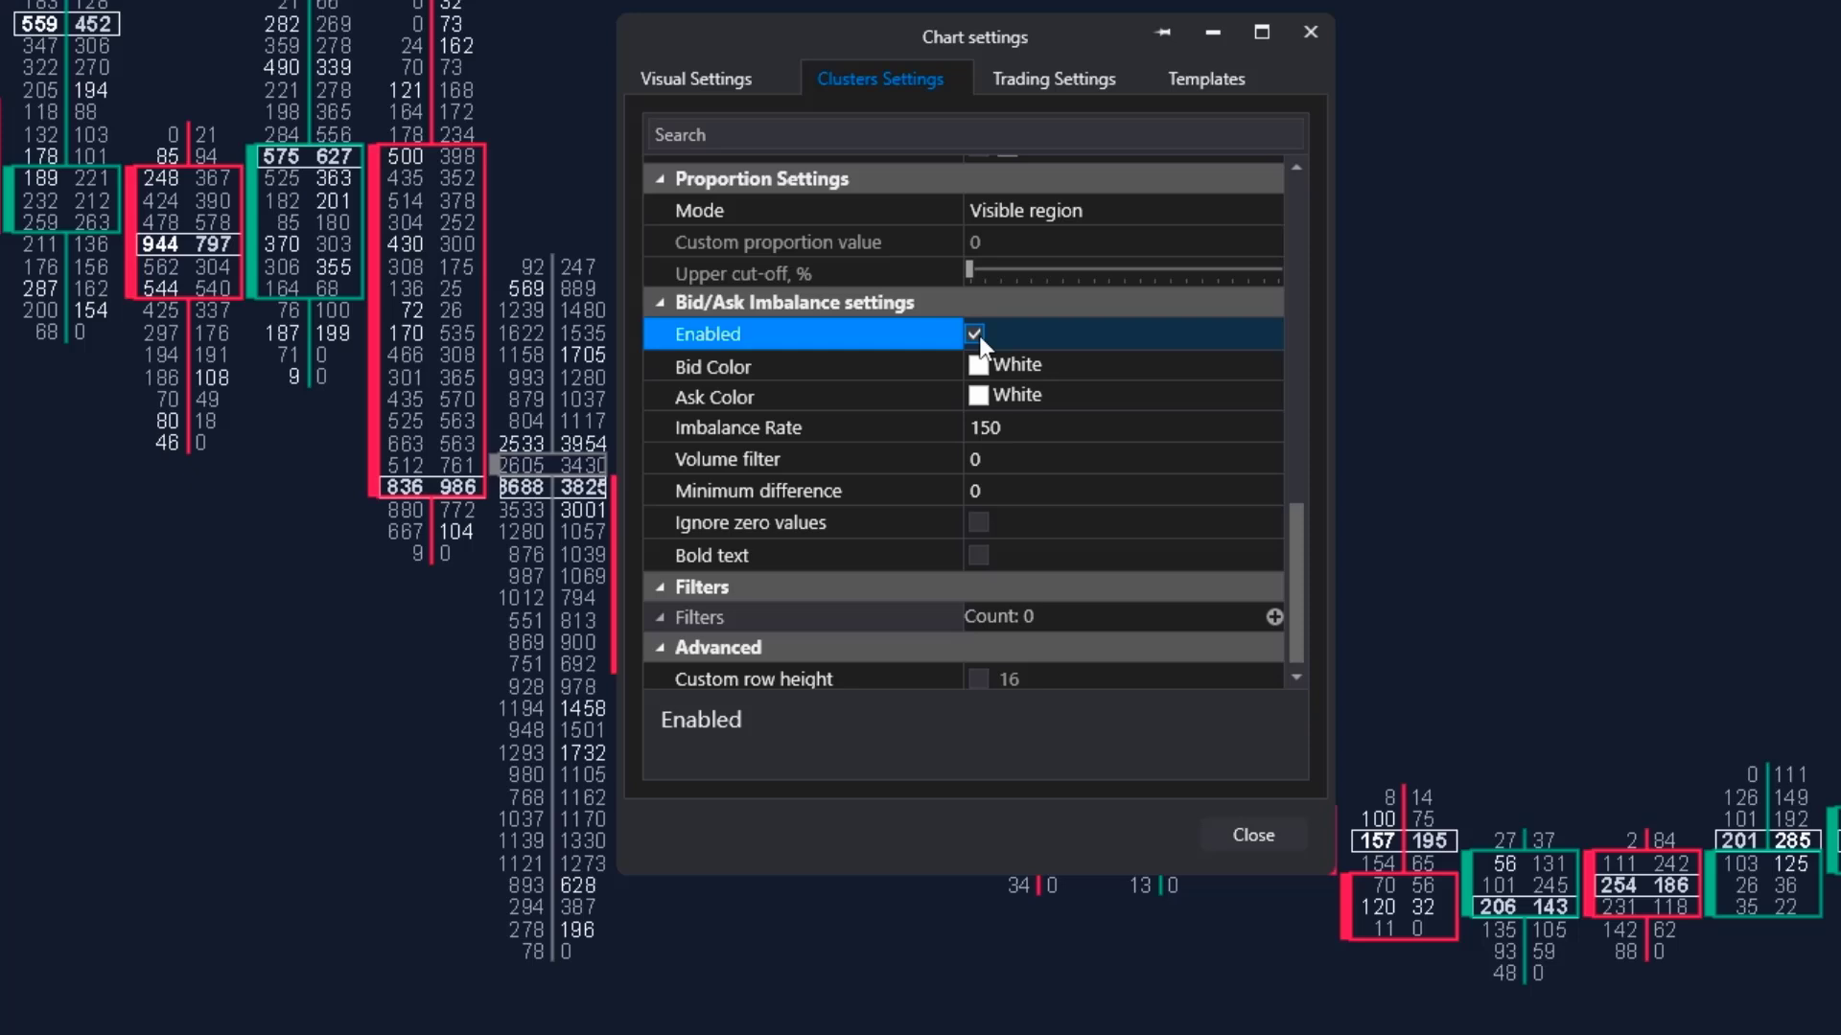
left_click(981, 366)
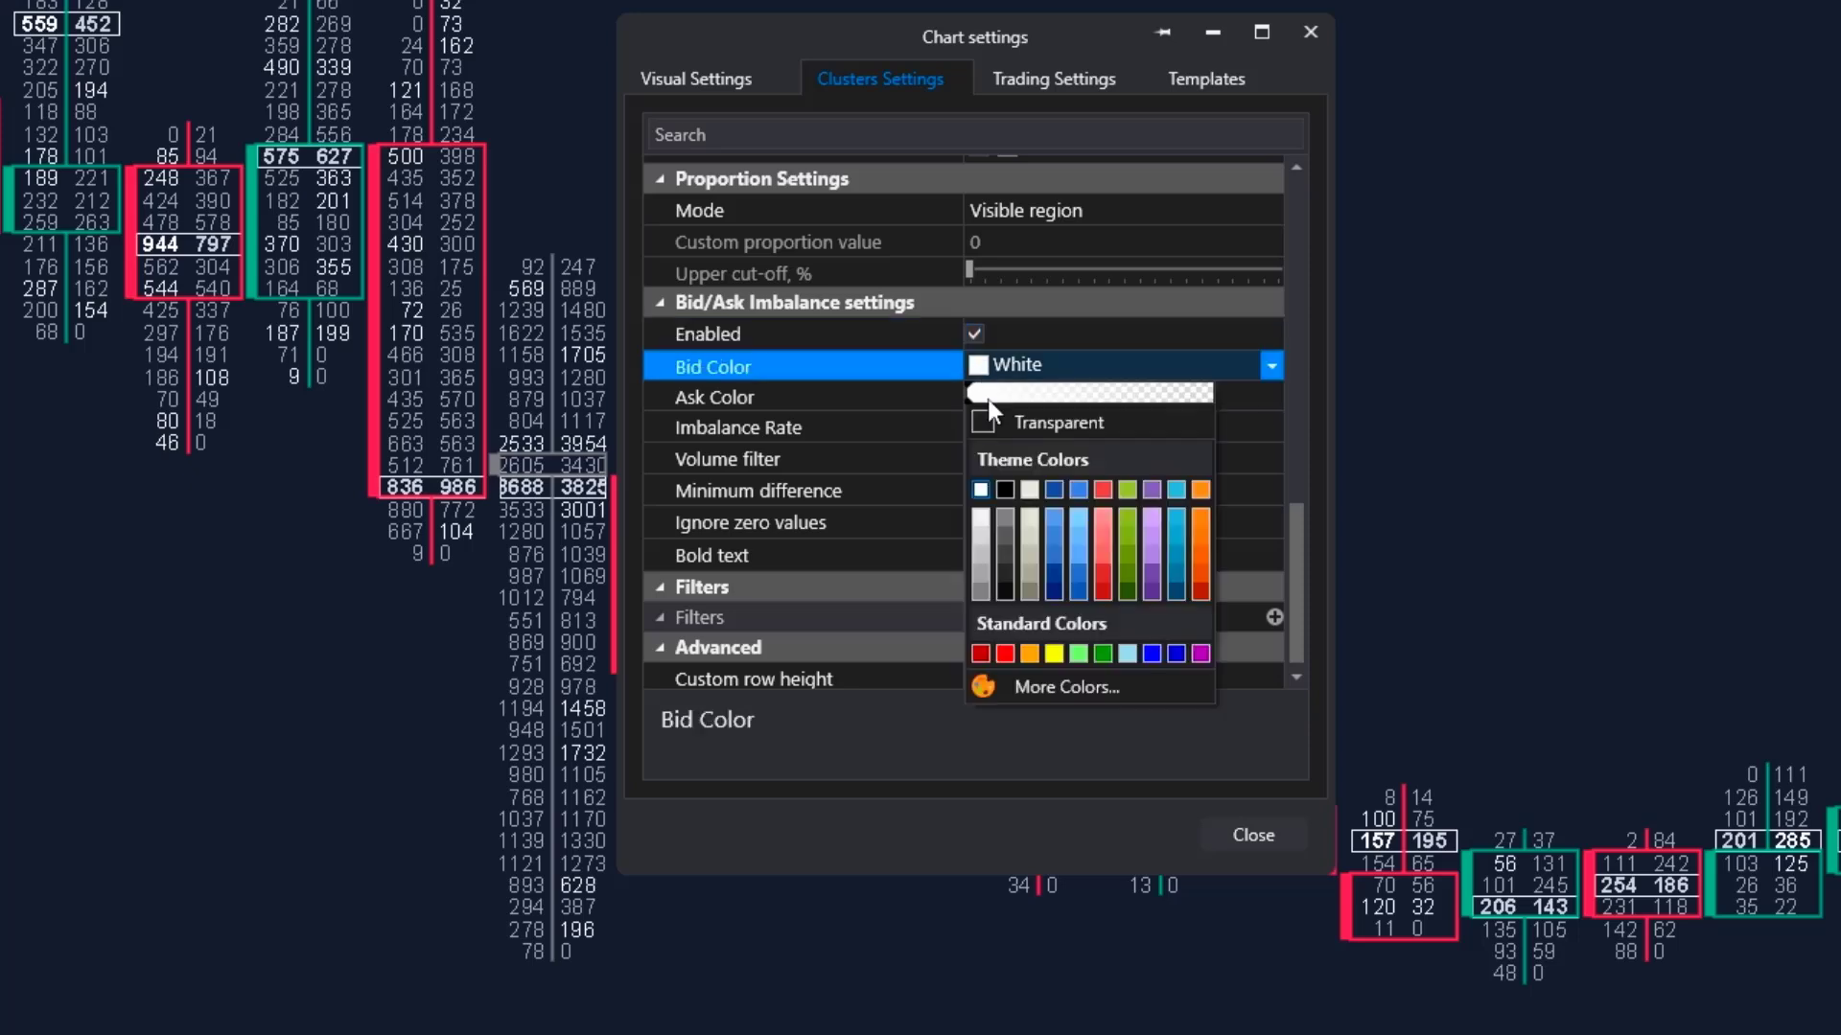
left_click(1007, 650)
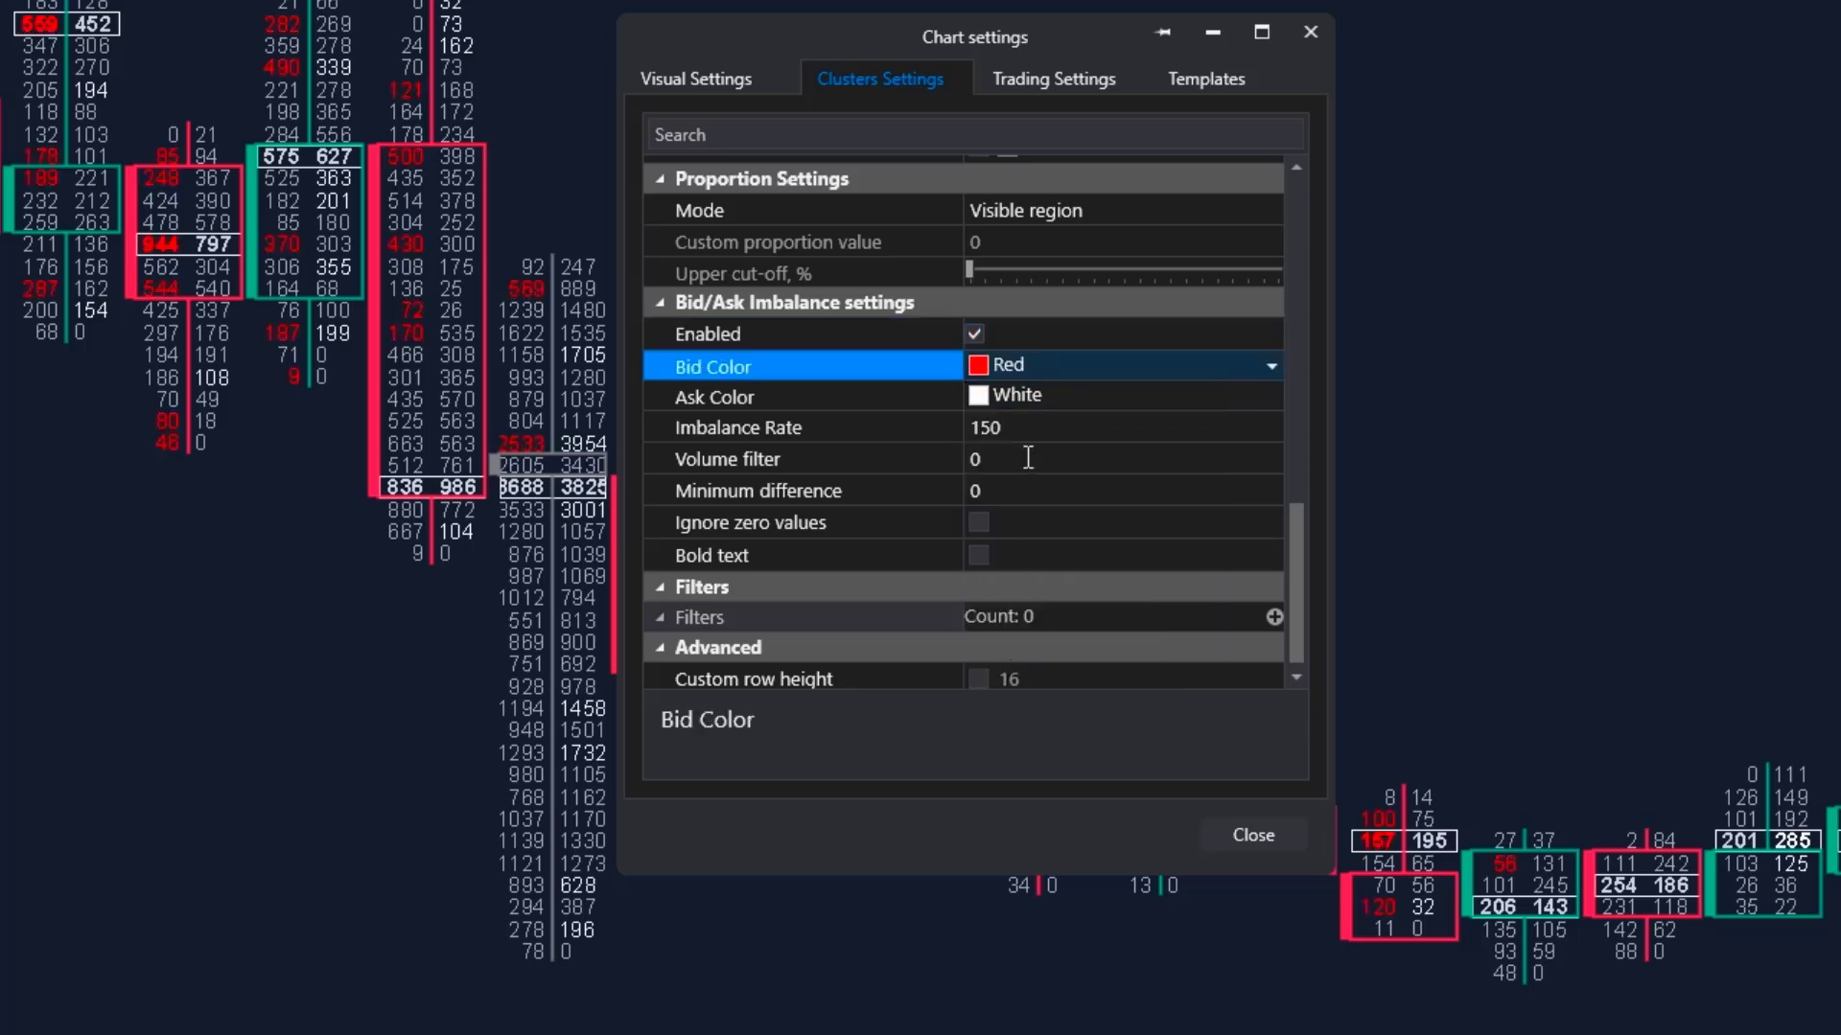
left_click(978, 396)
left_click(1077, 682)
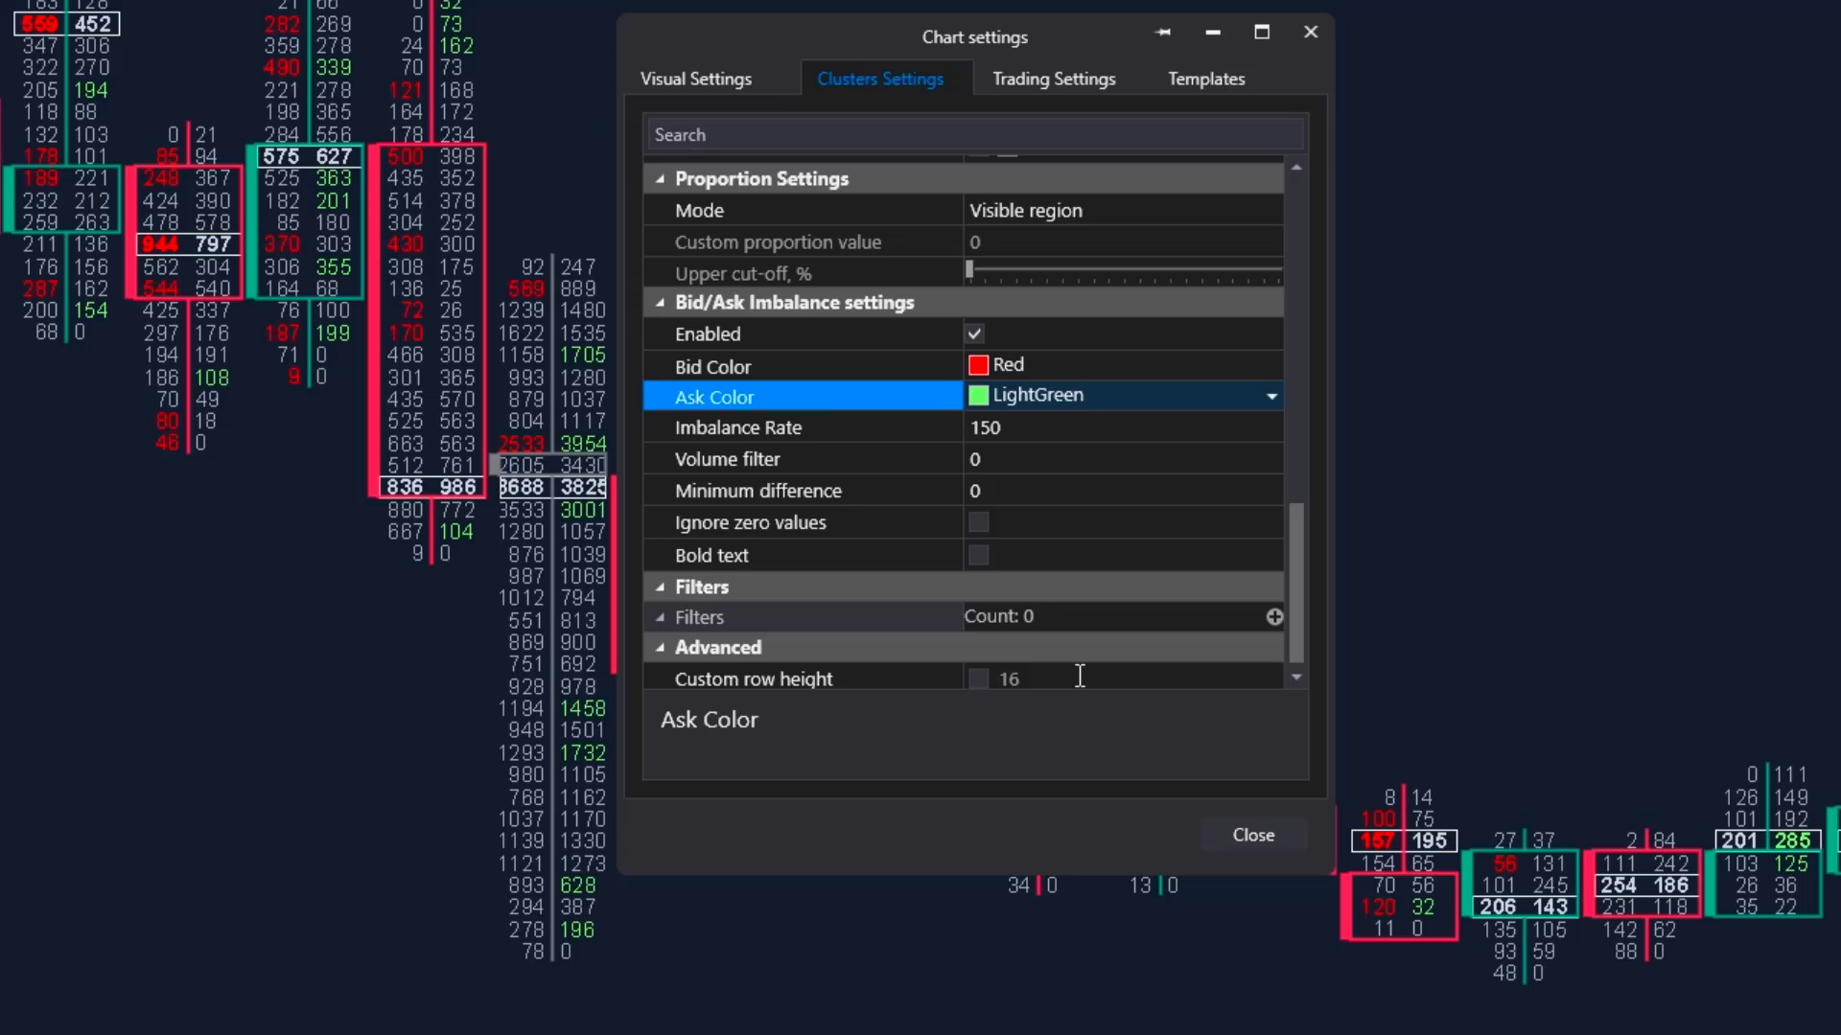
Set the Imbalance Rate to 300 and close the chart settings
left_click(998, 432)
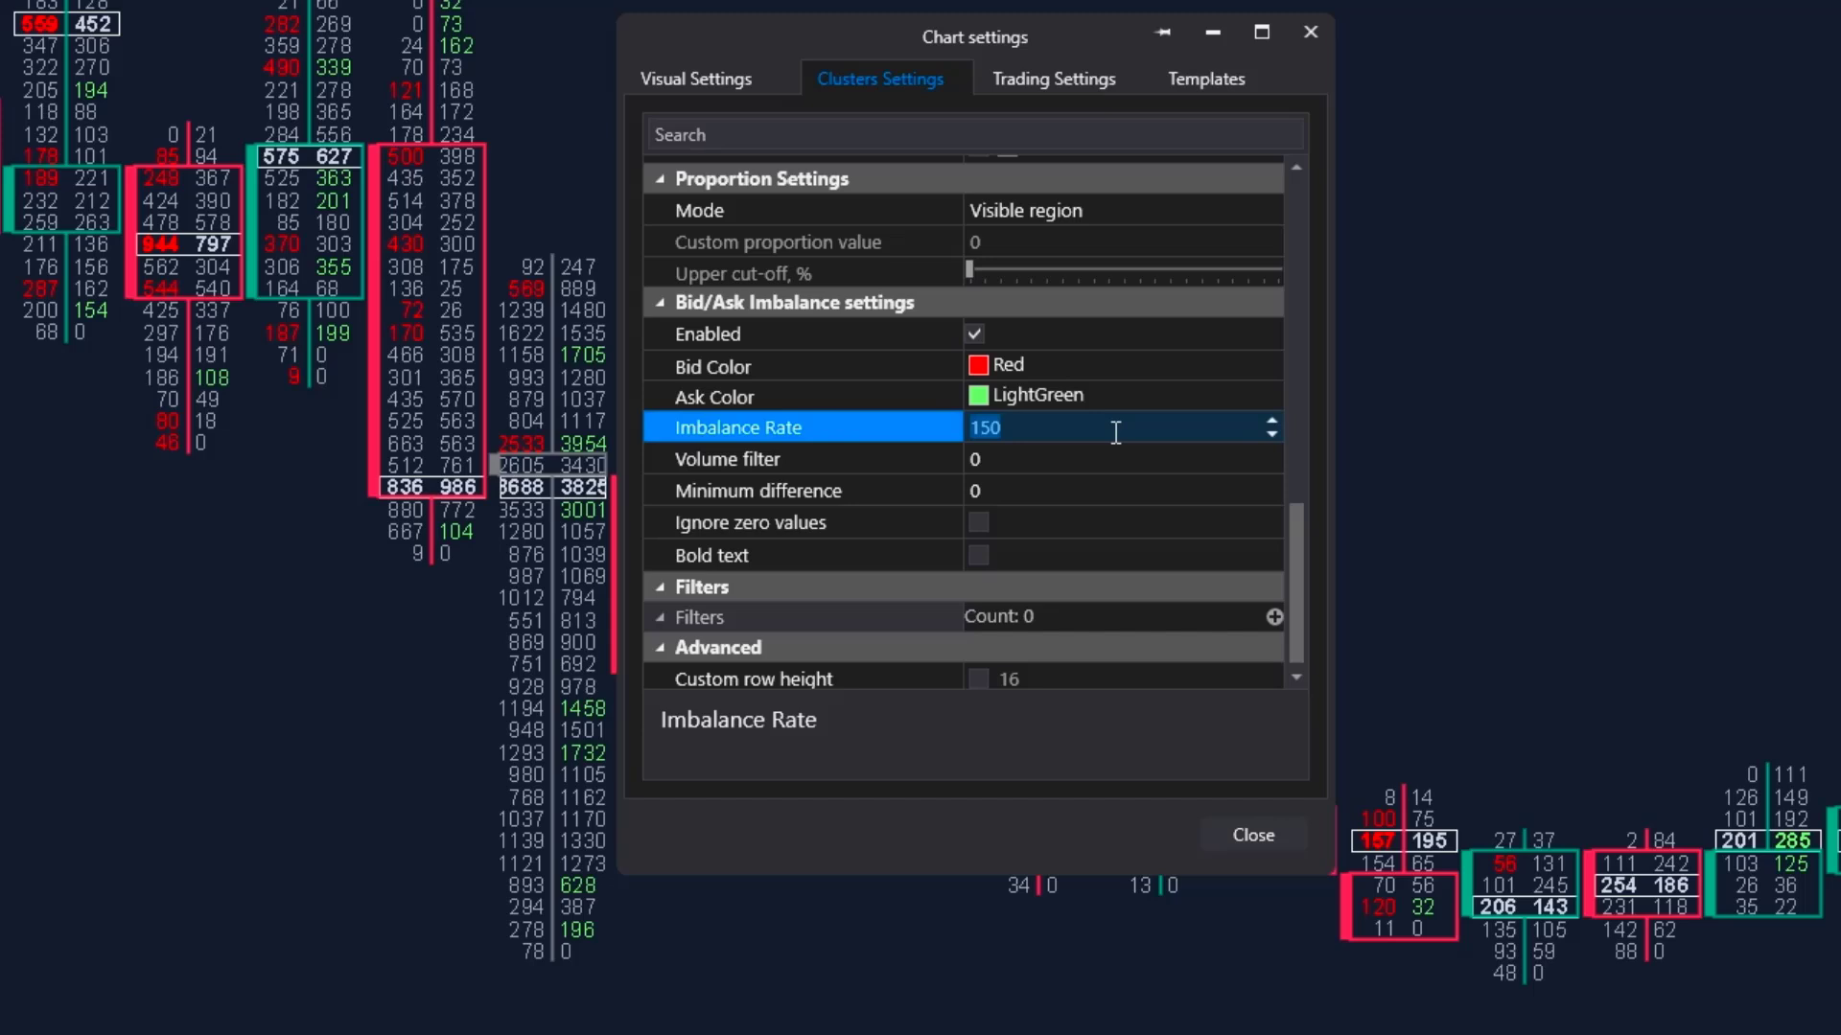
type("300")
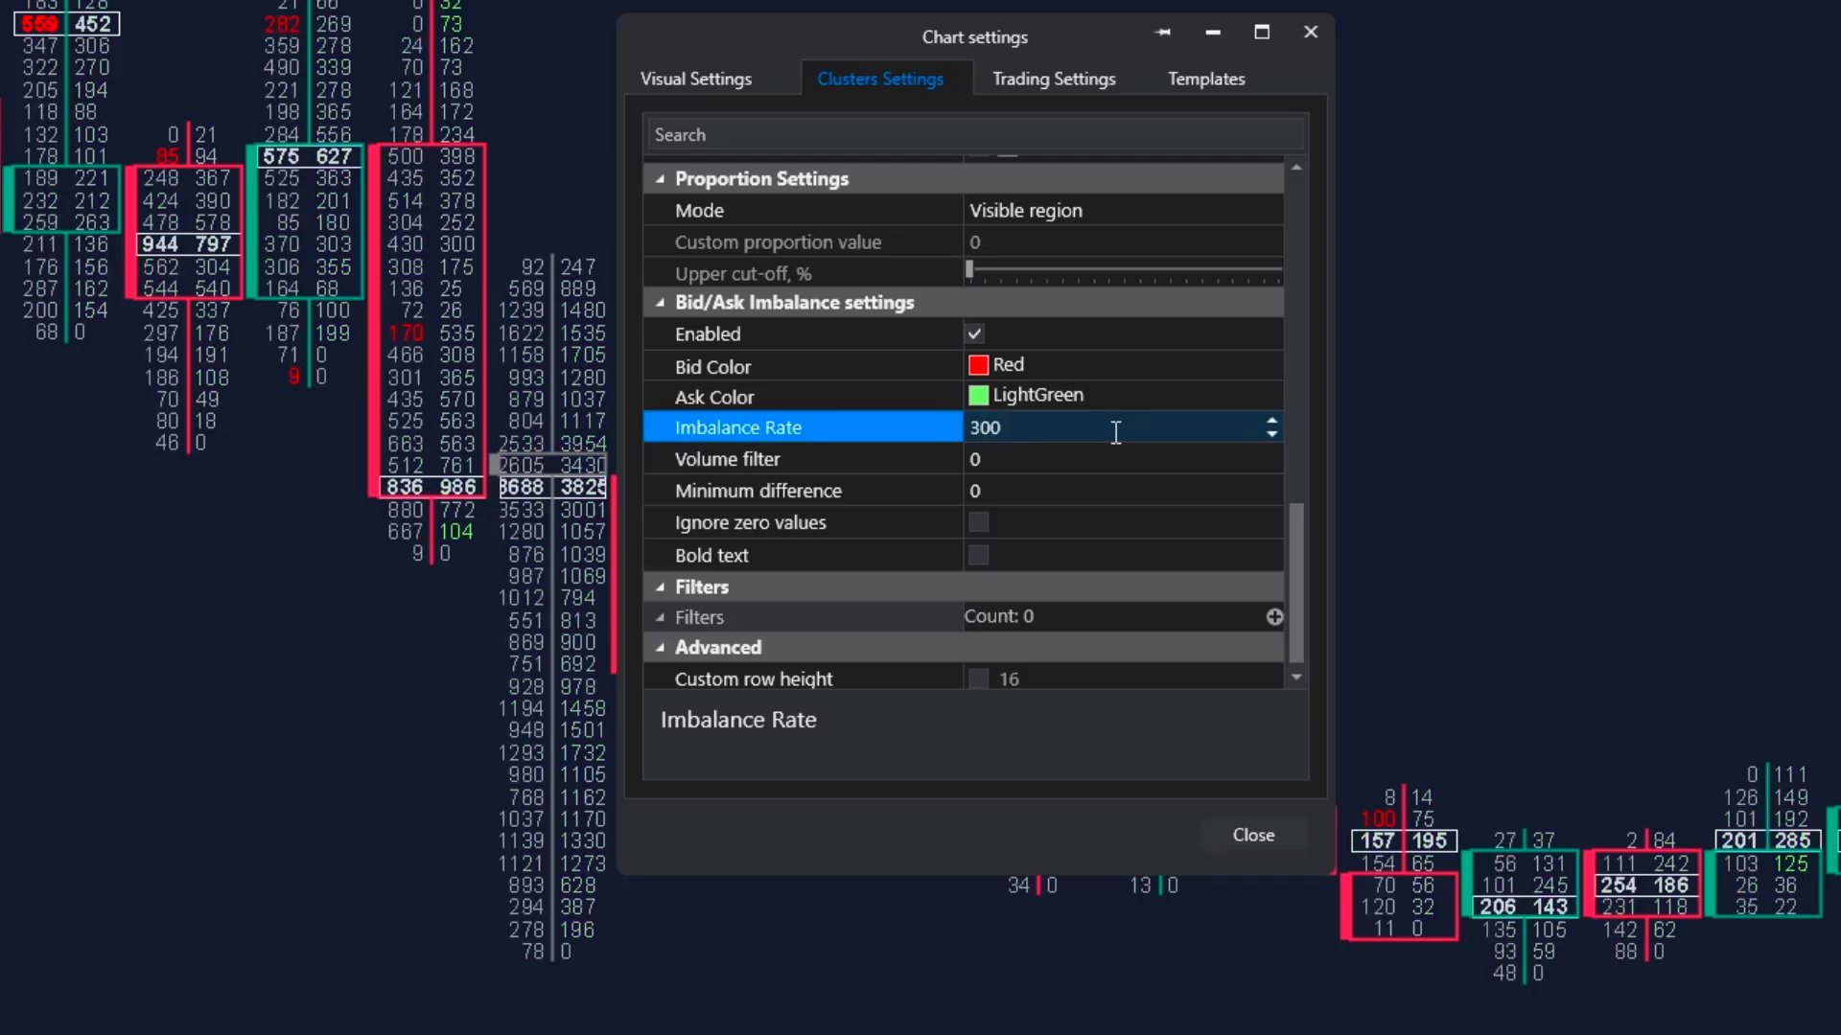
left_click(1251, 830)
Add the Candle Statistics indicator to the chart and enable its Clusters mode and Hide background options
right_click(635, 776)
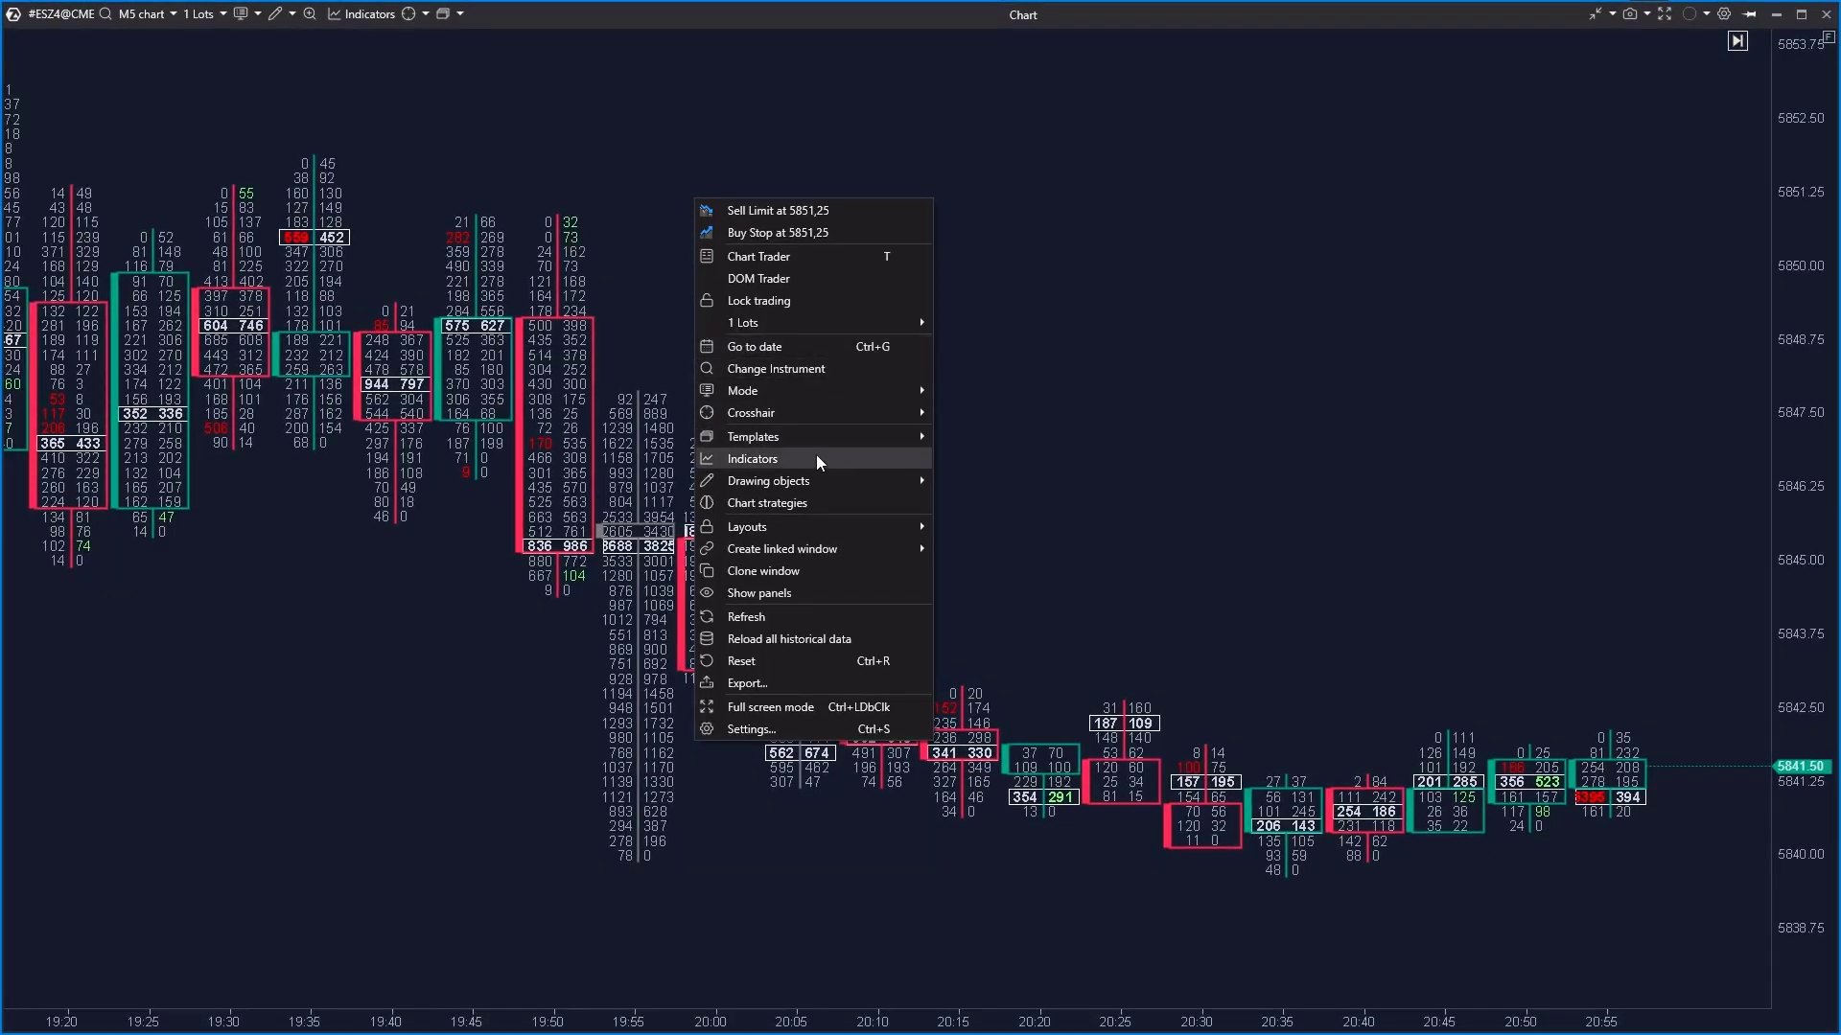
left_click(815, 455)
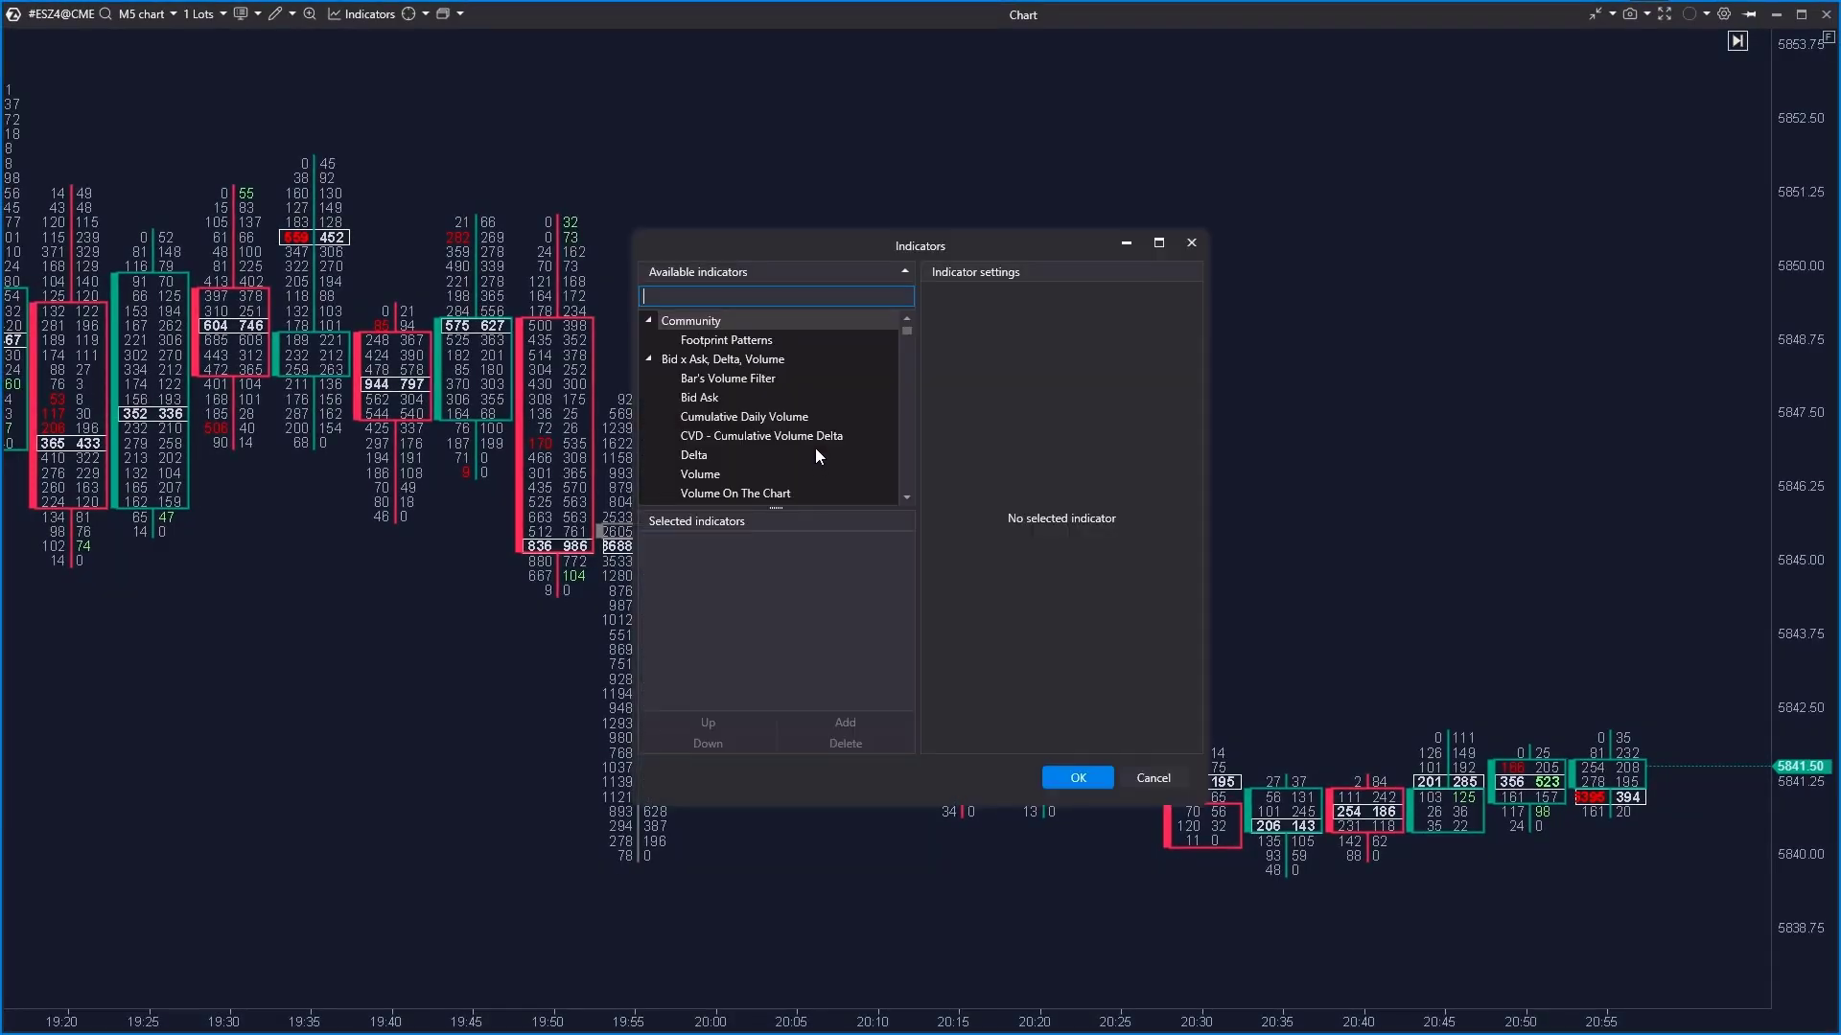
type("candle")
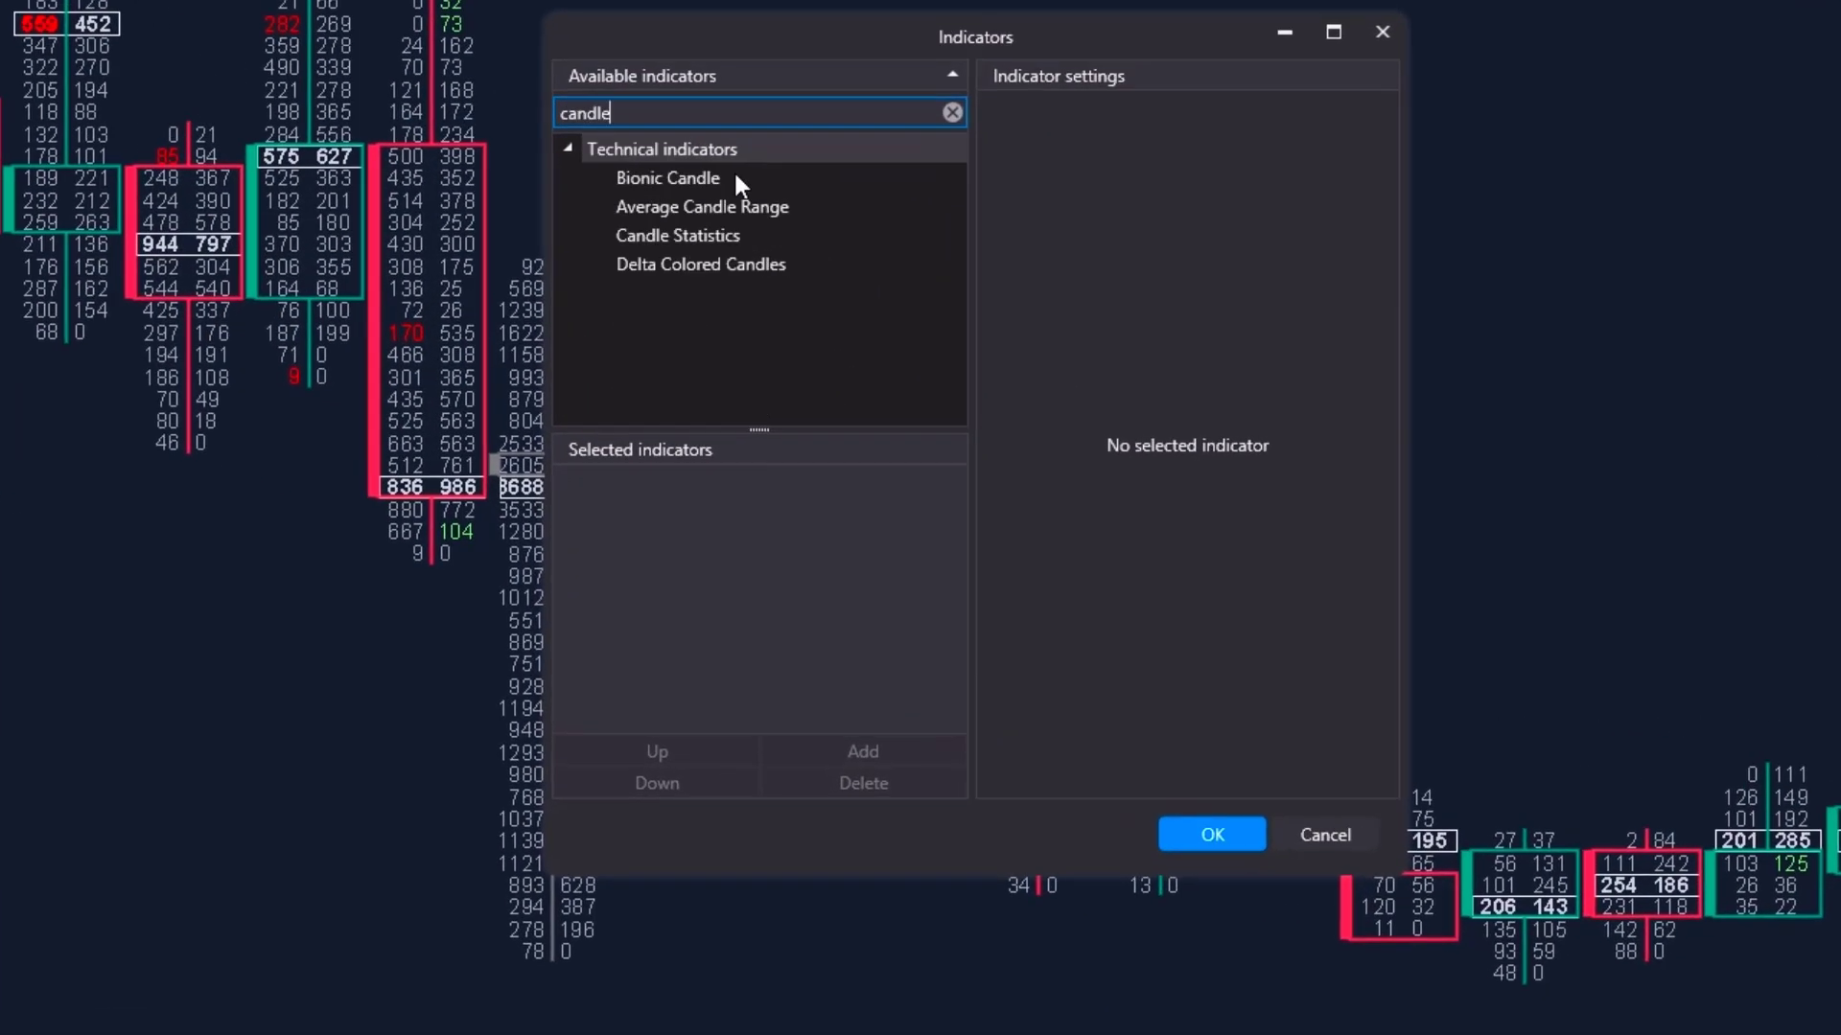
double_click(739, 234)
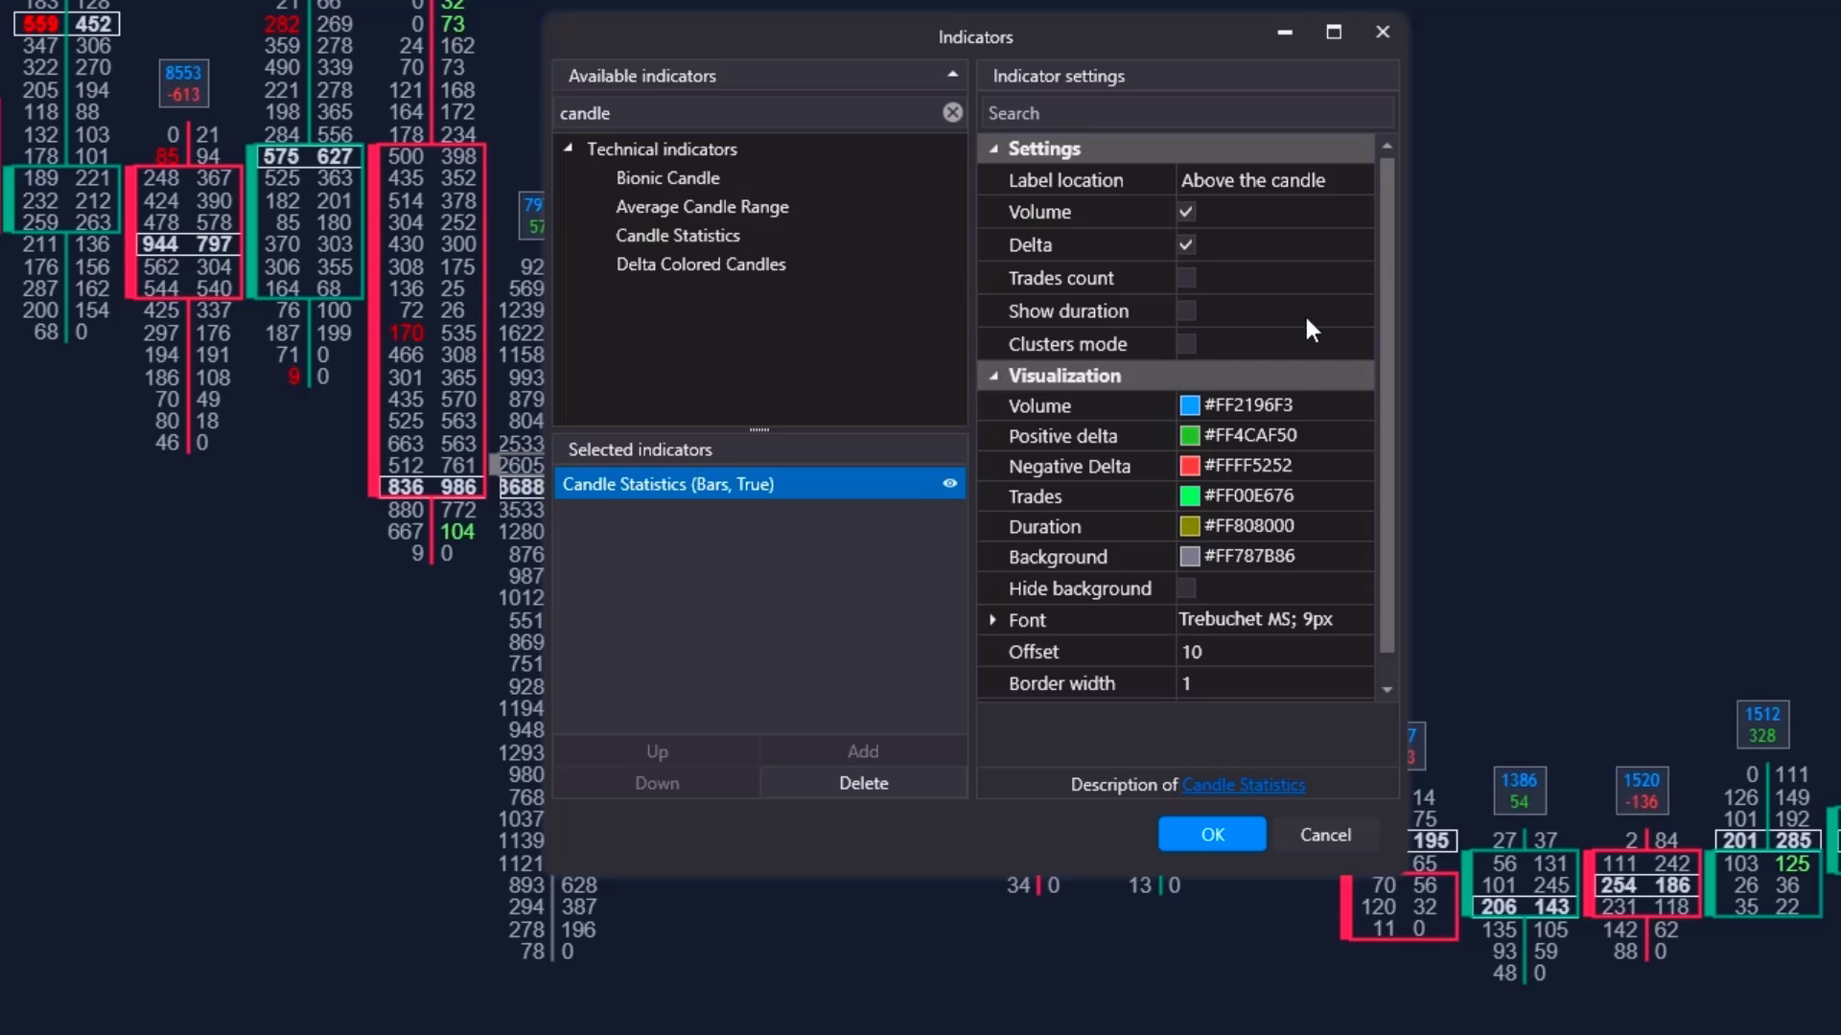
left_click(1186, 344)
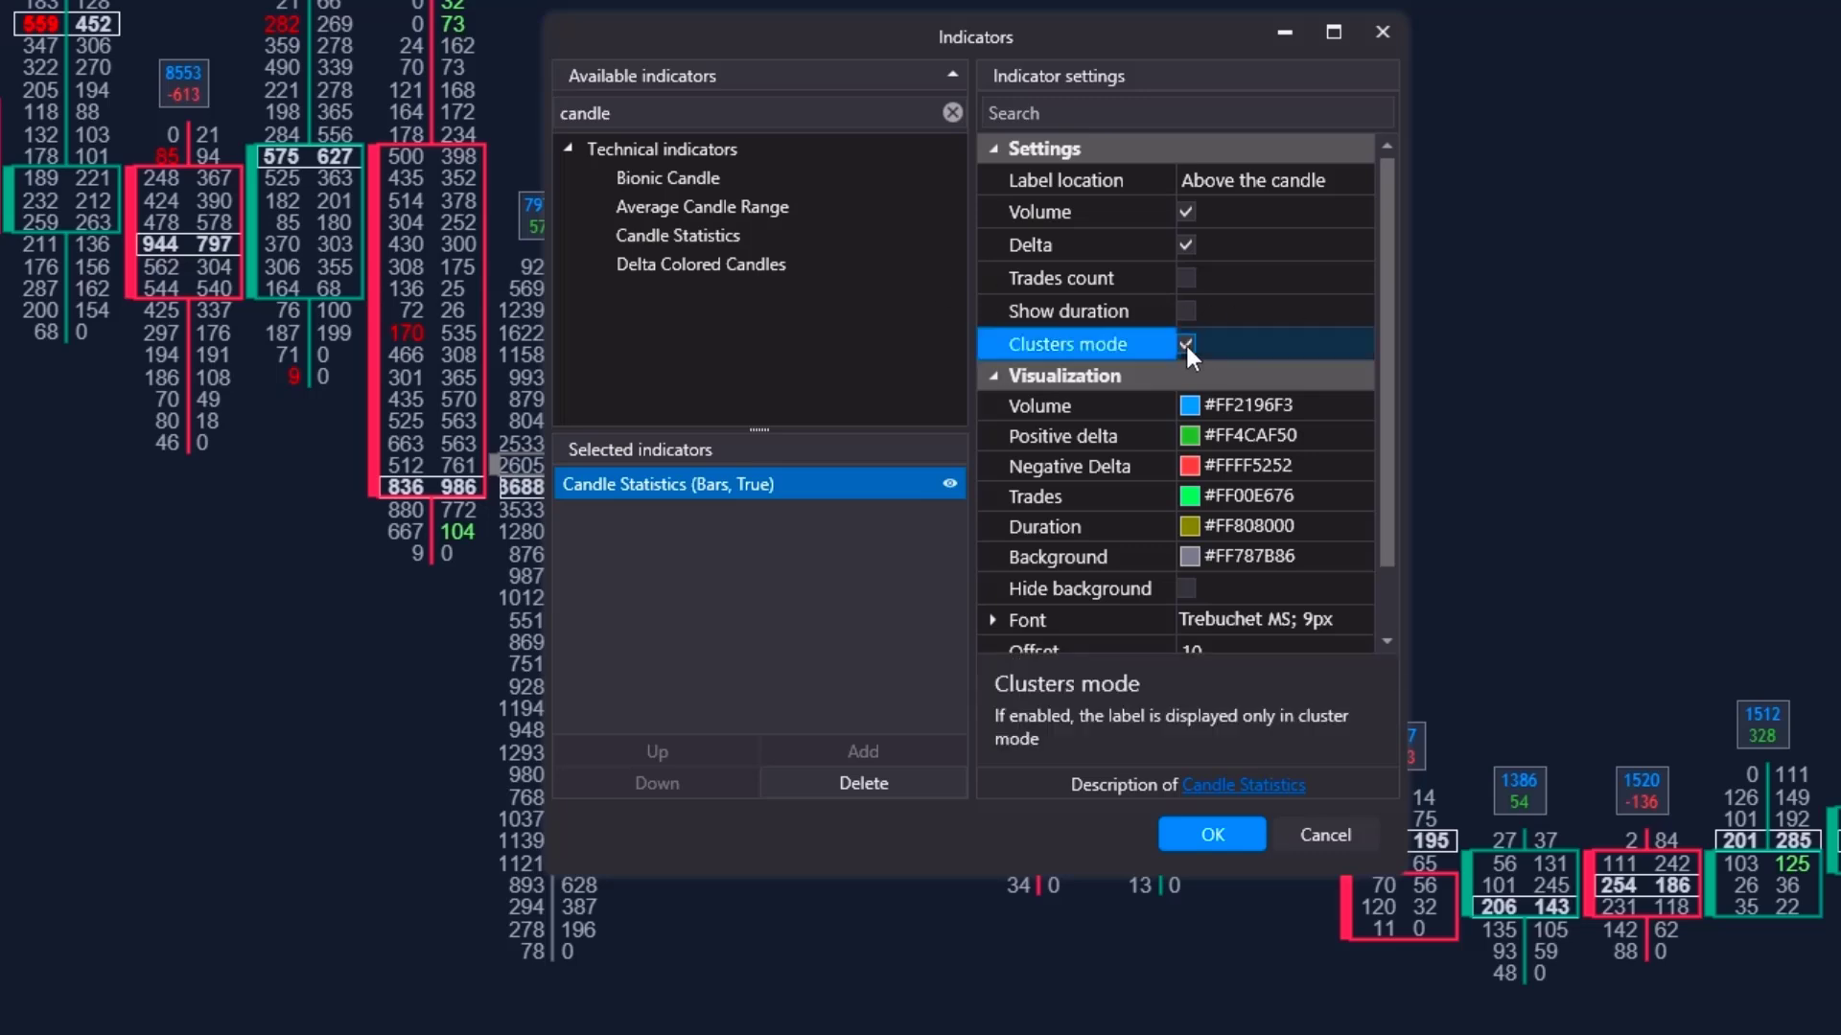
left_click(1186, 588)
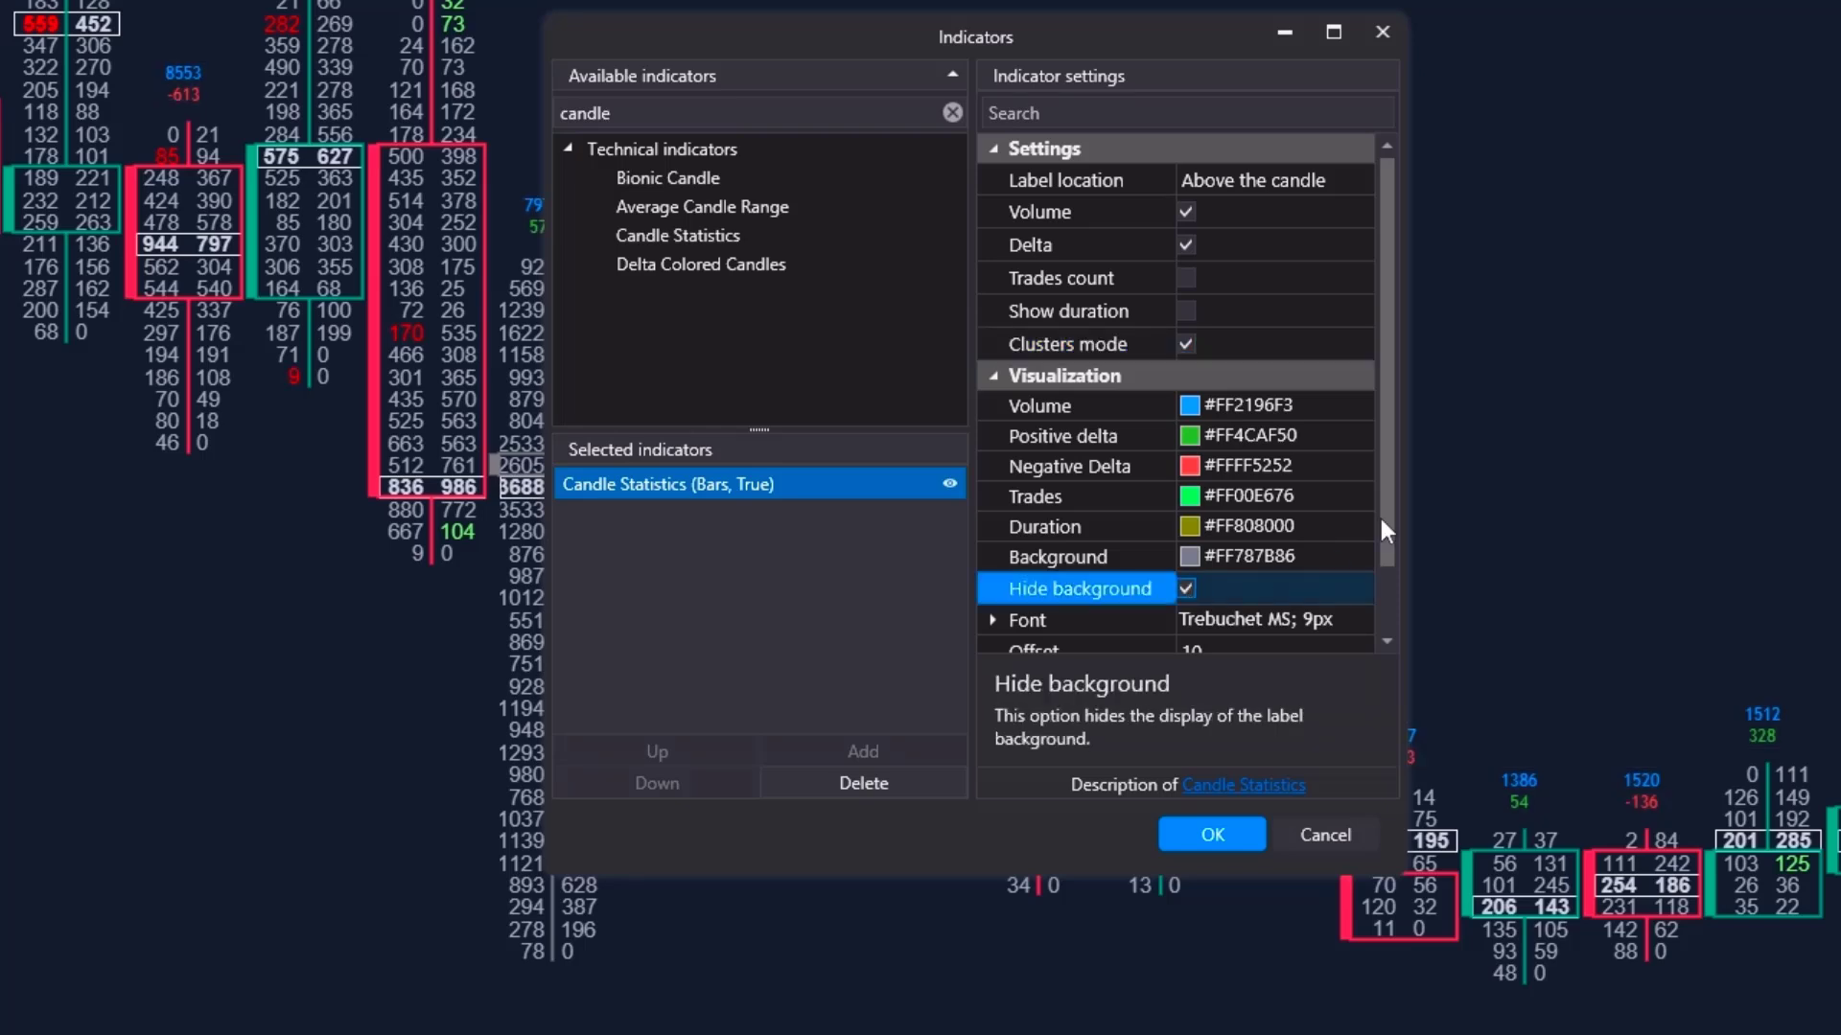
Set the Candle Statistics label font size to 16 and apply the indicator
left_click_drag(1384, 470, 1389, 605)
left_click(993, 543)
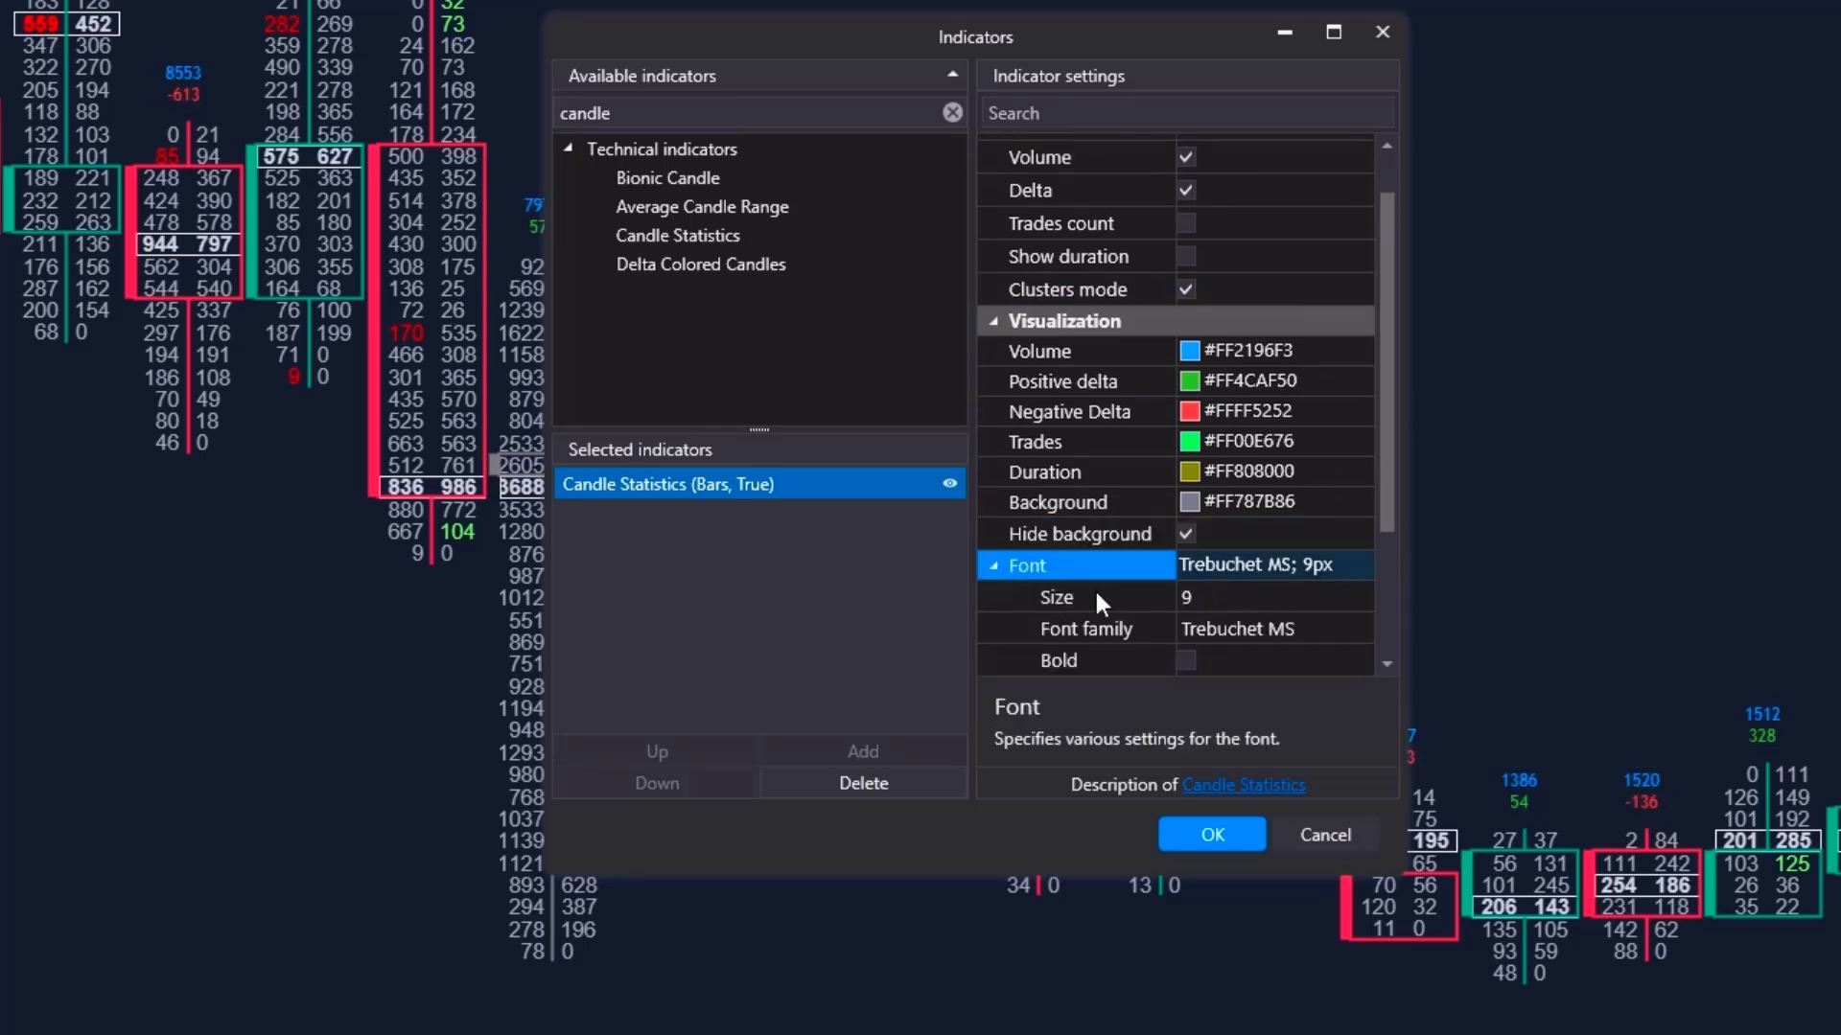
left_click(1225, 597)
type("10")
key("BackSpace")
type("6")
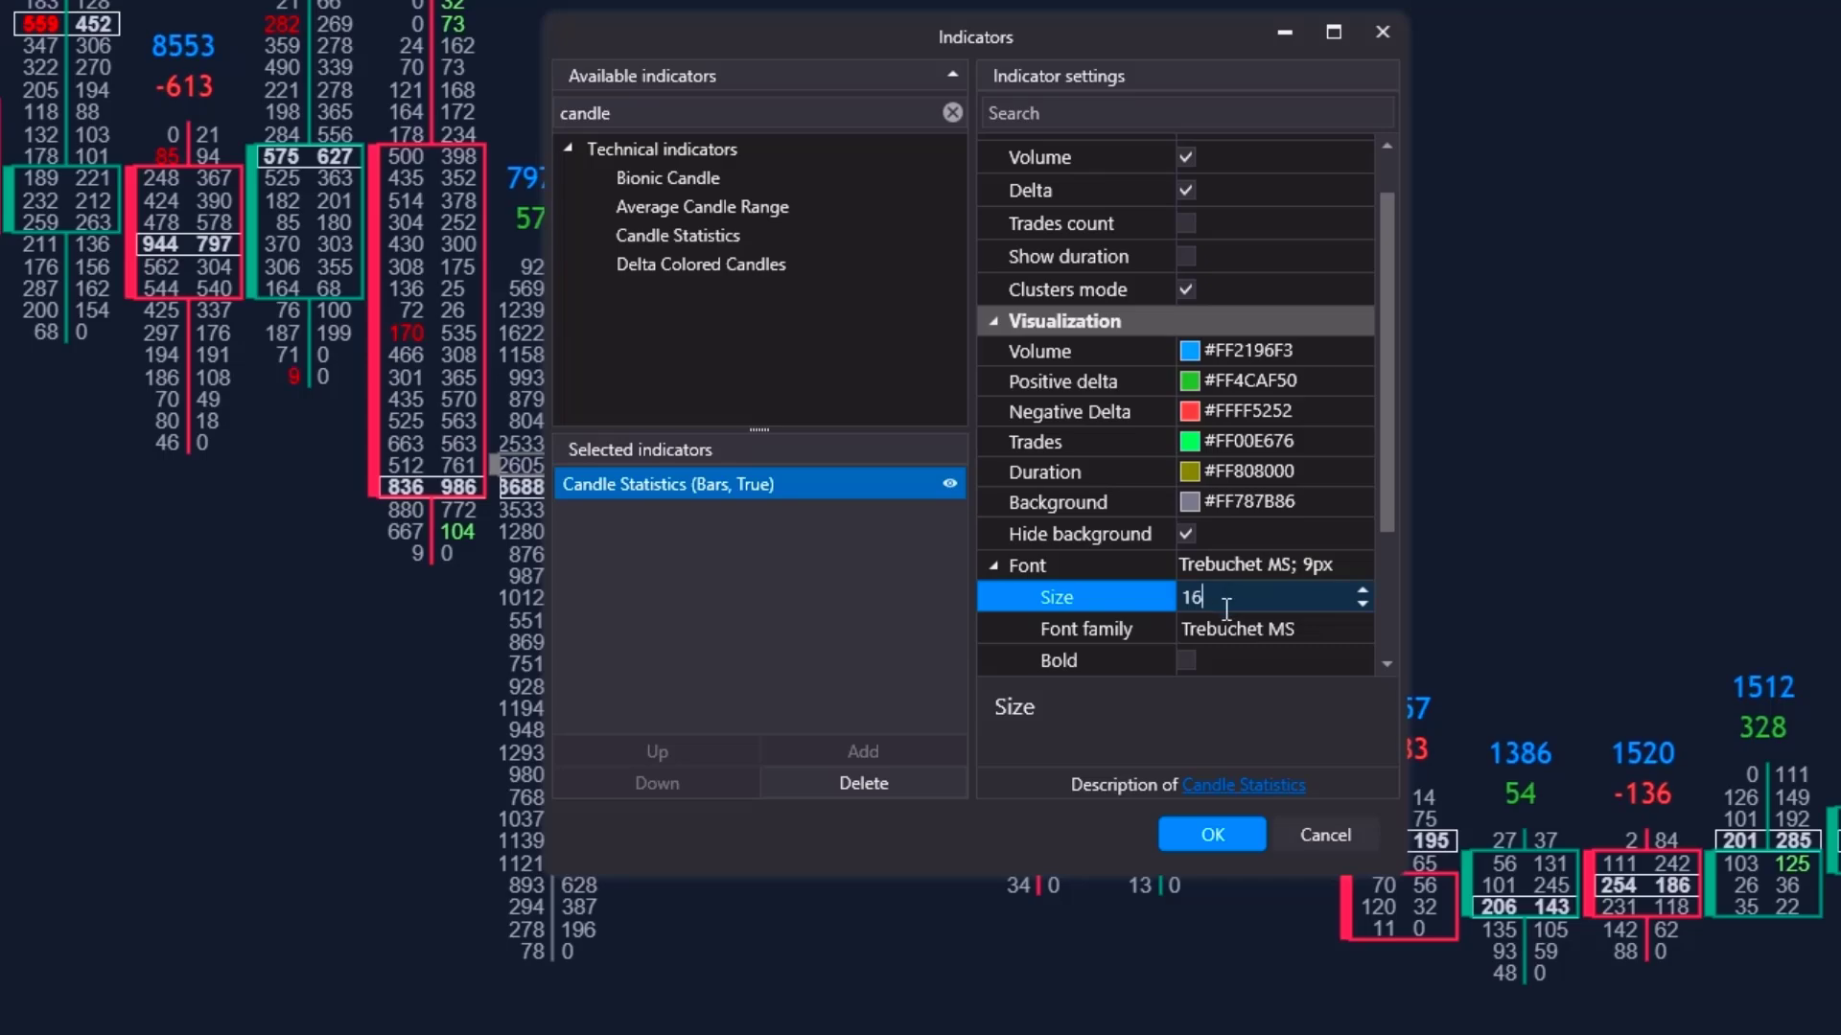
left_click(1245, 830)
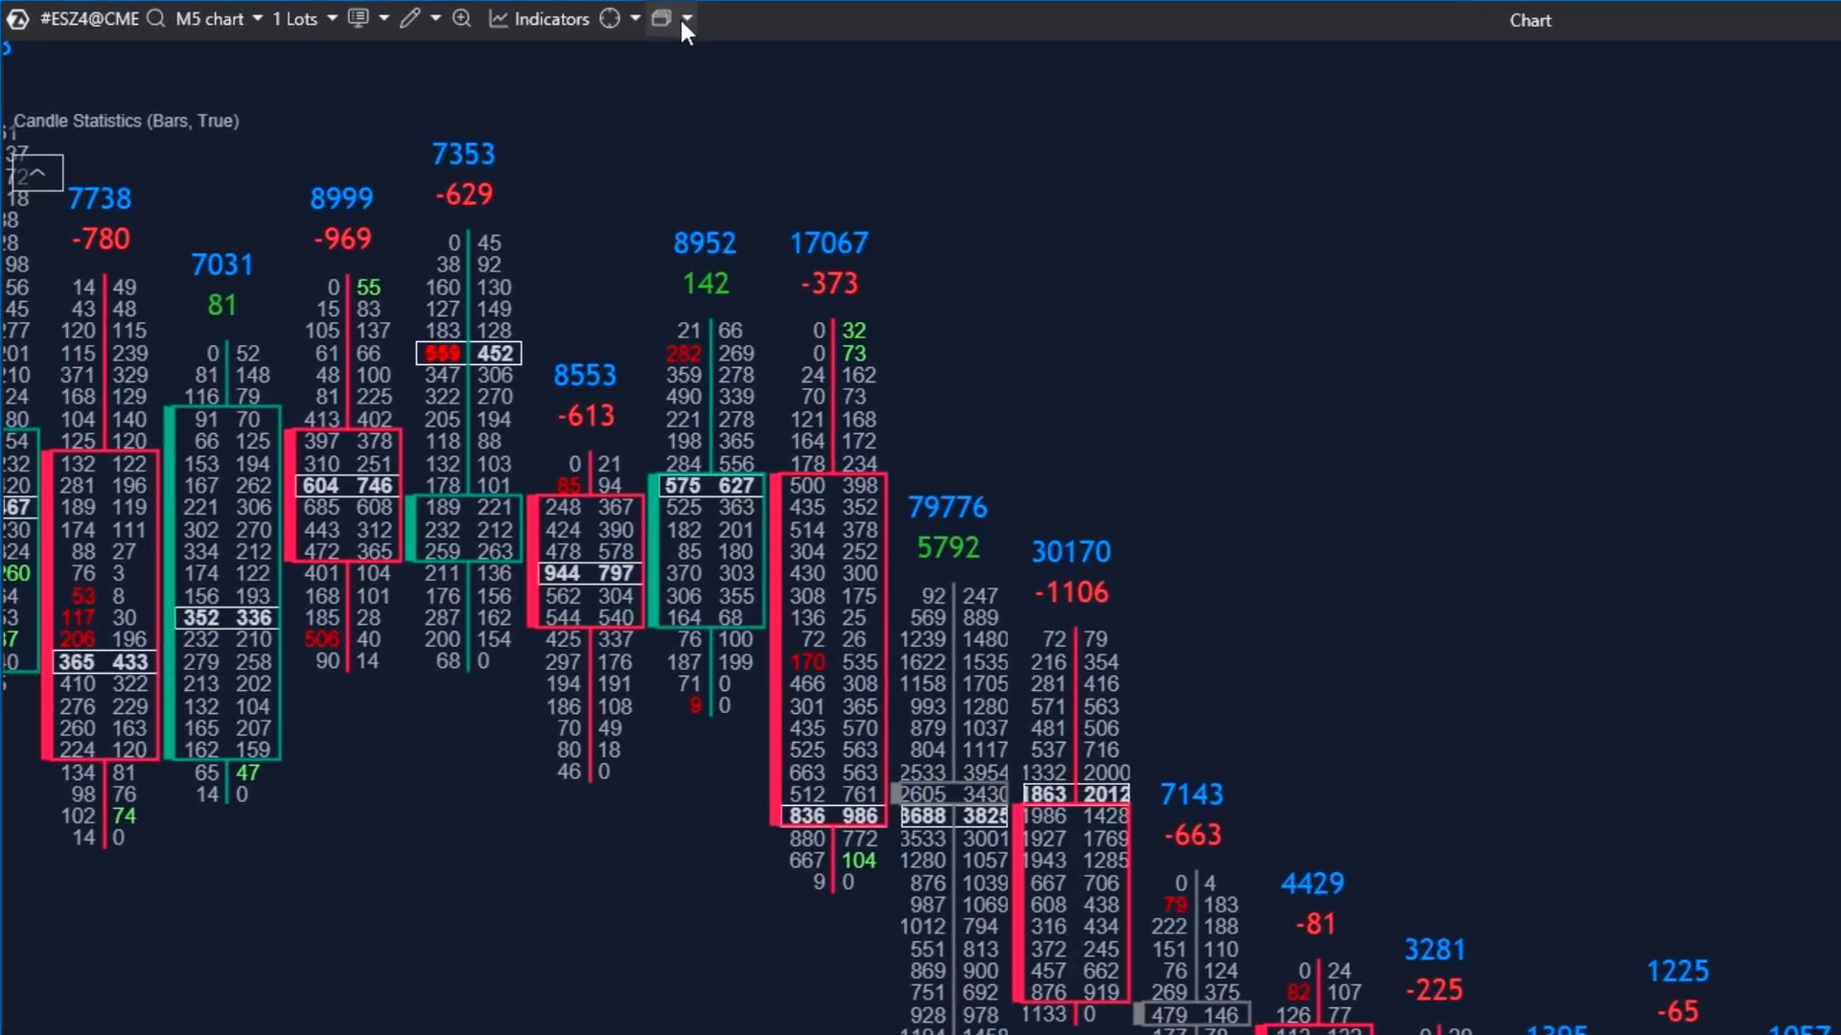
Save the current chart configuration as a new template named RAIN
left_click(686, 20)
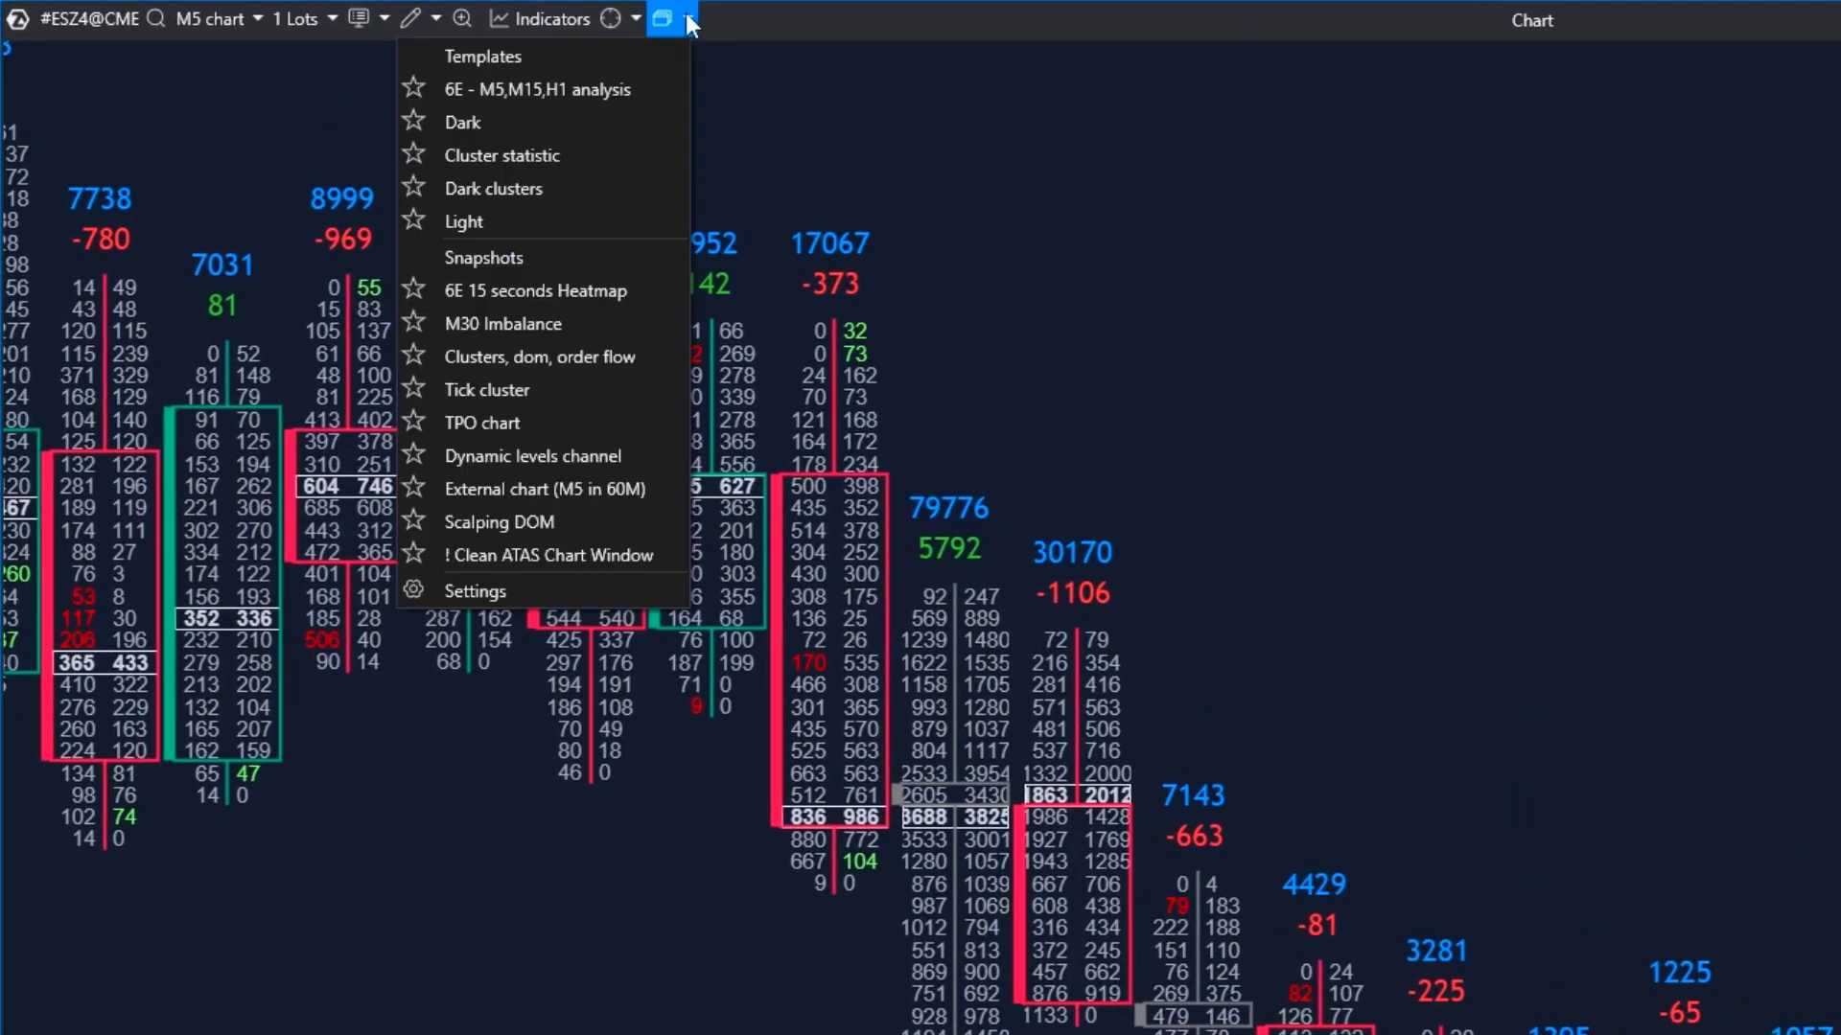
left_click(550, 591)
left_click(1660, 632)
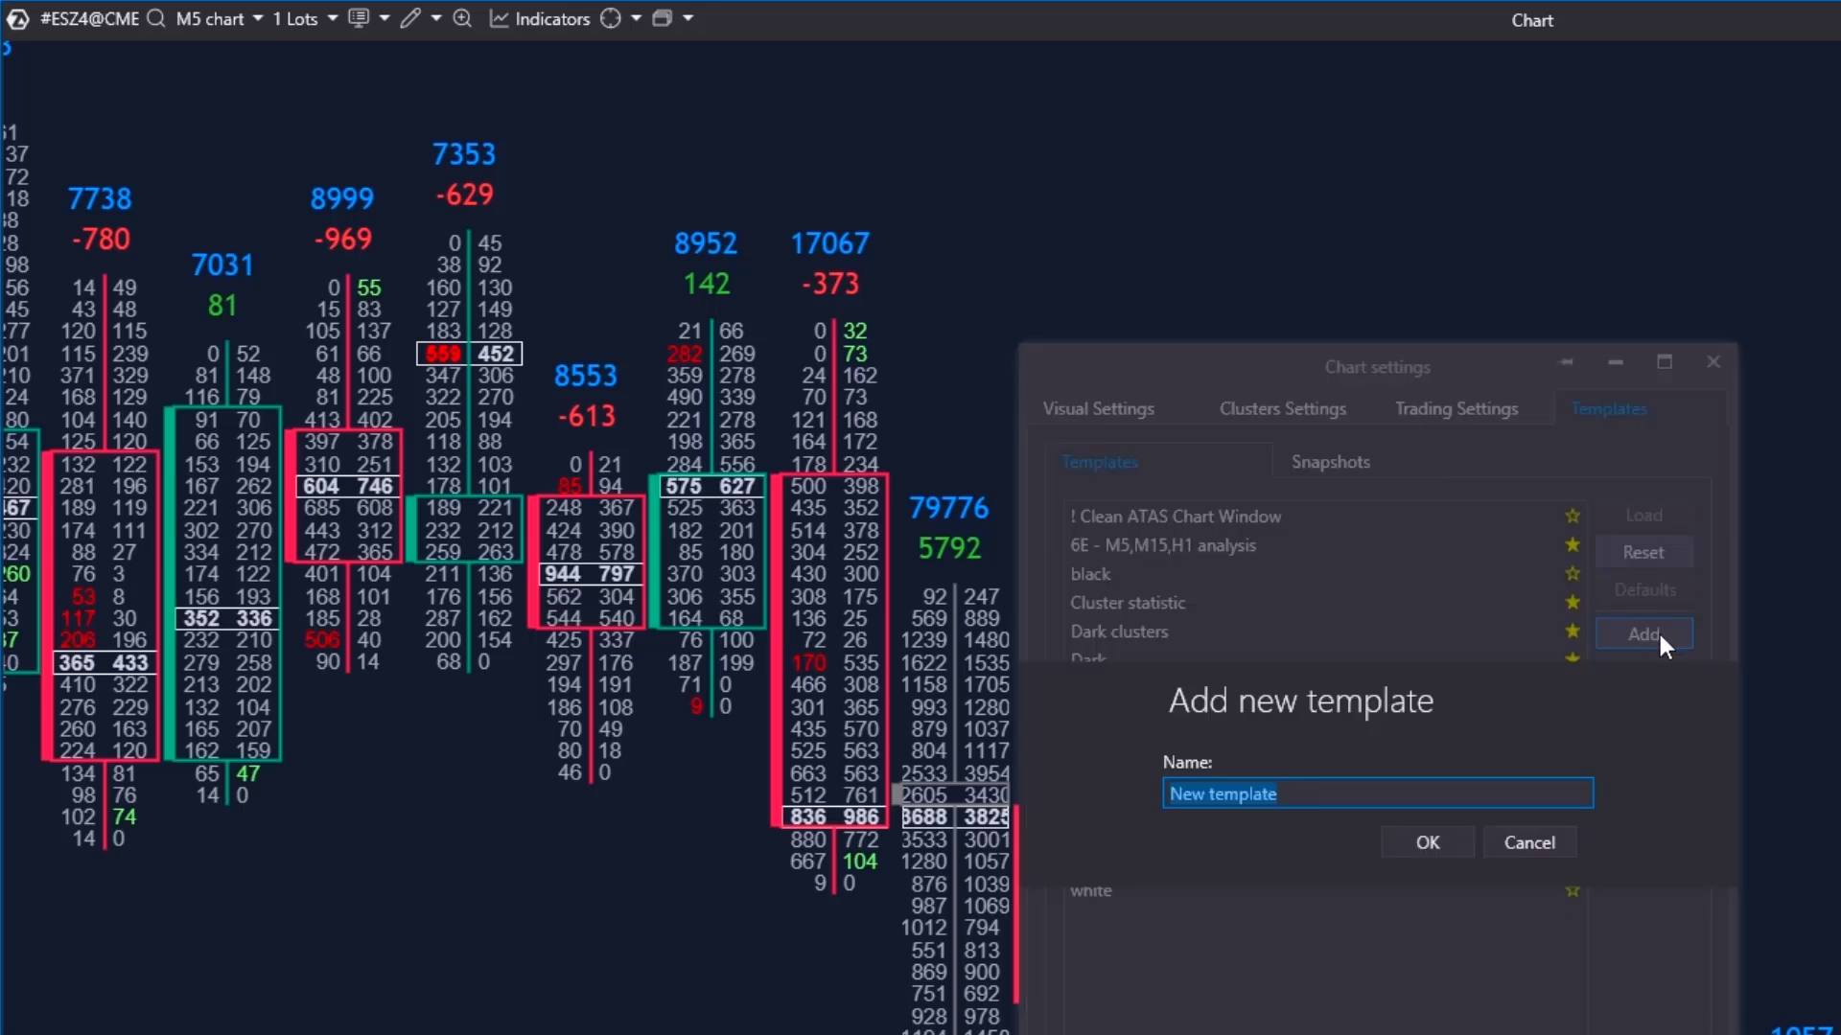
type("RAIN")
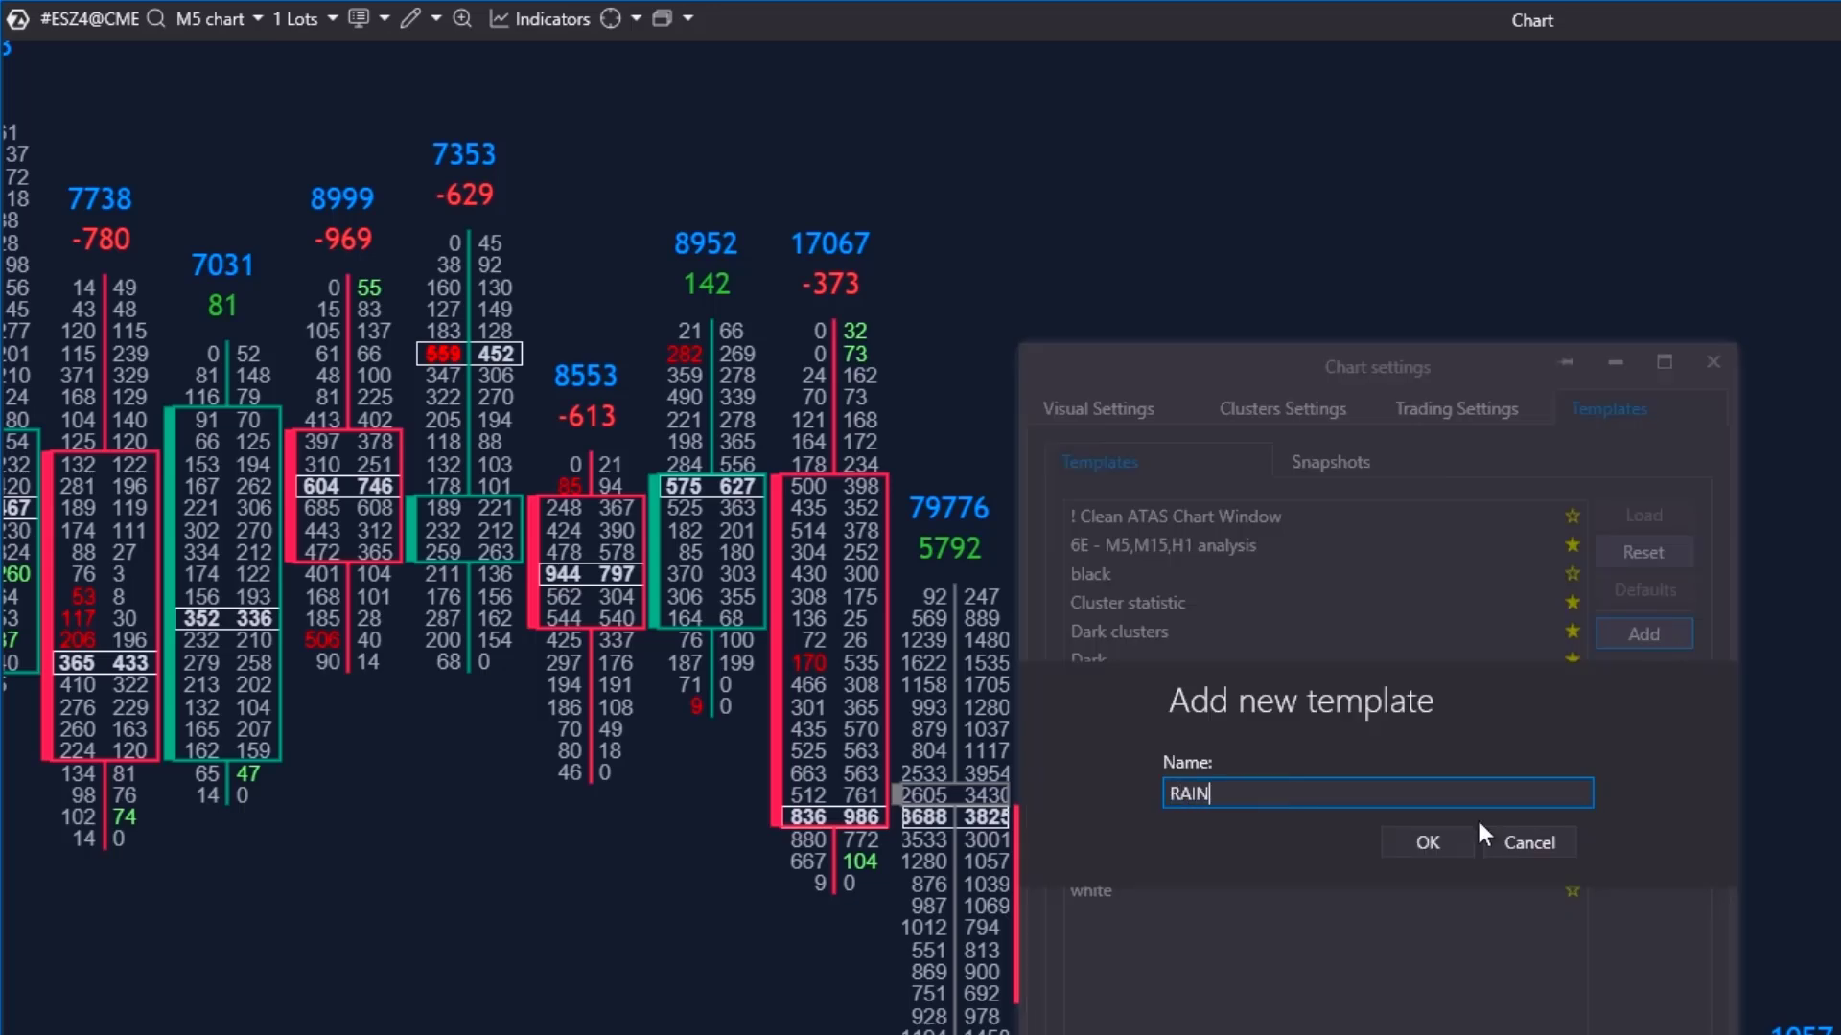
left_click(1450, 845)
Mark the RAIN template as a favorite, close the chart settings, and check the quick template list for it
left_click_drag(1591, 912, 1558, 907)
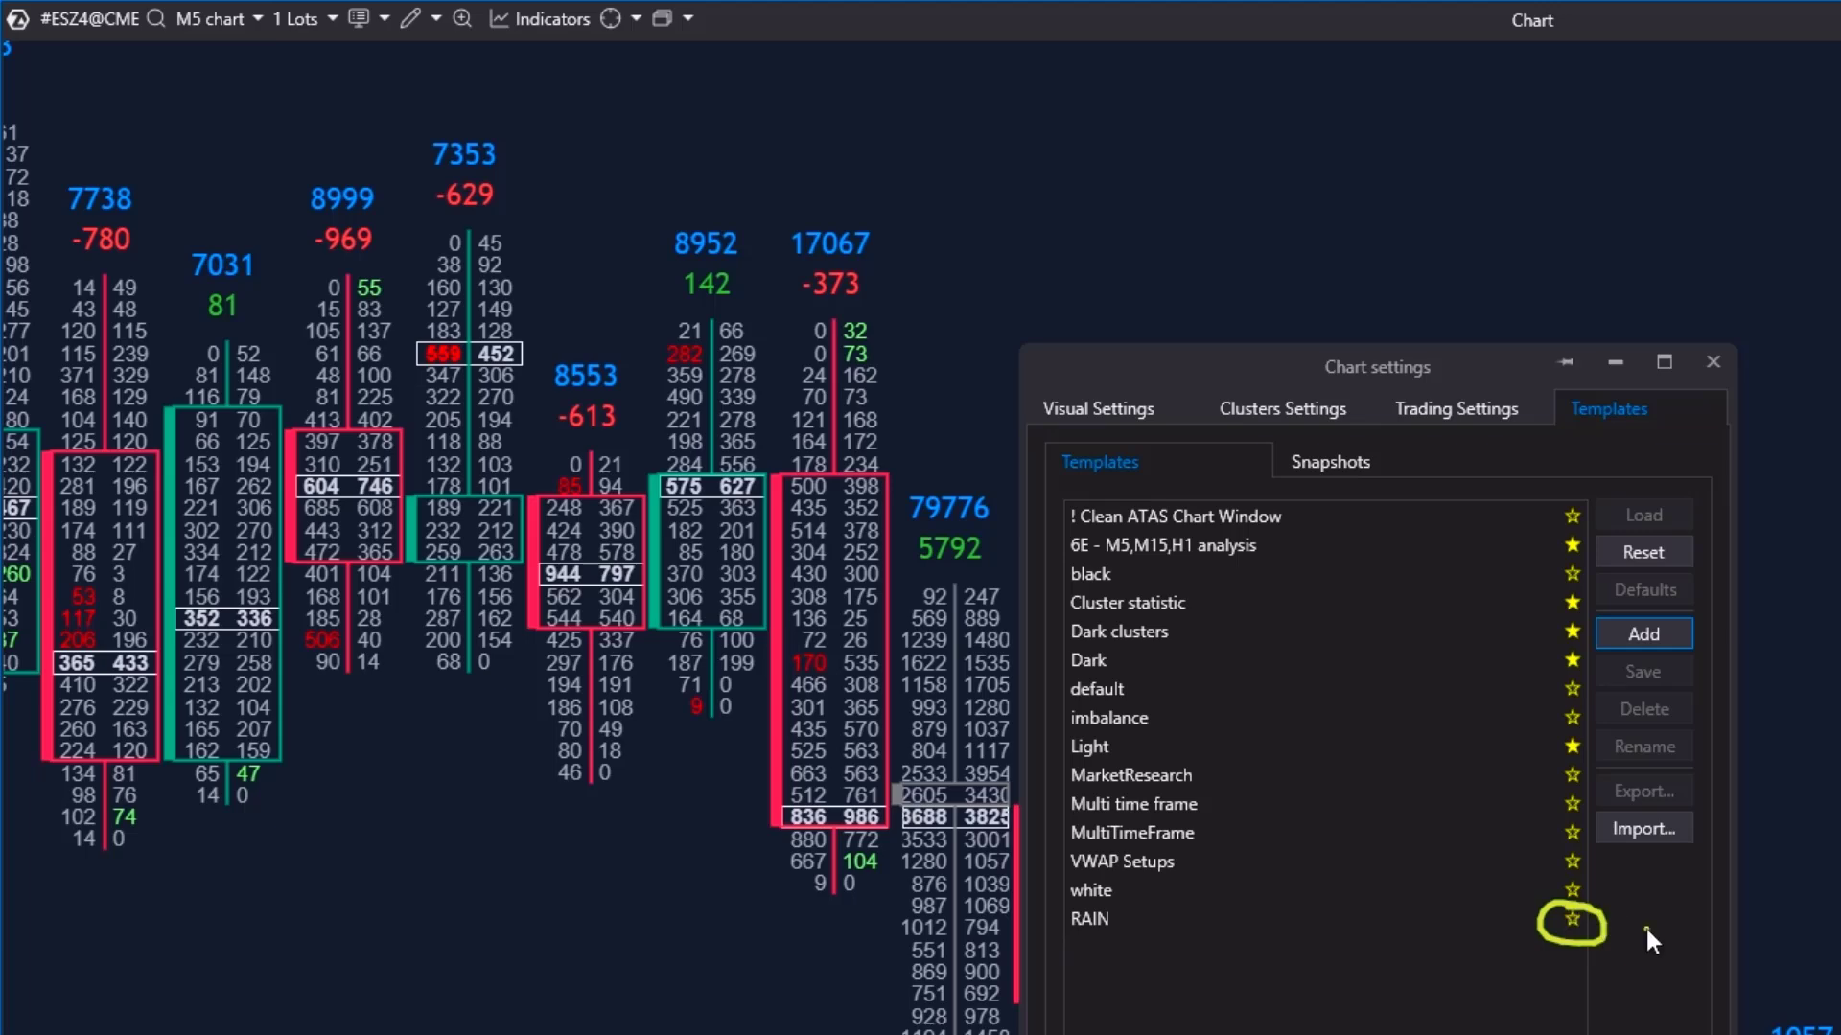
left_click(1571, 919)
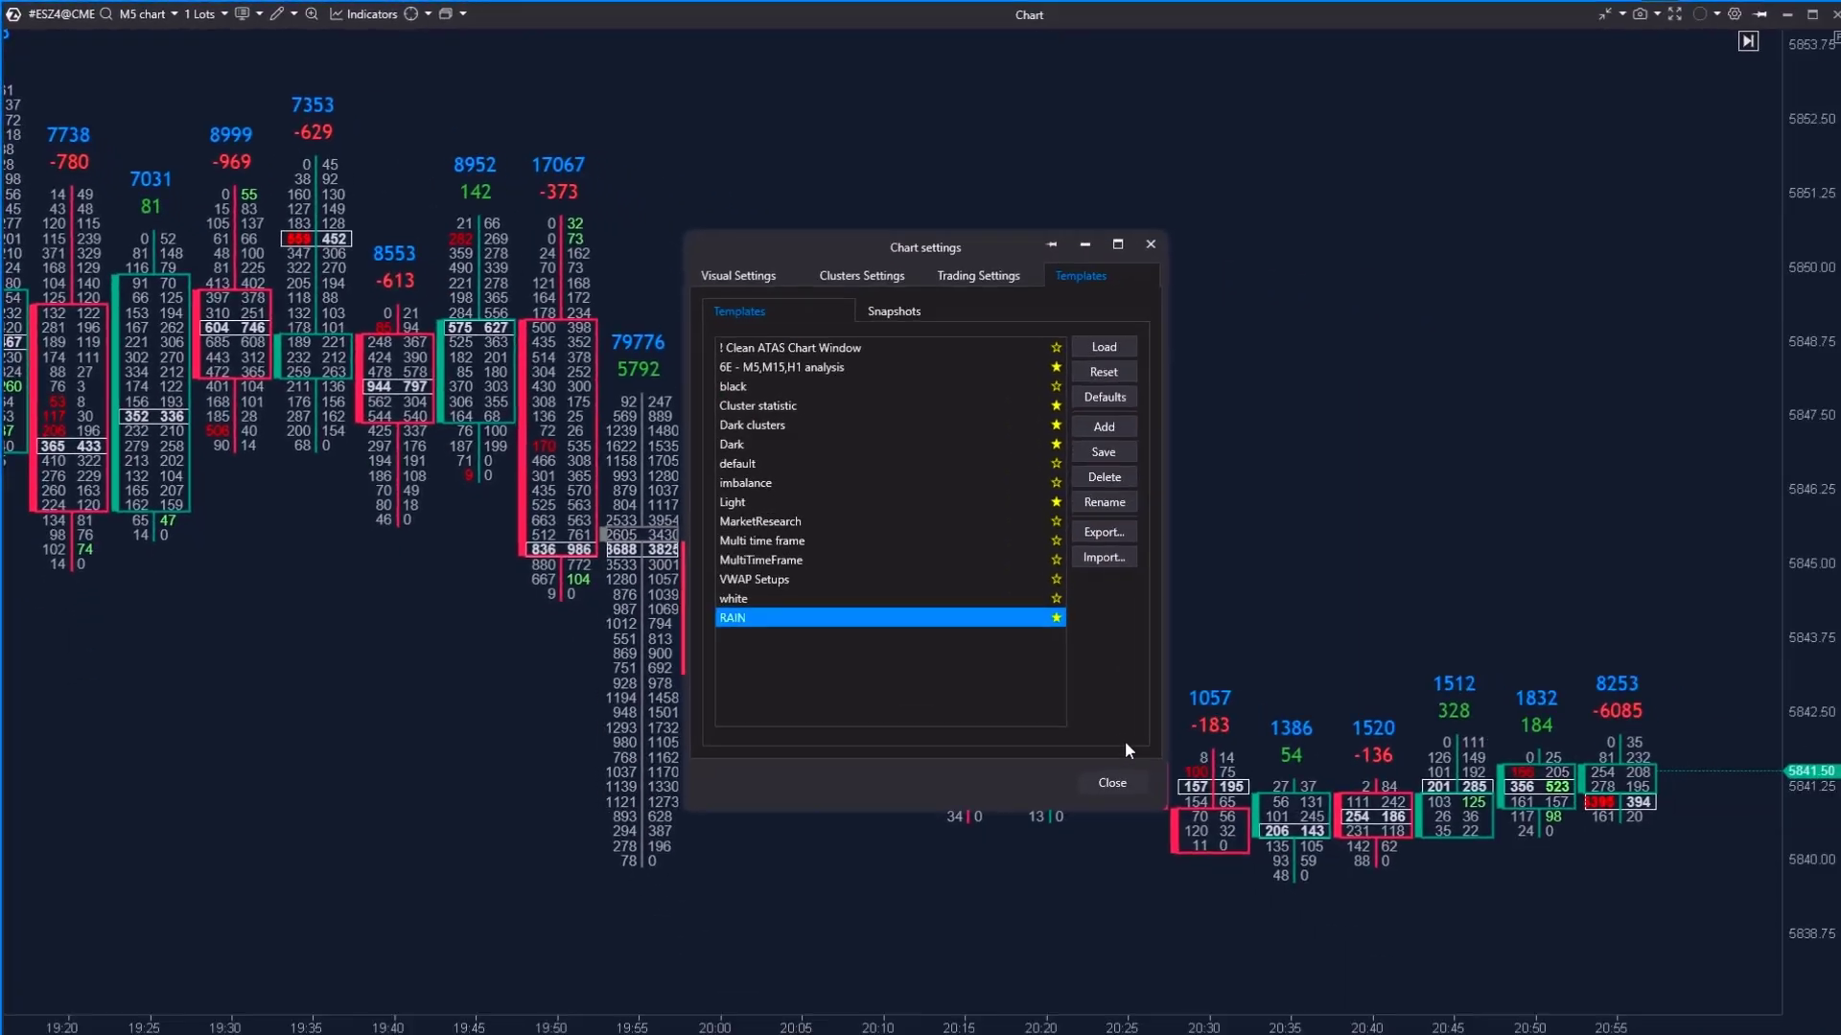
left_click(1114, 776)
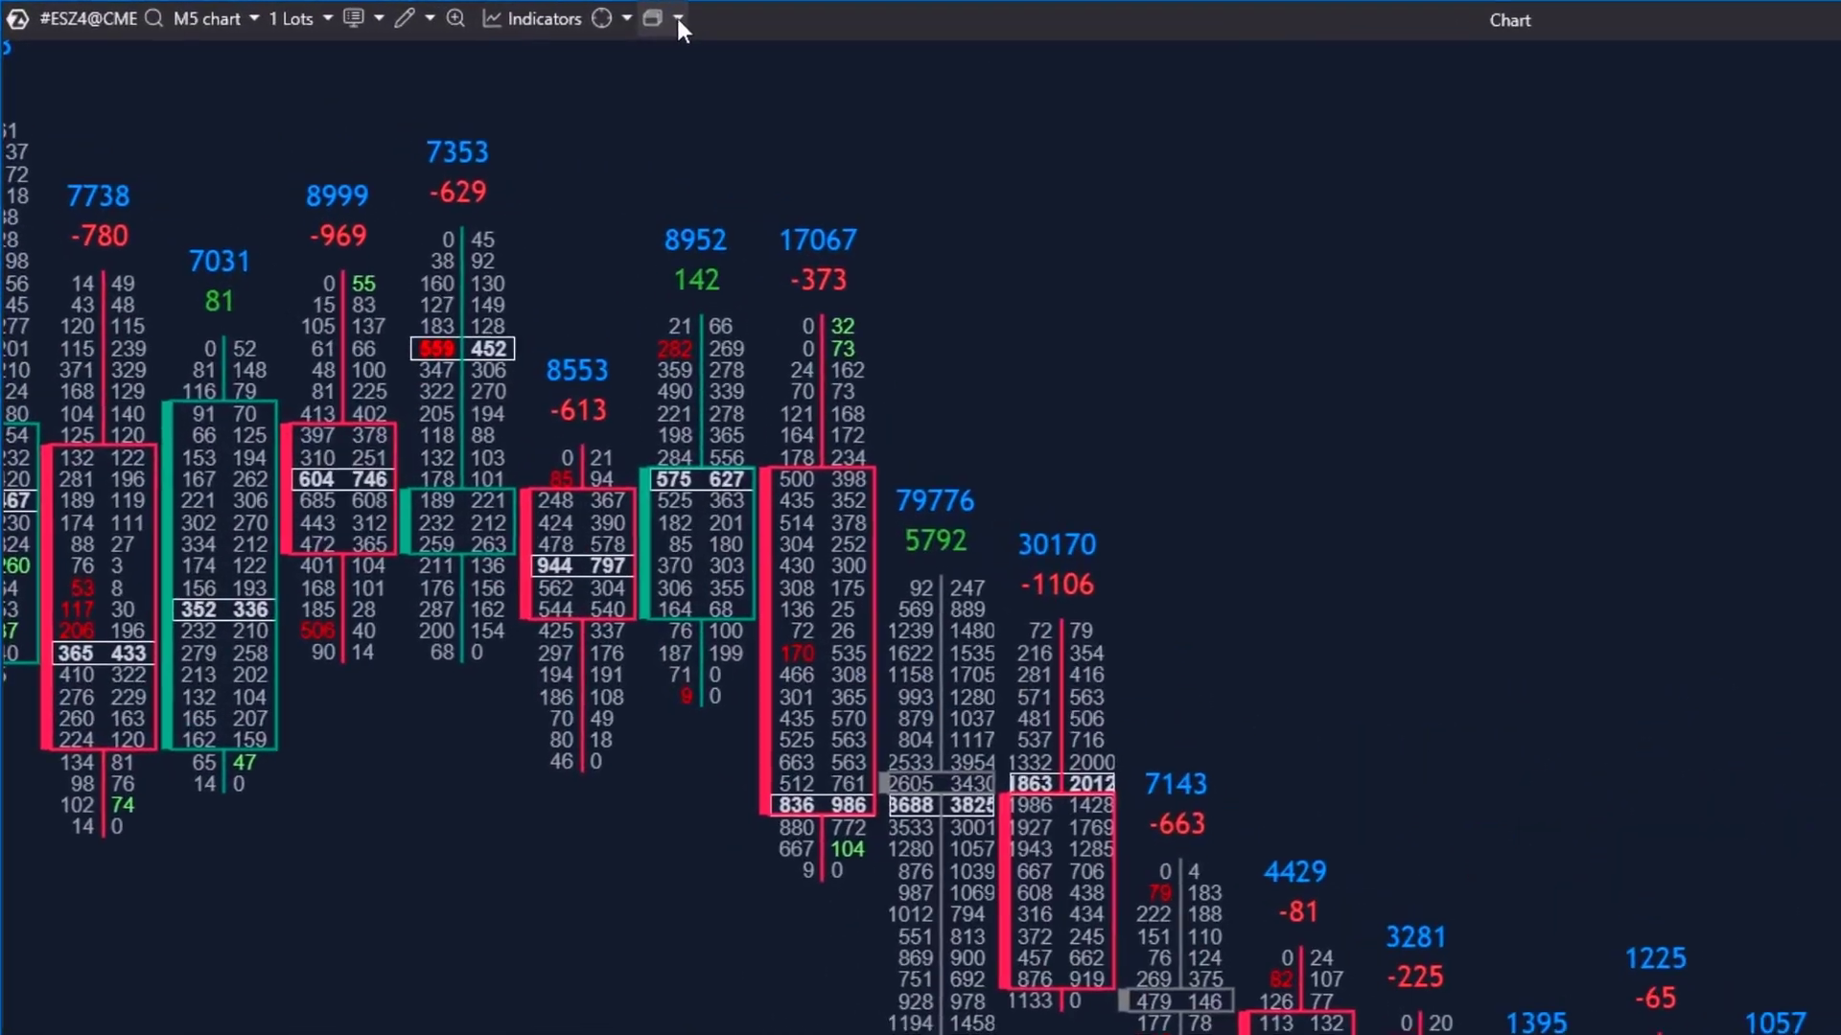
left_click(451, 15)
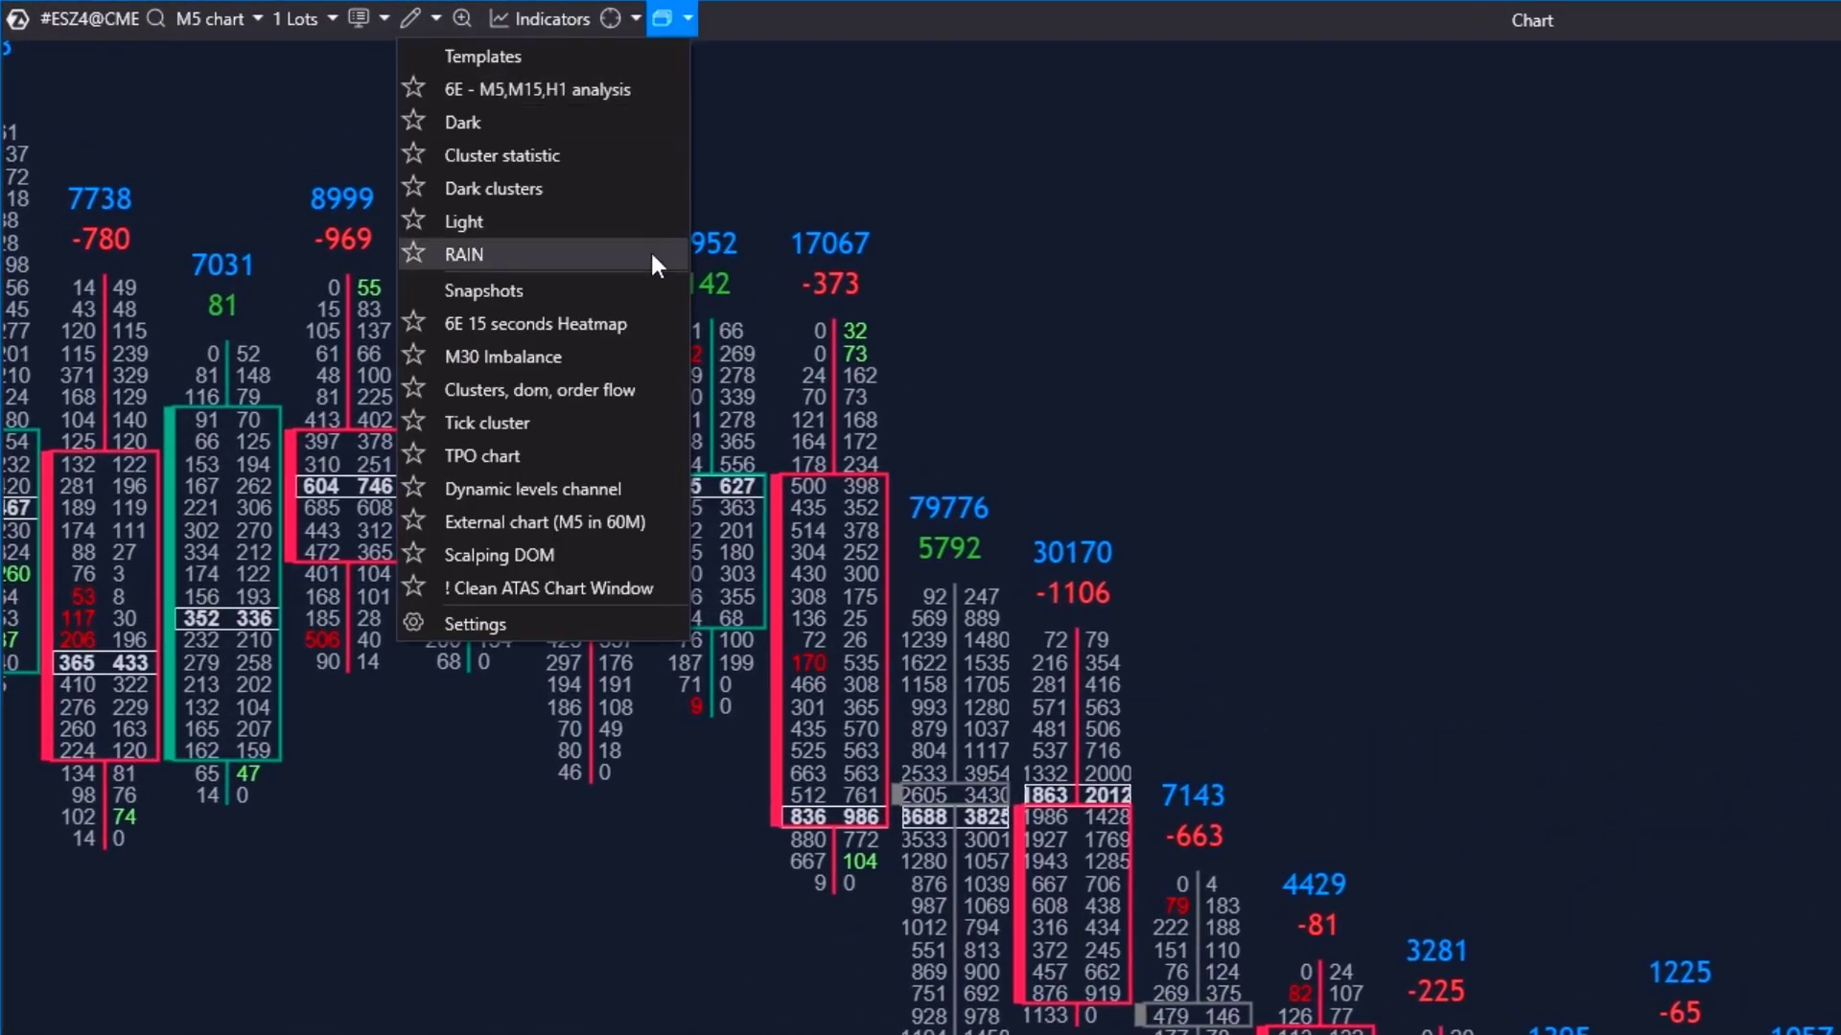